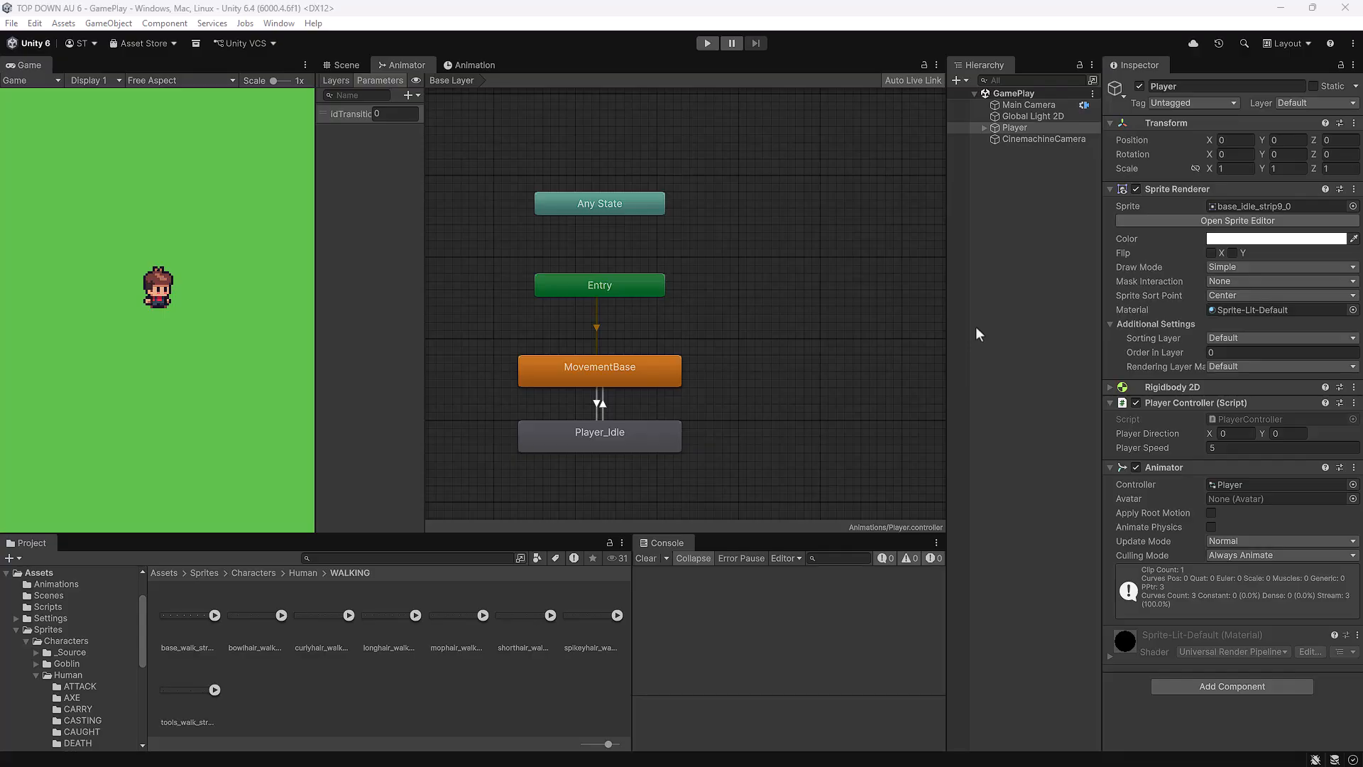
# Browse the project assets to the Sprites > Characters > Human > WALKING folder.
pyautogui.click(48, 629)
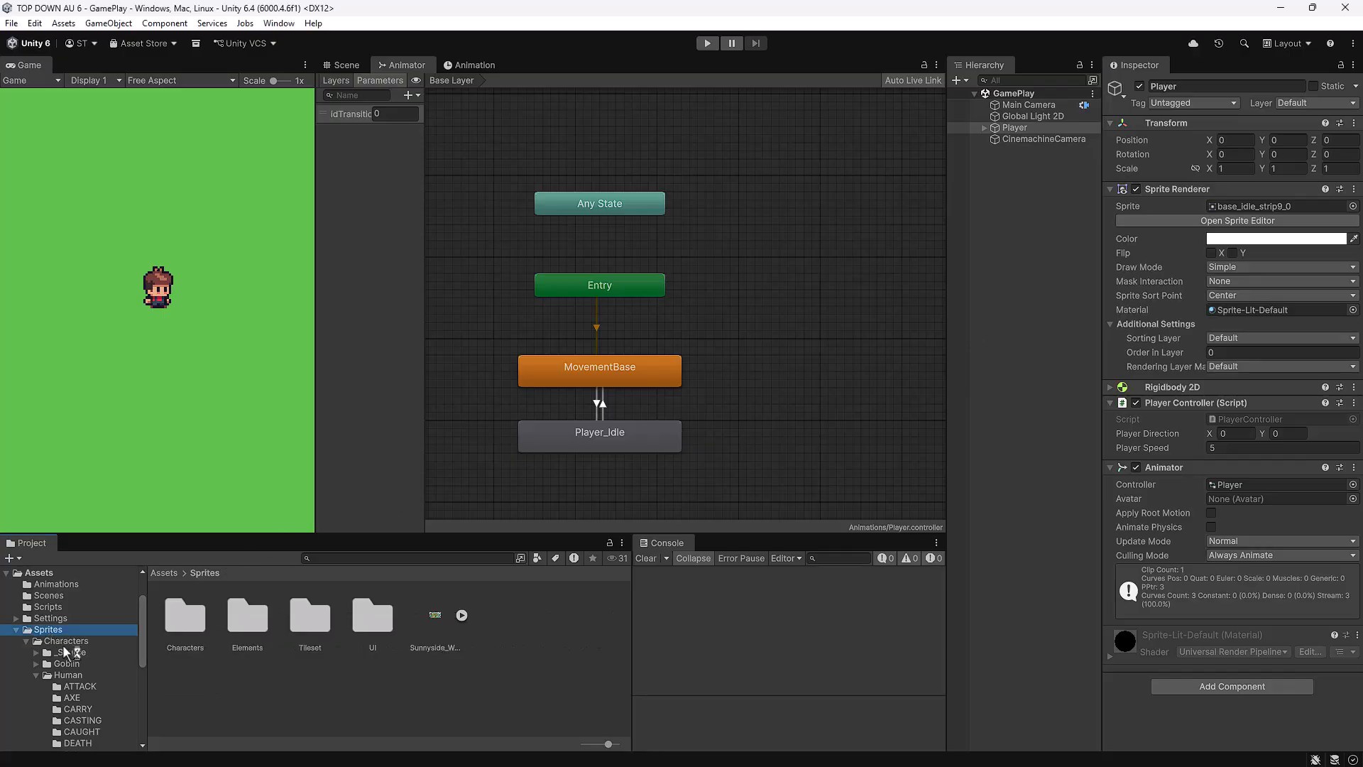
pyautogui.click(71, 641)
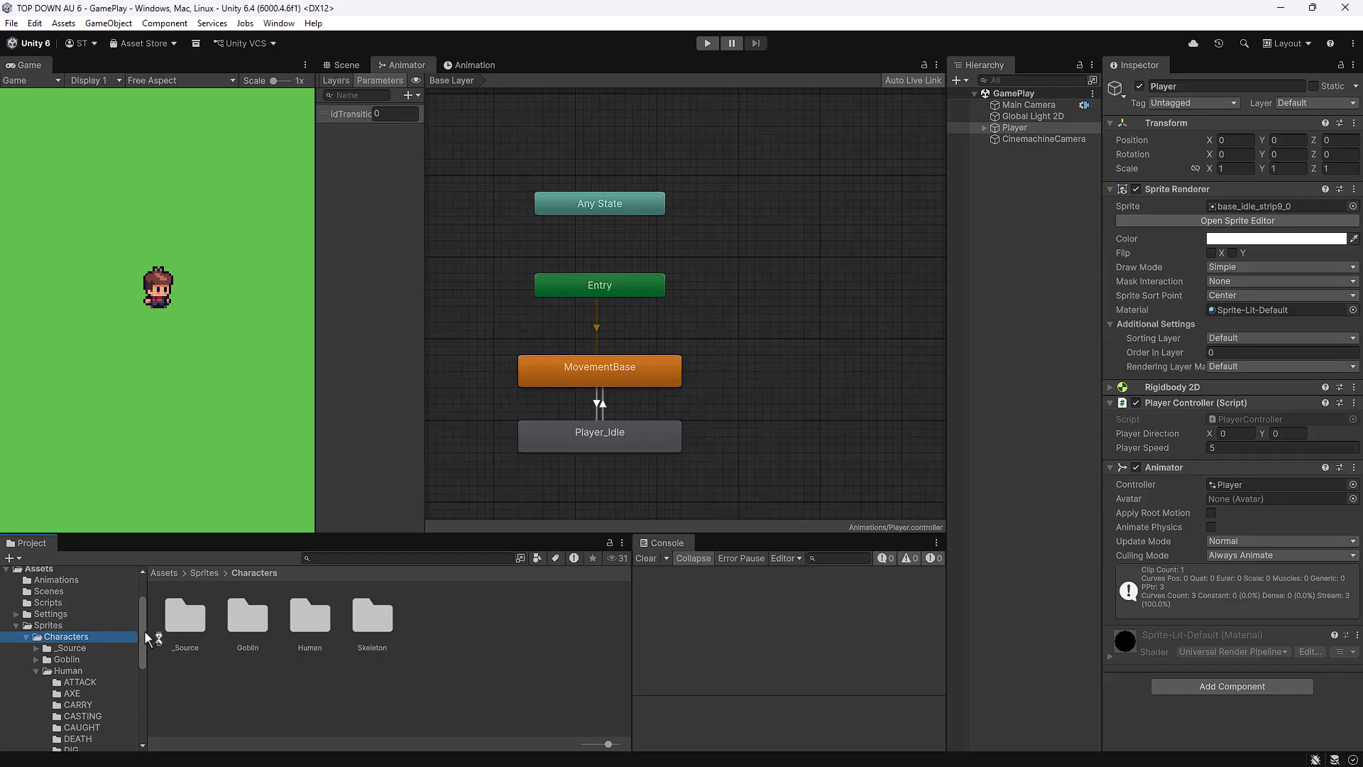
pyautogui.scroll(-3, 142, 639)
pyautogui.click(64, 616)
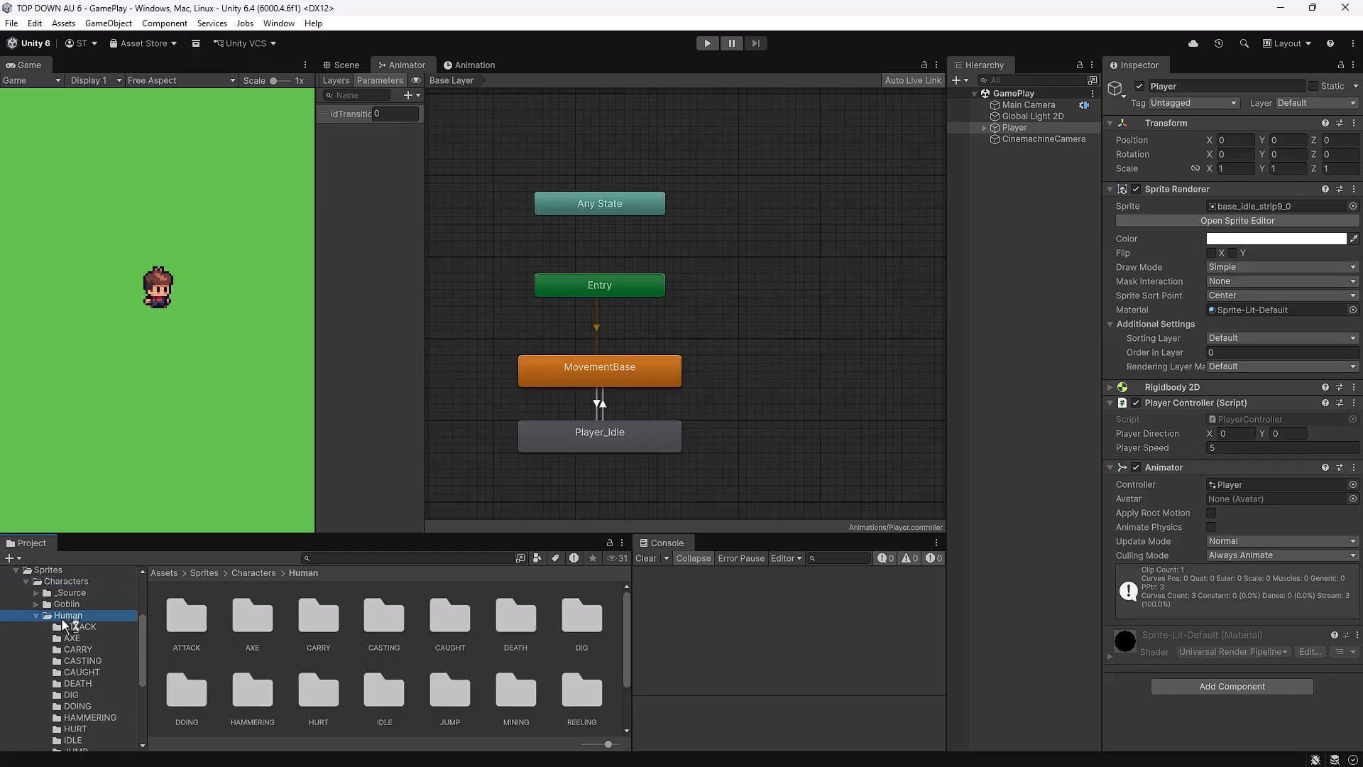
pyautogui.moveTo(142, 636); pyautogui.dragTo(134, 677)
pyautogui.click(82, 701)
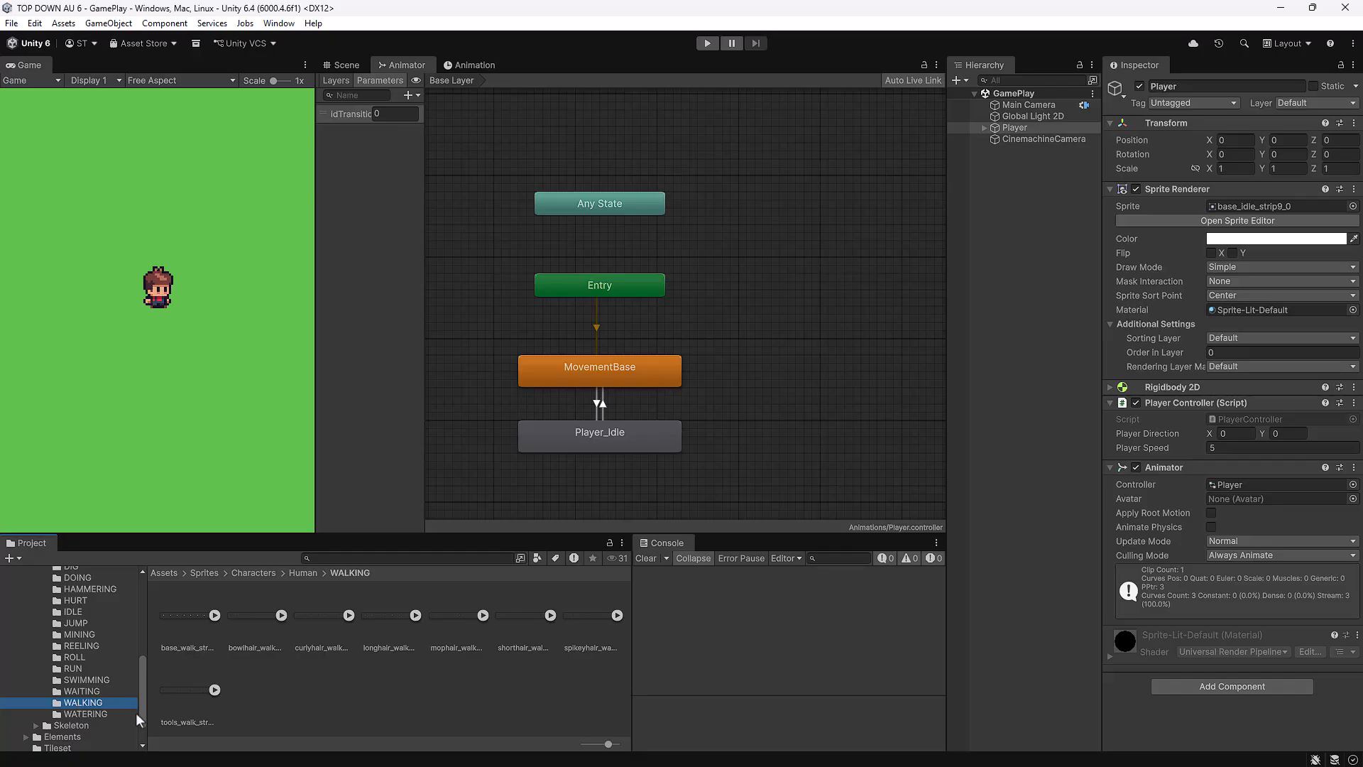
# Review the import settings of base_walk_strip8 and its frame slicing and pivot in the Sprite Editor.
pyautogui.click(183, 614)
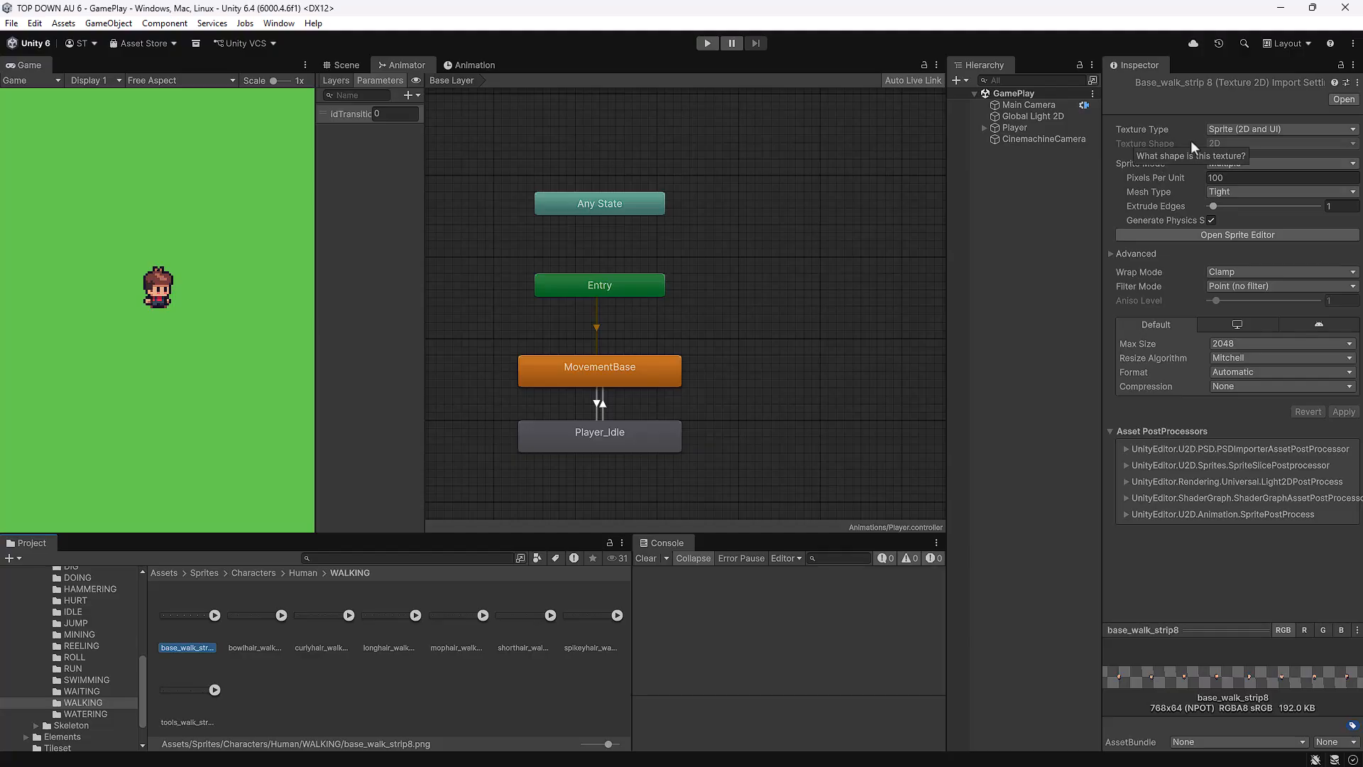
pyautogui.moveTo(1153, 177)
pyautogui.moveTo(1228, 388)
pyautogui.click(1295, 233)
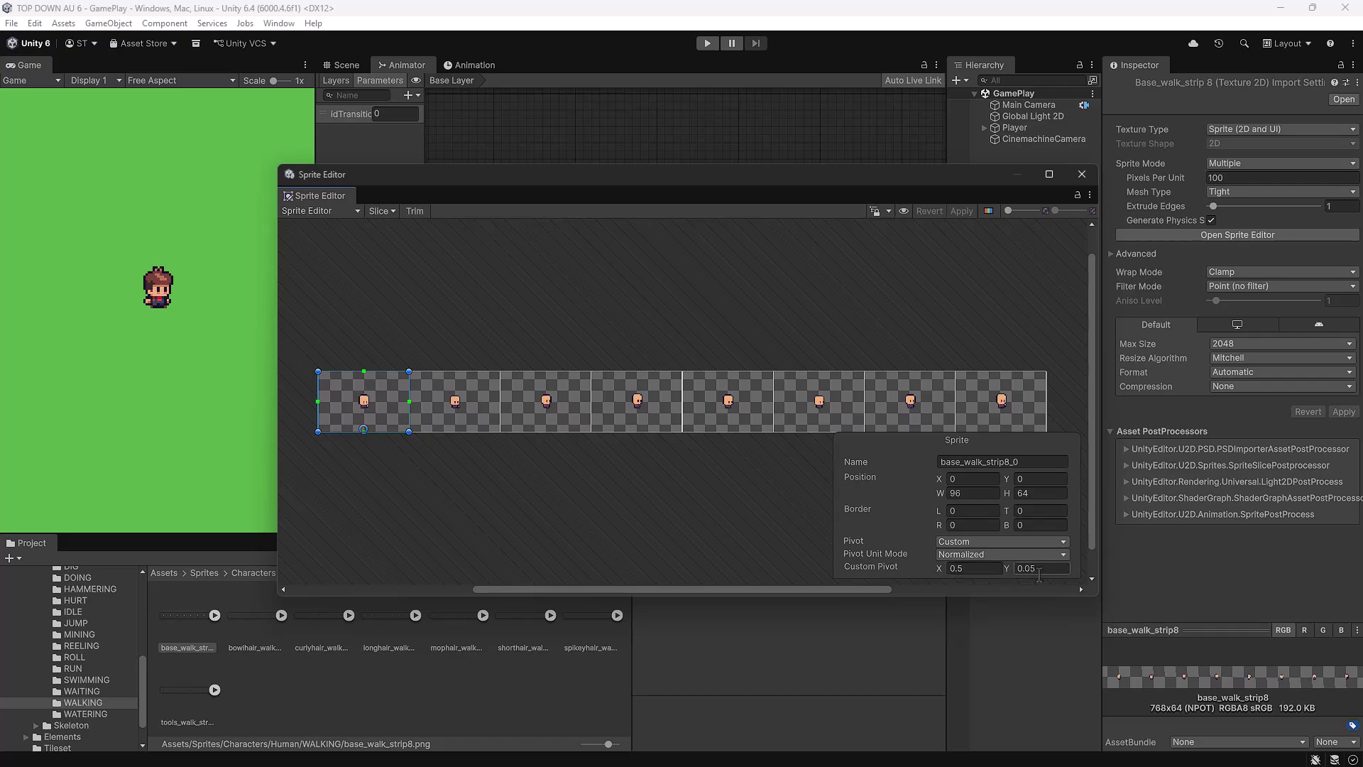
pyautogui.click(1081, 174)
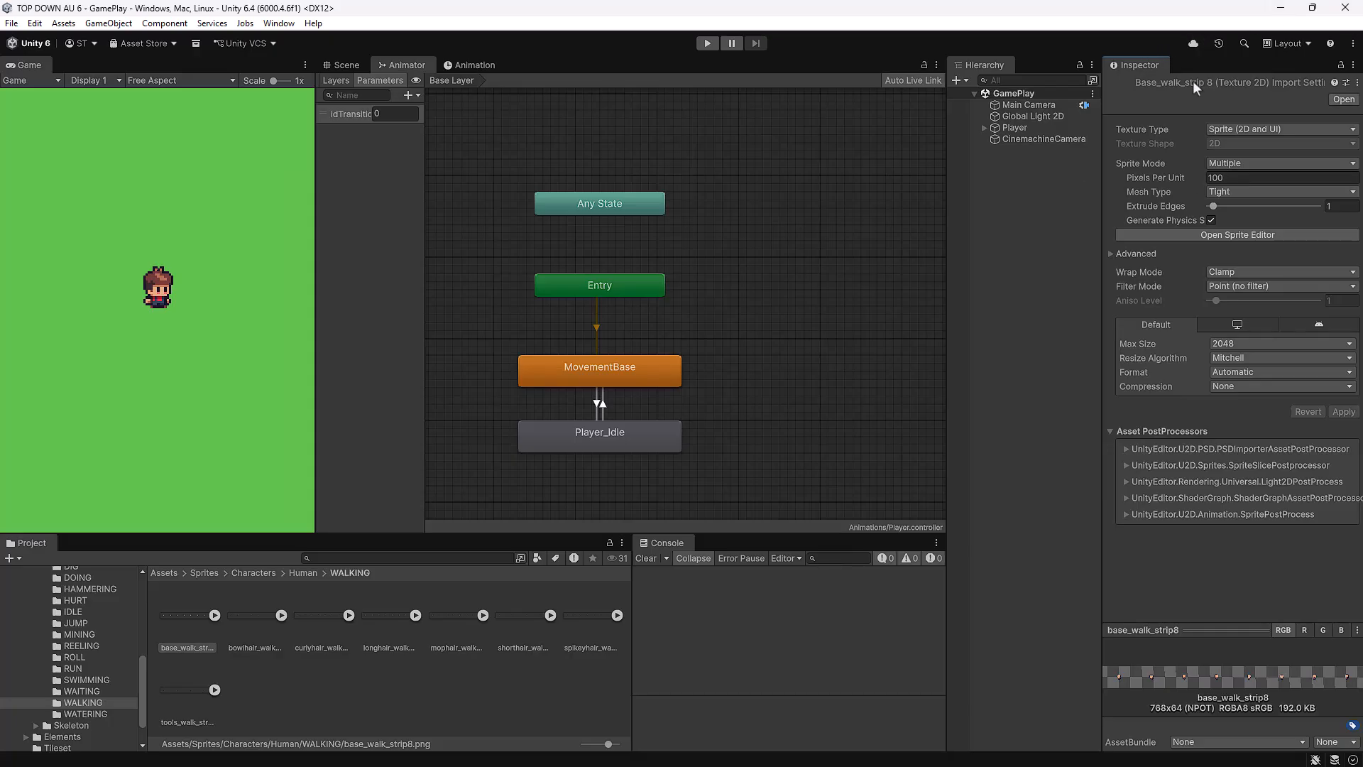
# Load the Pixel16Image8 preset on base_walk_strip8 and apply the import settings.
pyautogui.click(1345, 83)
pyautogui.click(713, 263)
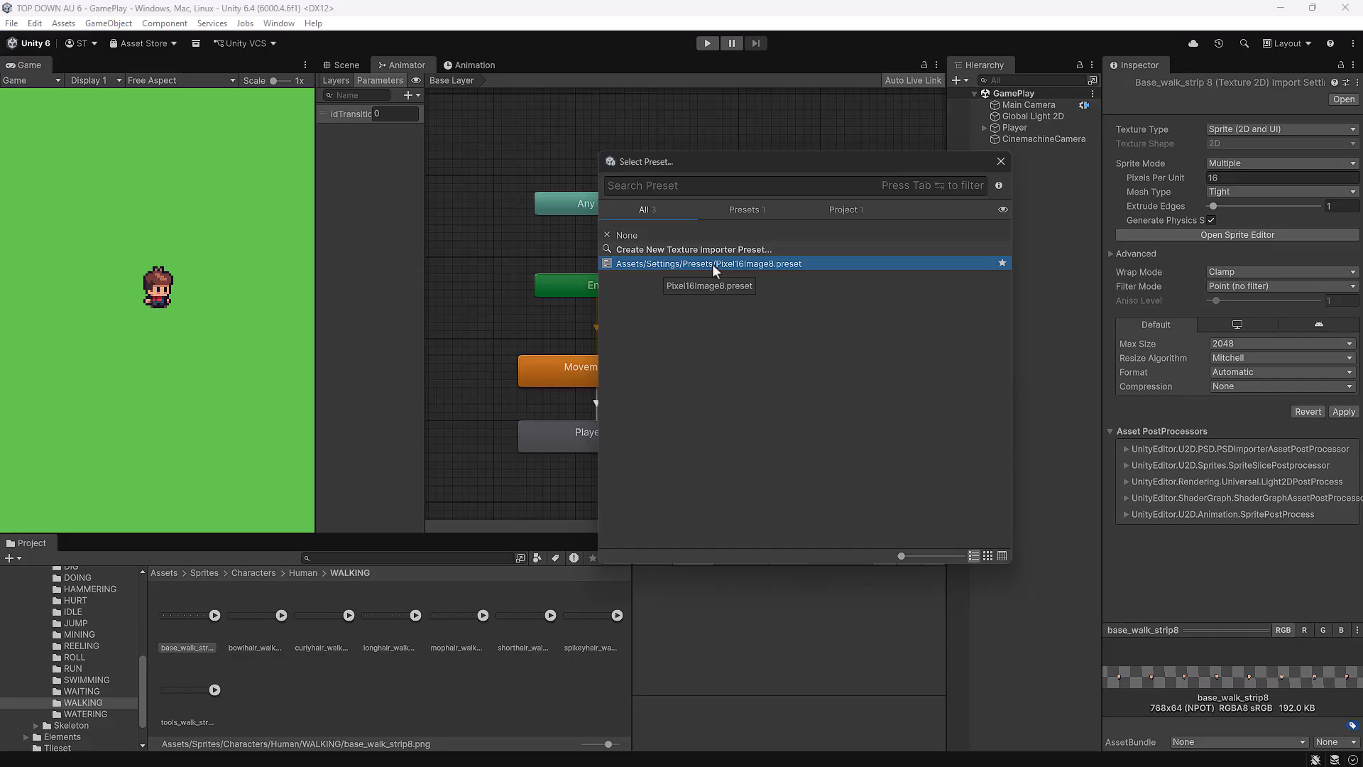
pyautogui.doubleClick(627, 262)
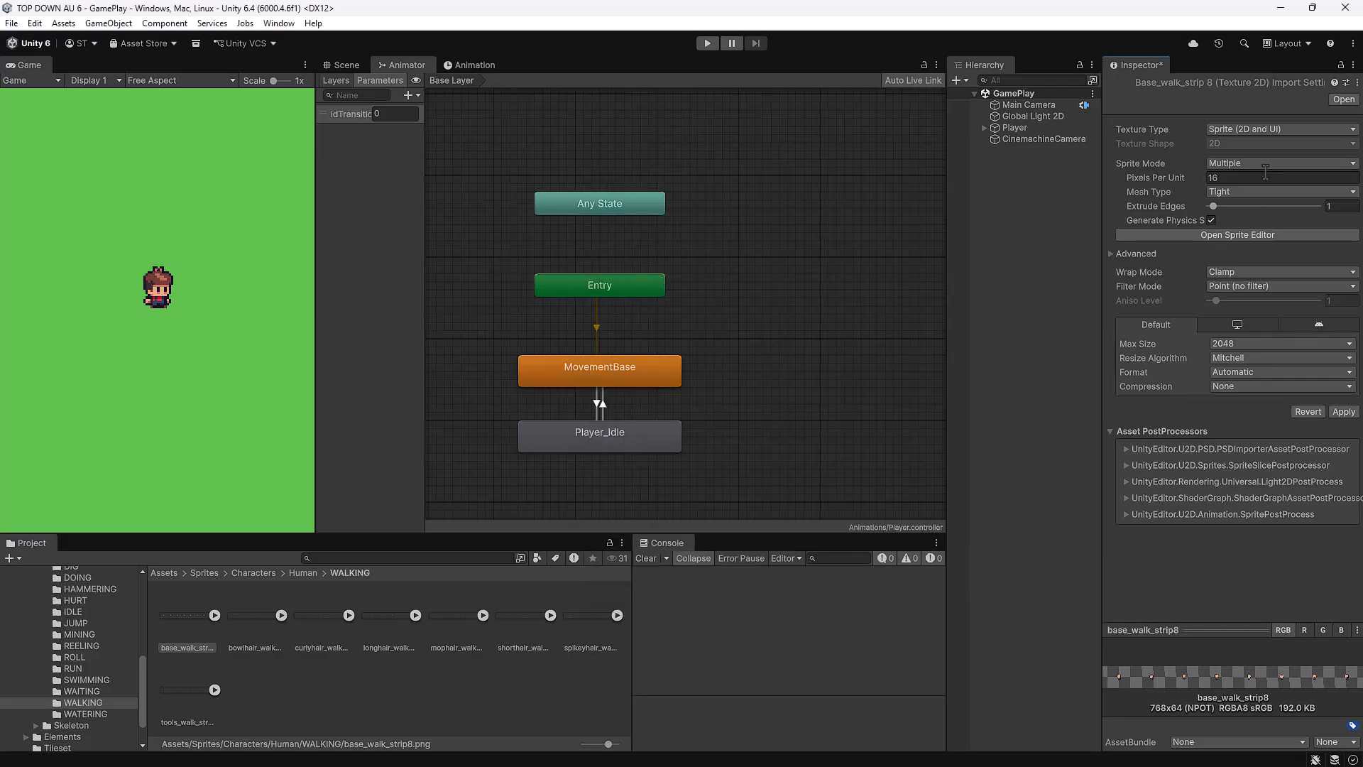
pyautogui.click(1242, 179)
pyautogui.click(193, 609)
pyautogui.click(1344, 413)
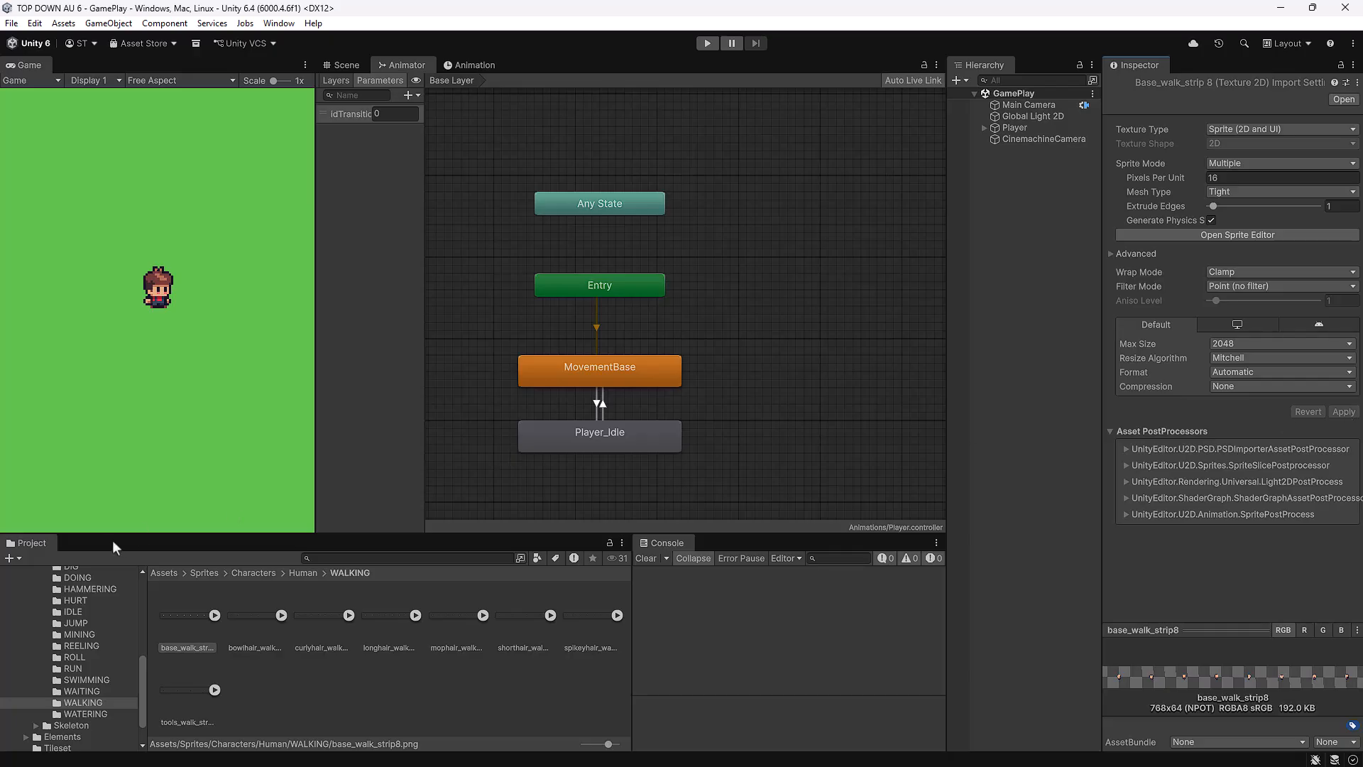
# Load the Pixel16Image8 preset on bowlhair_walk_strip8 and apply the import settings.
pyautogui.click(252, 623)
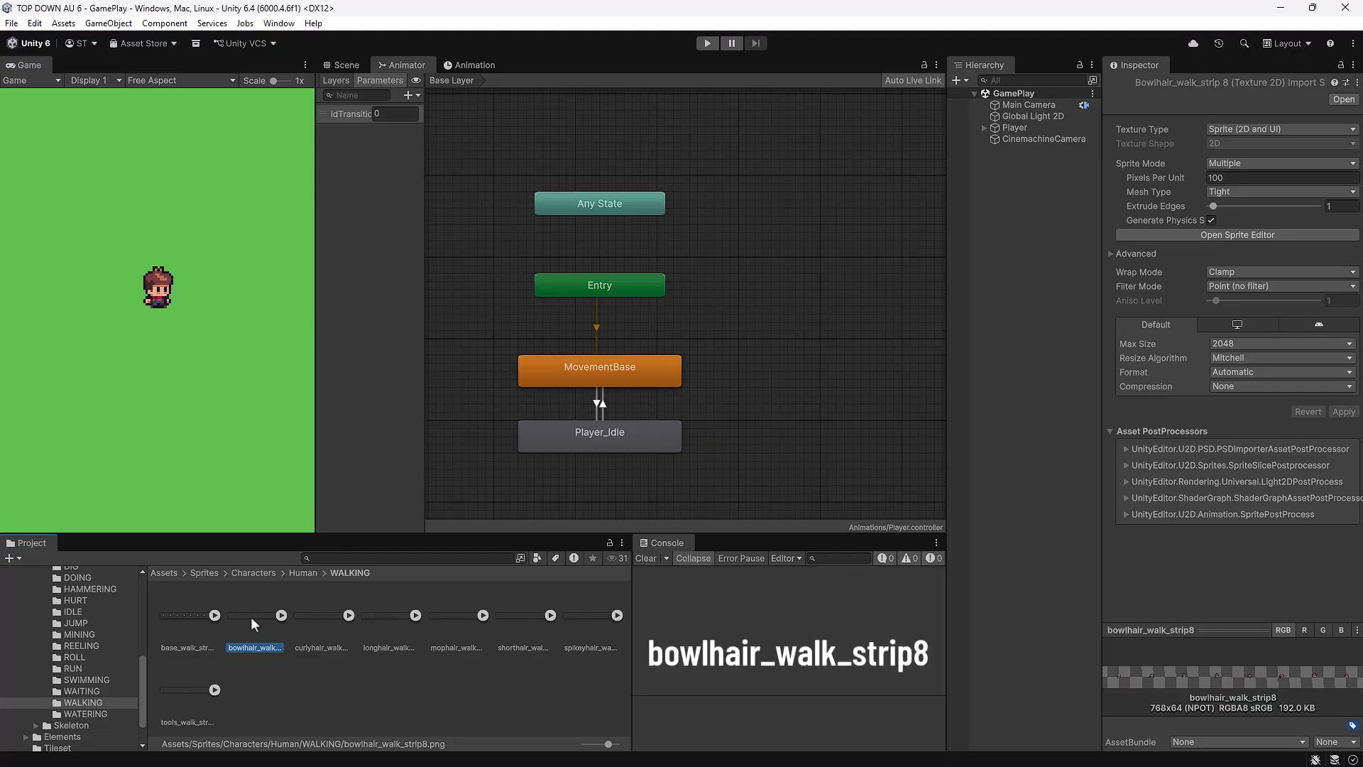
pyautogui.click(1345, 83)
pyautogui.click(734, 263)
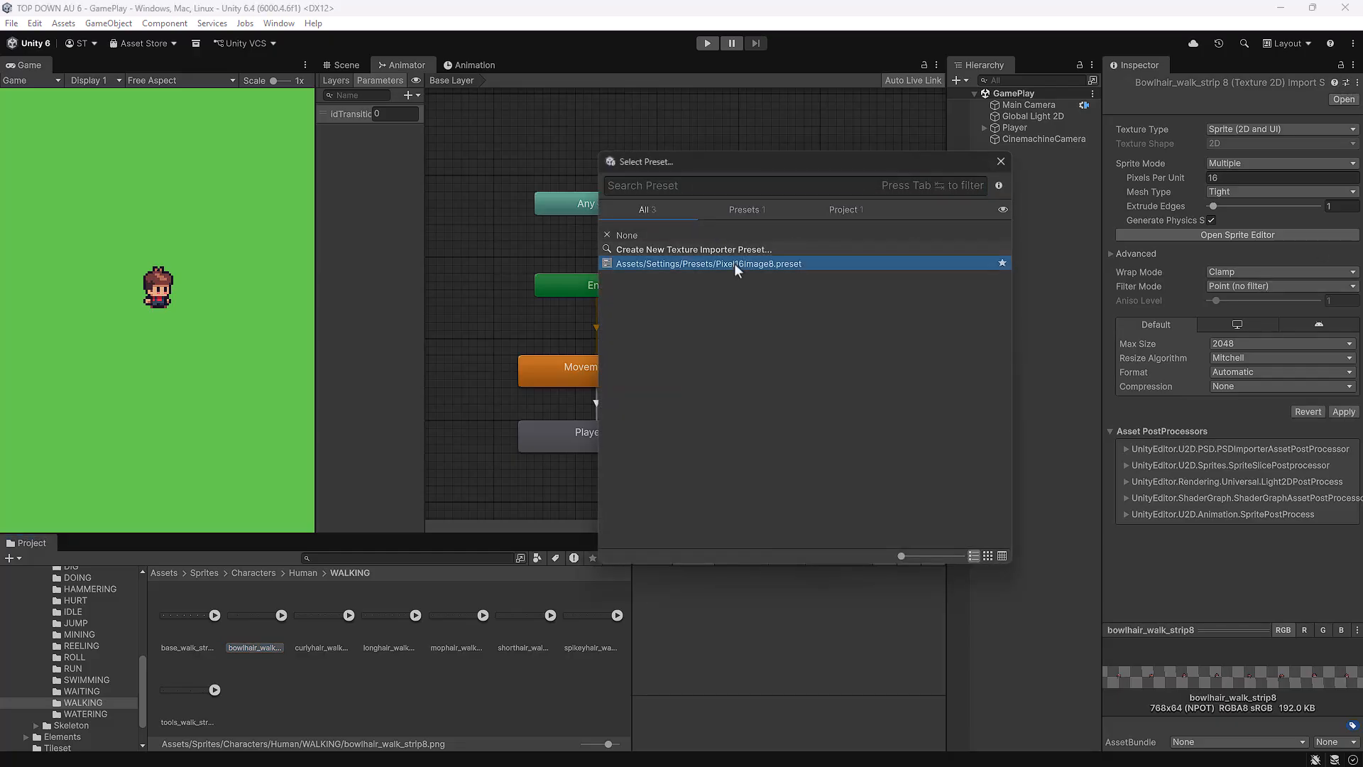
pyautogui.doubleClick(734, 263)
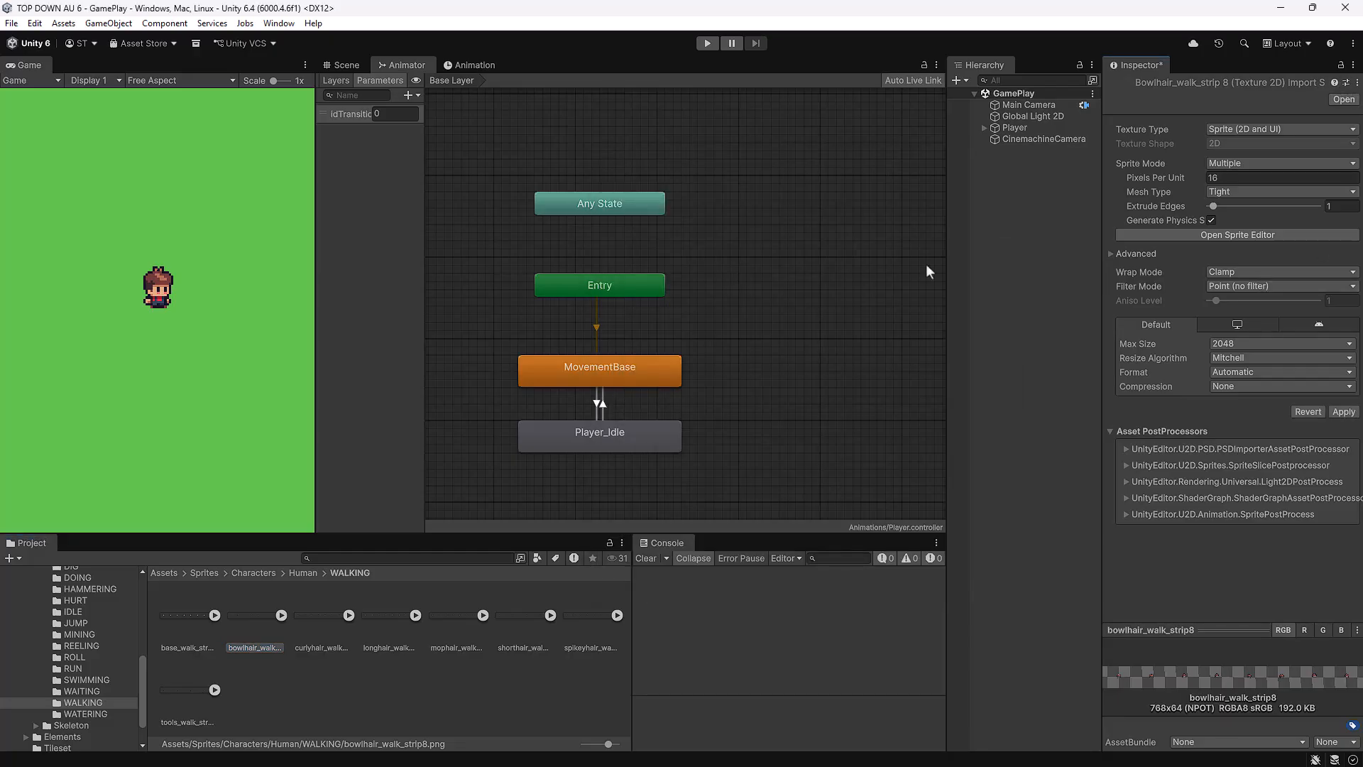
pyautogui.click(1343, 413)
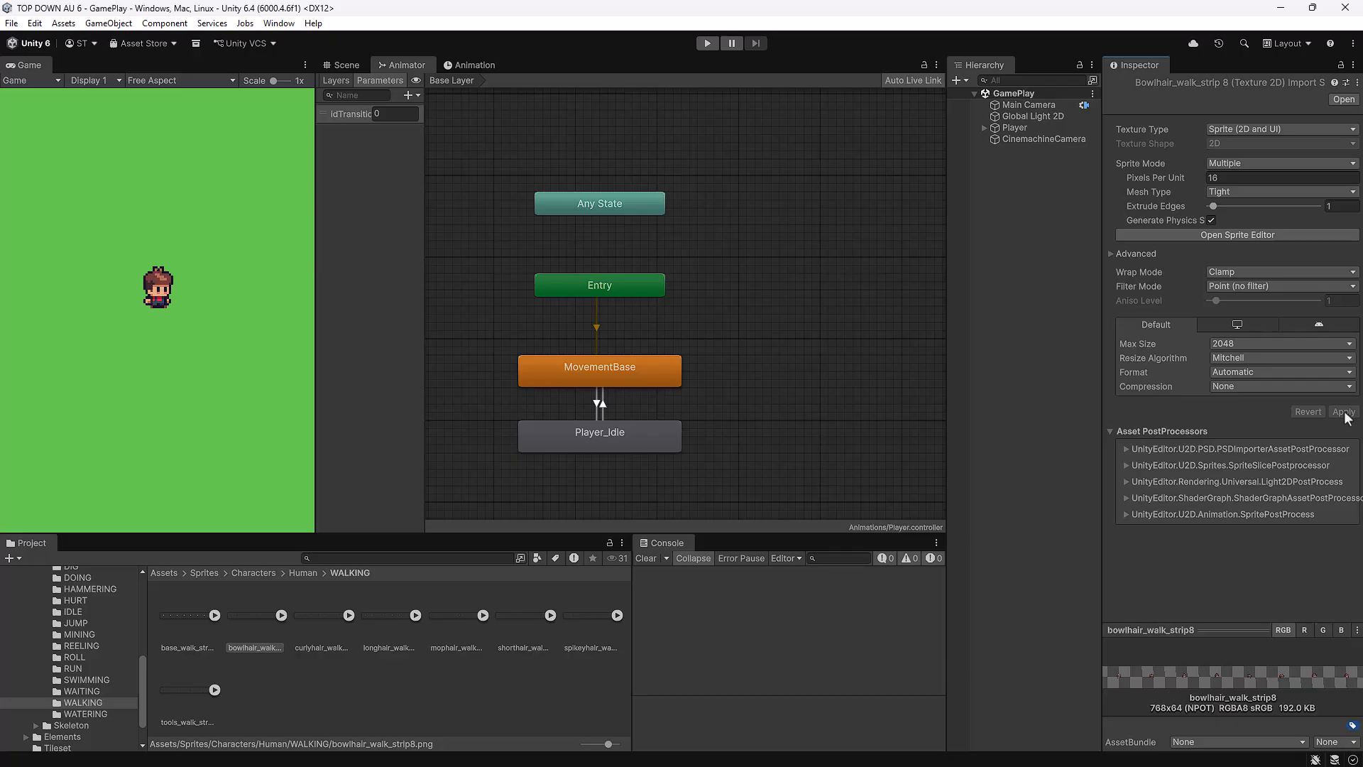
# Load the Pixel16Image8 preset on tools_walk_strip8 and apply the import settings.
pyautogui.click(177, 694)
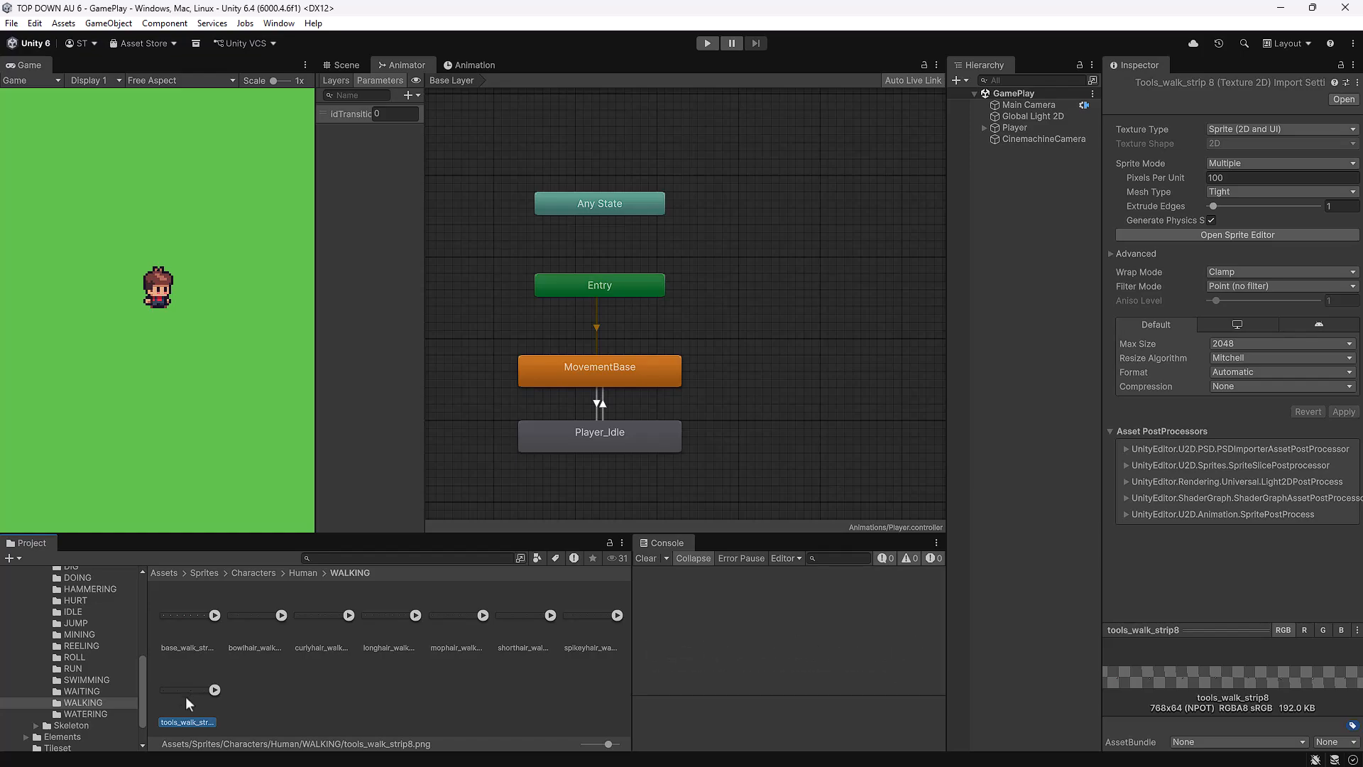
pyautogui.click(1346, 83)
pyautogui.doubleClick(757, 263)
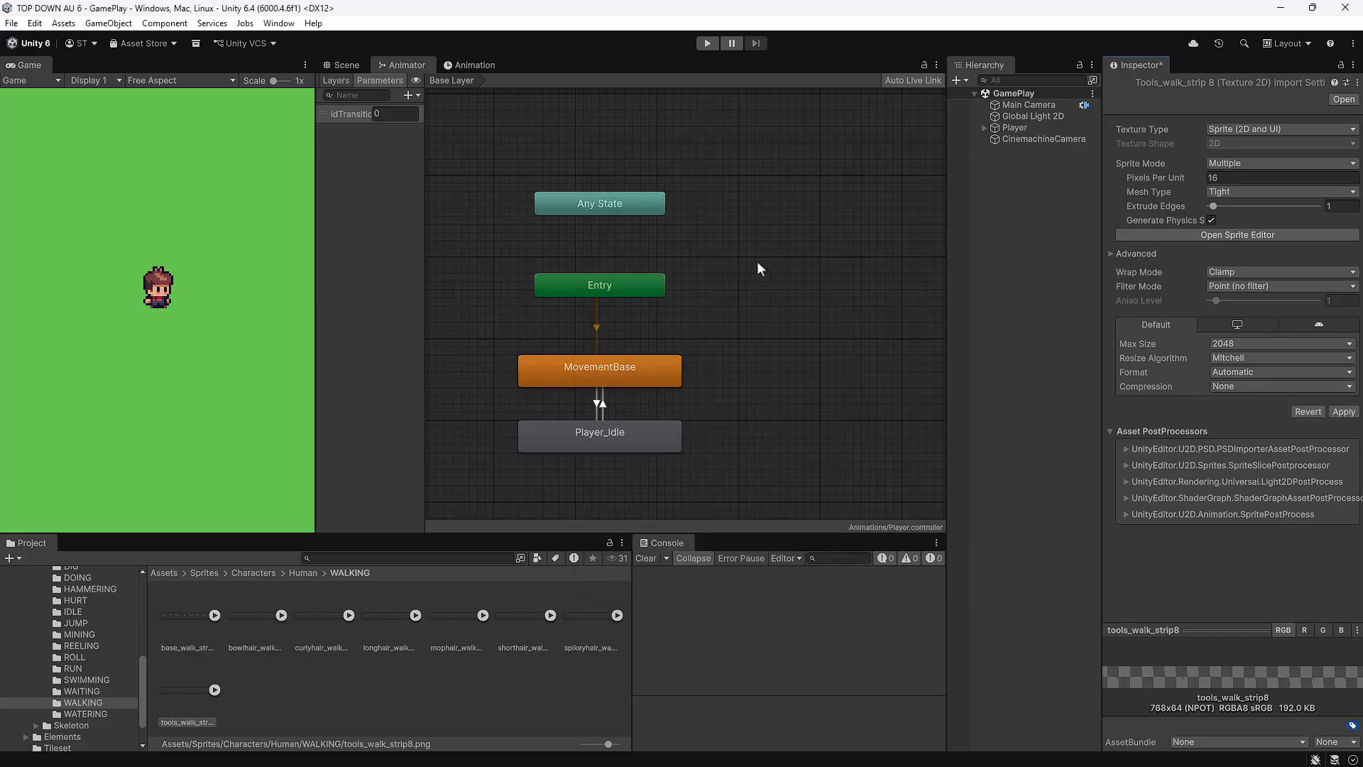
pyautogui.click(1343, 412)
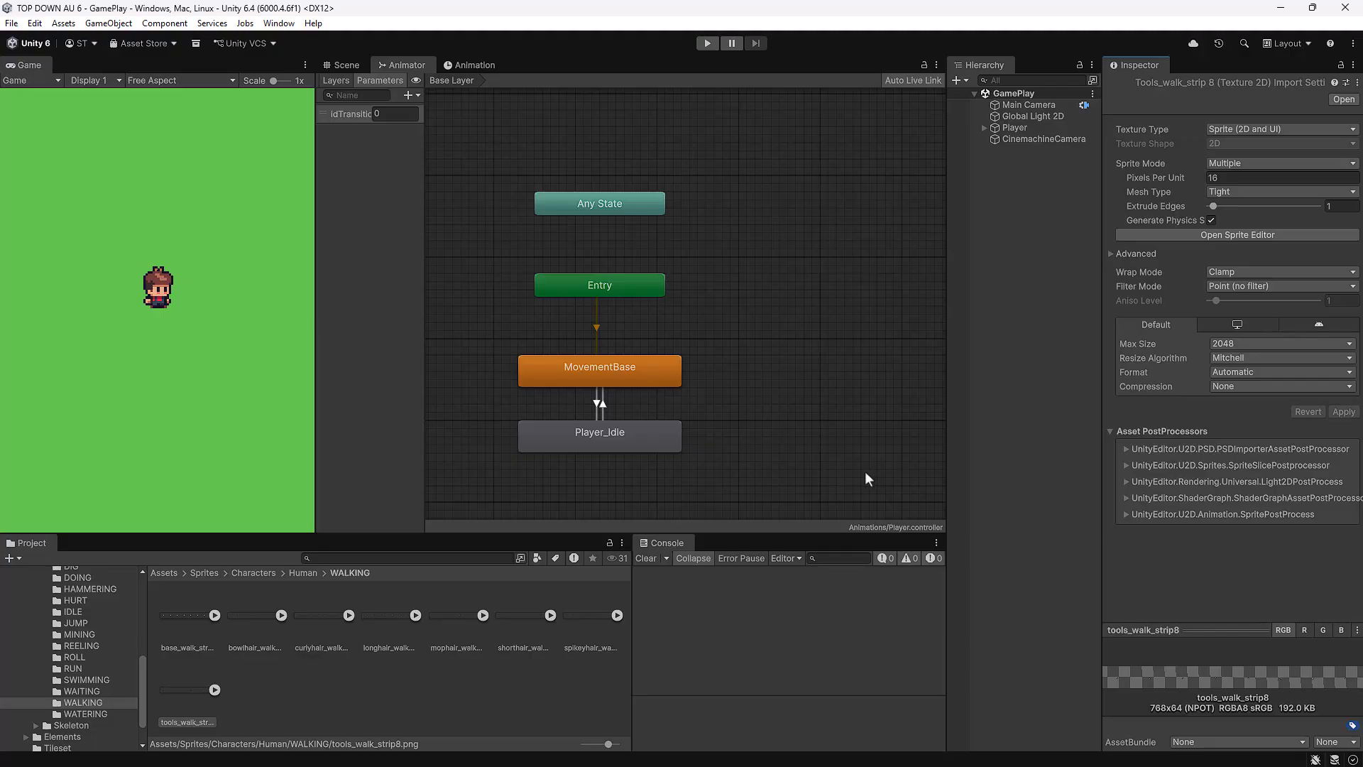
# Start a new animation clip for the Player object and choose Assets/Animations as its save folder.
pyautogui.click(479, 65)
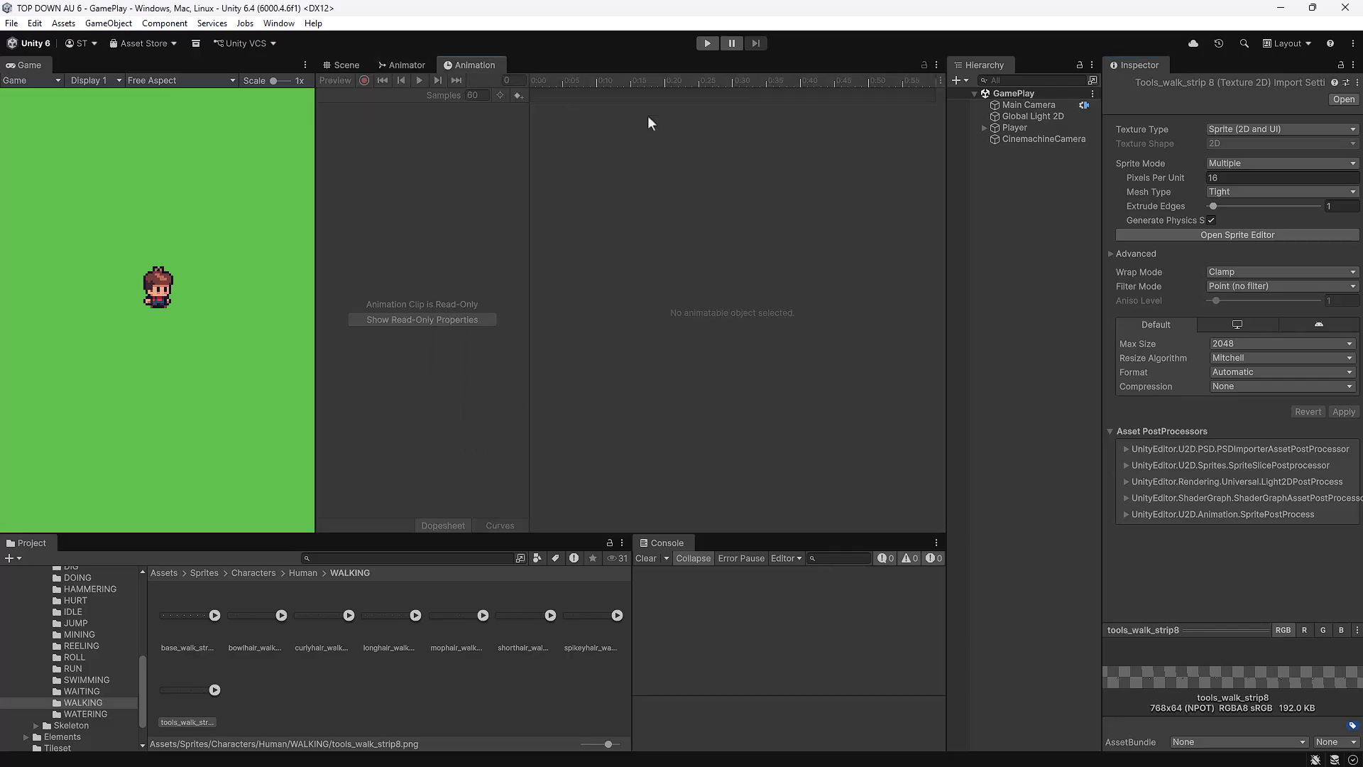
pyautogui.click(1015, 128)
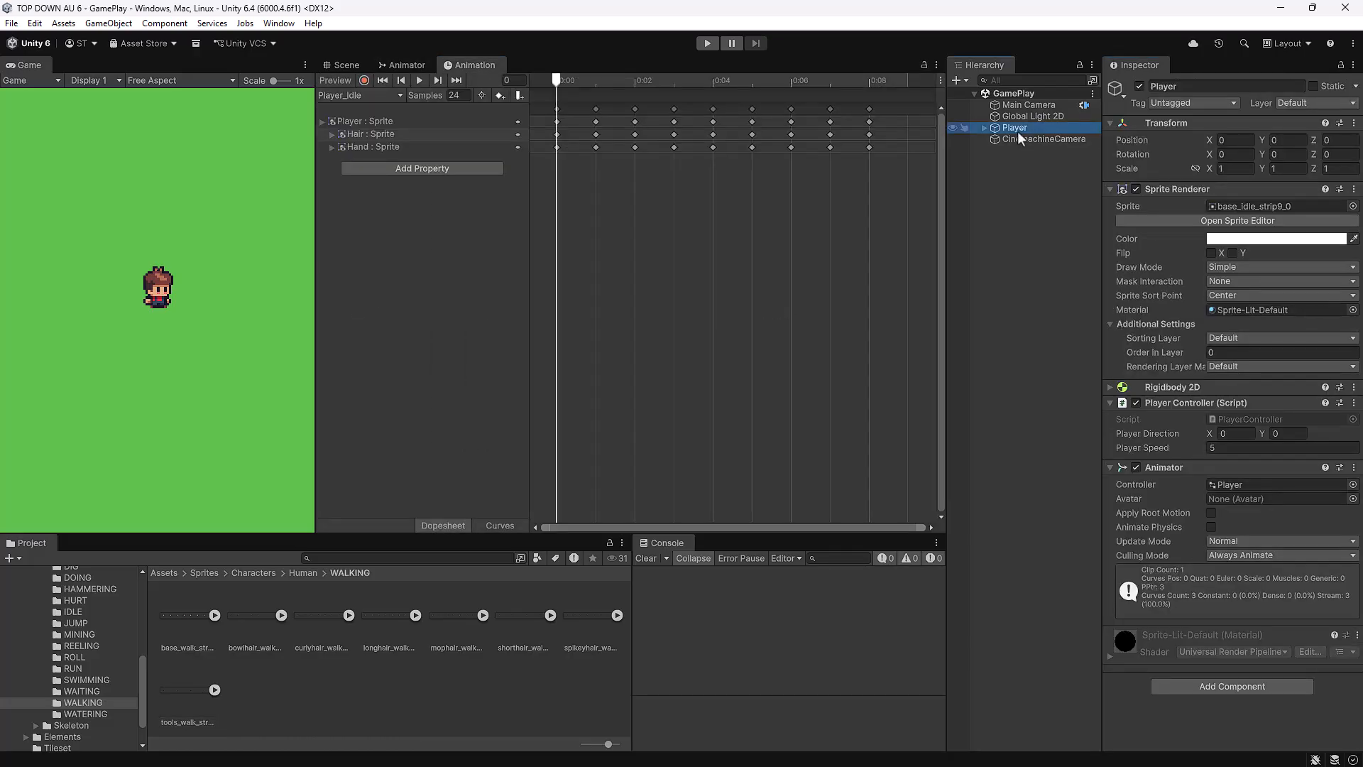
pyautogui.click(402, 95)
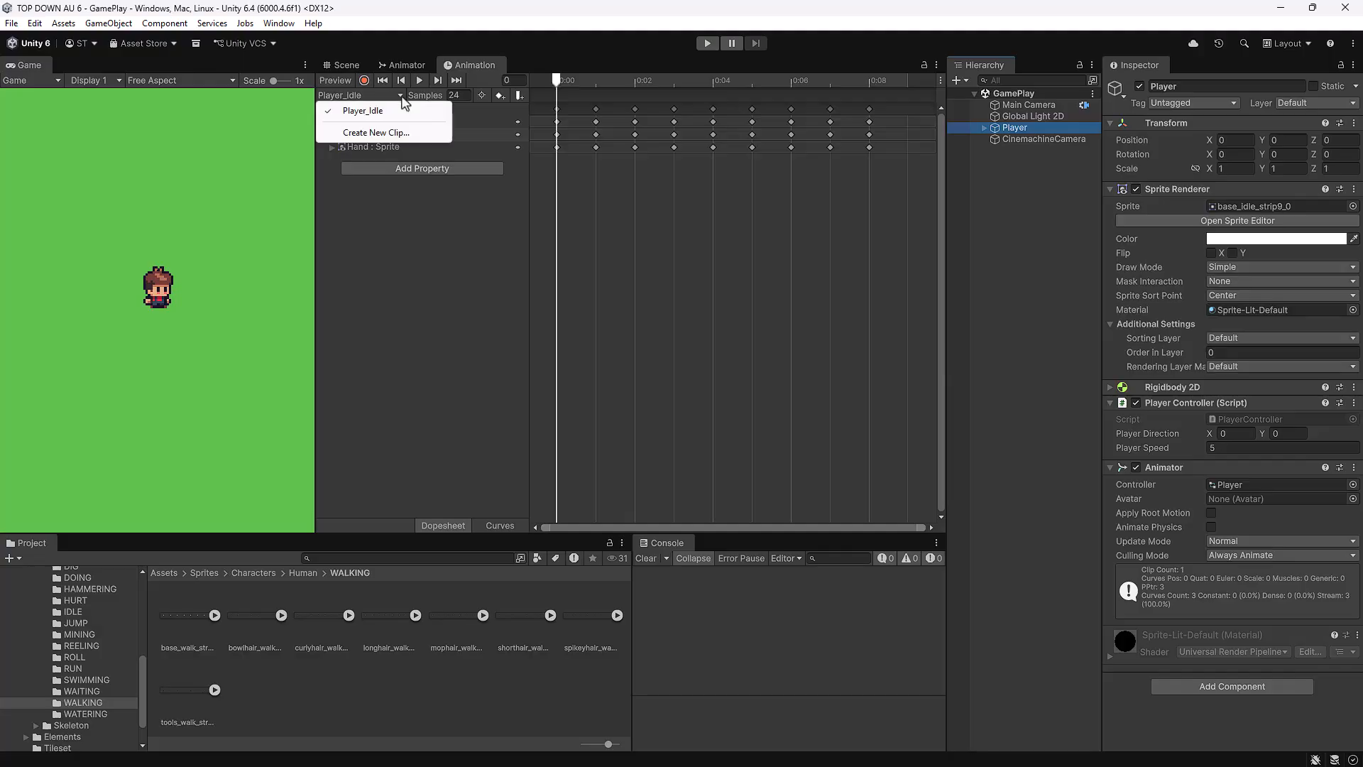
pyautogui.click(393, 133)
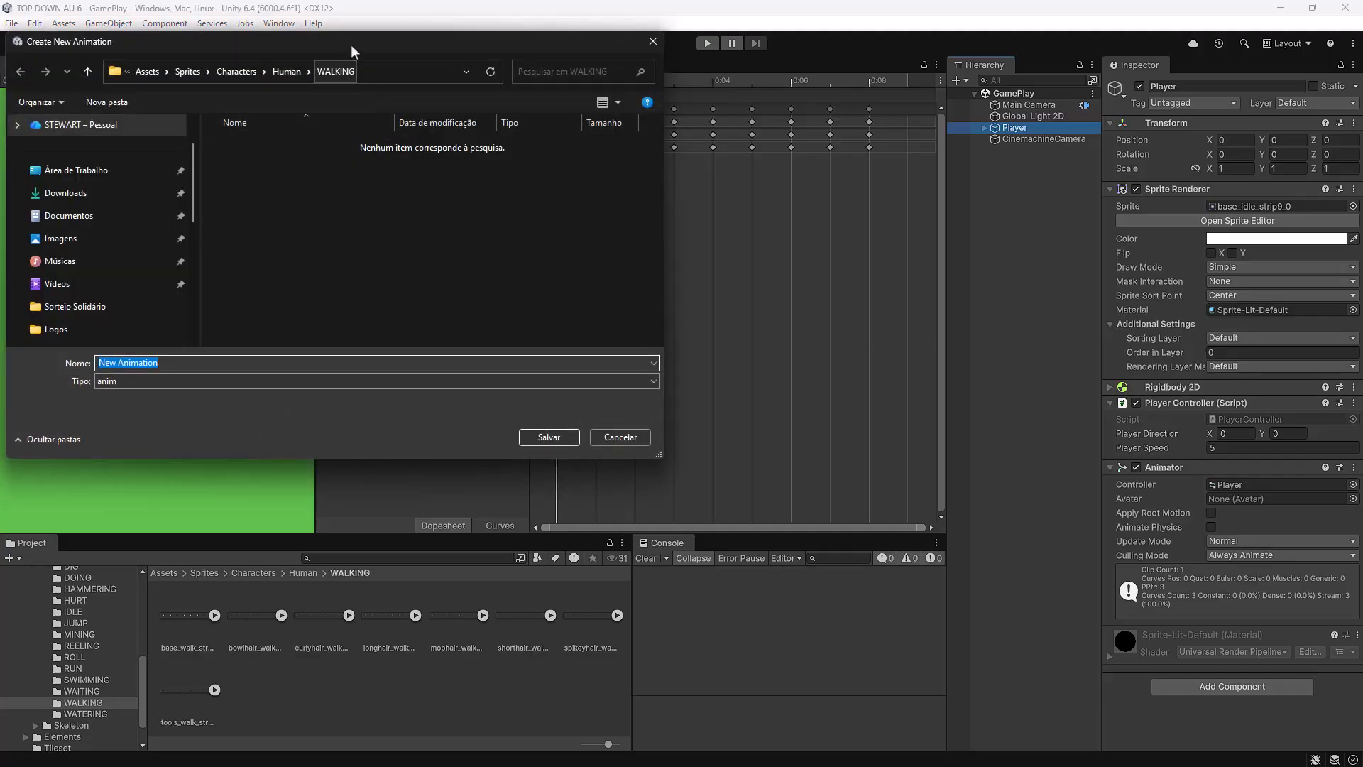
pyautogui.moveTo(351, 44); pyautogui.dragTo(642, 161)
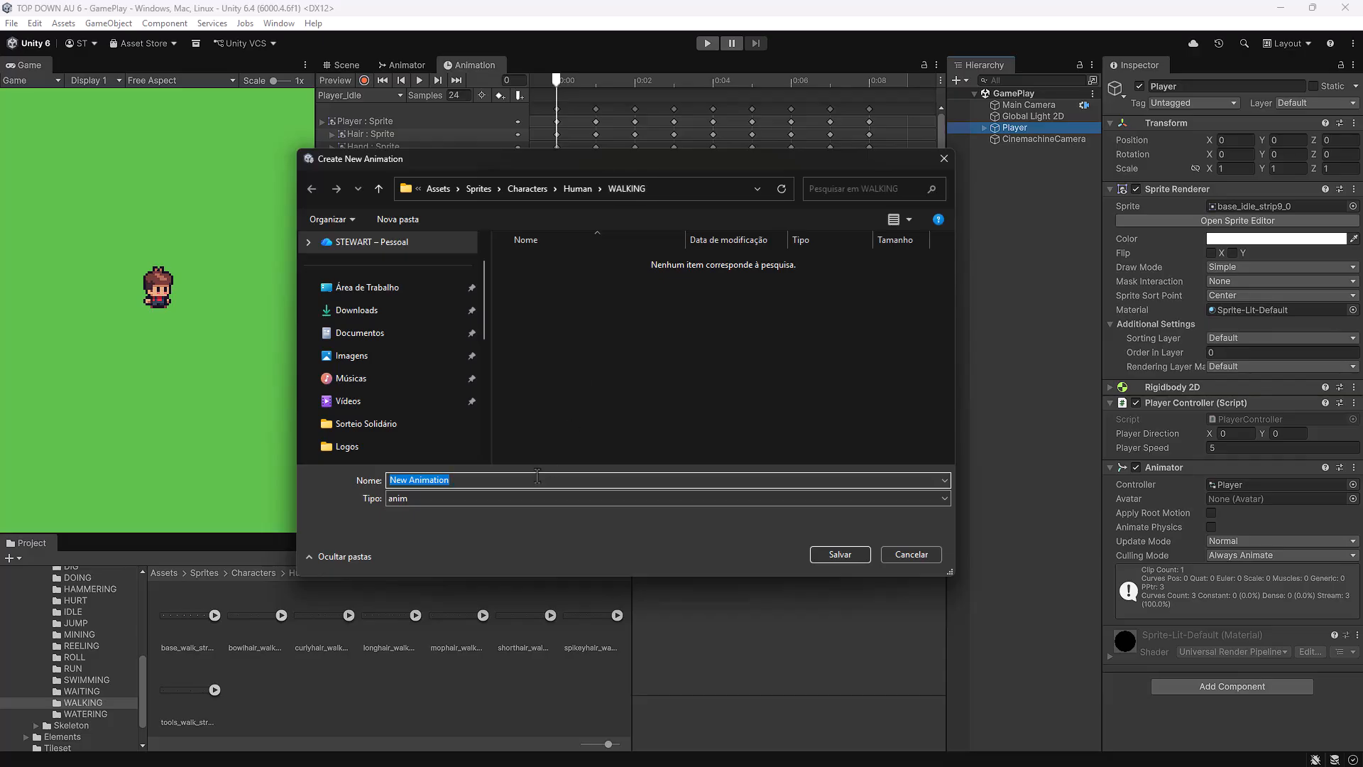
pyautogui.click(447, 188)
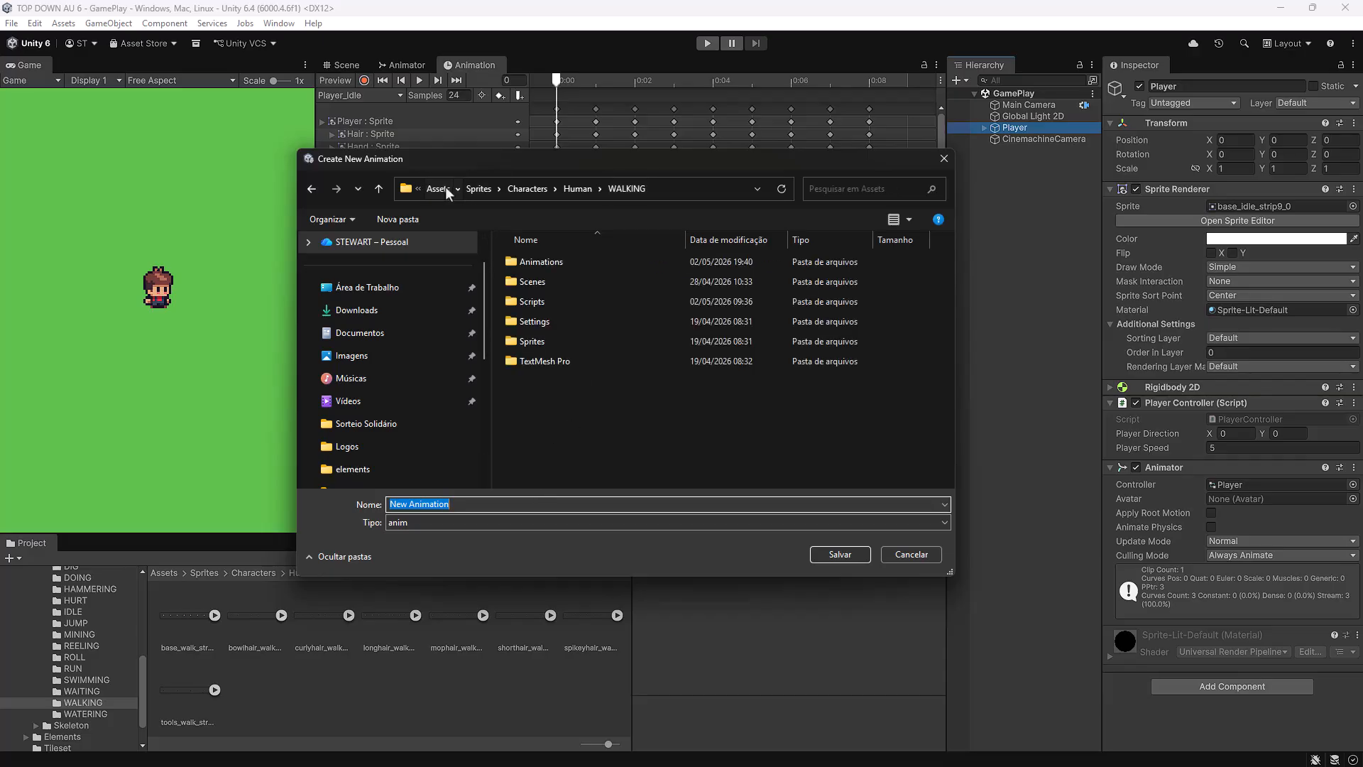
pyautogui.doubleClick(560, 262)
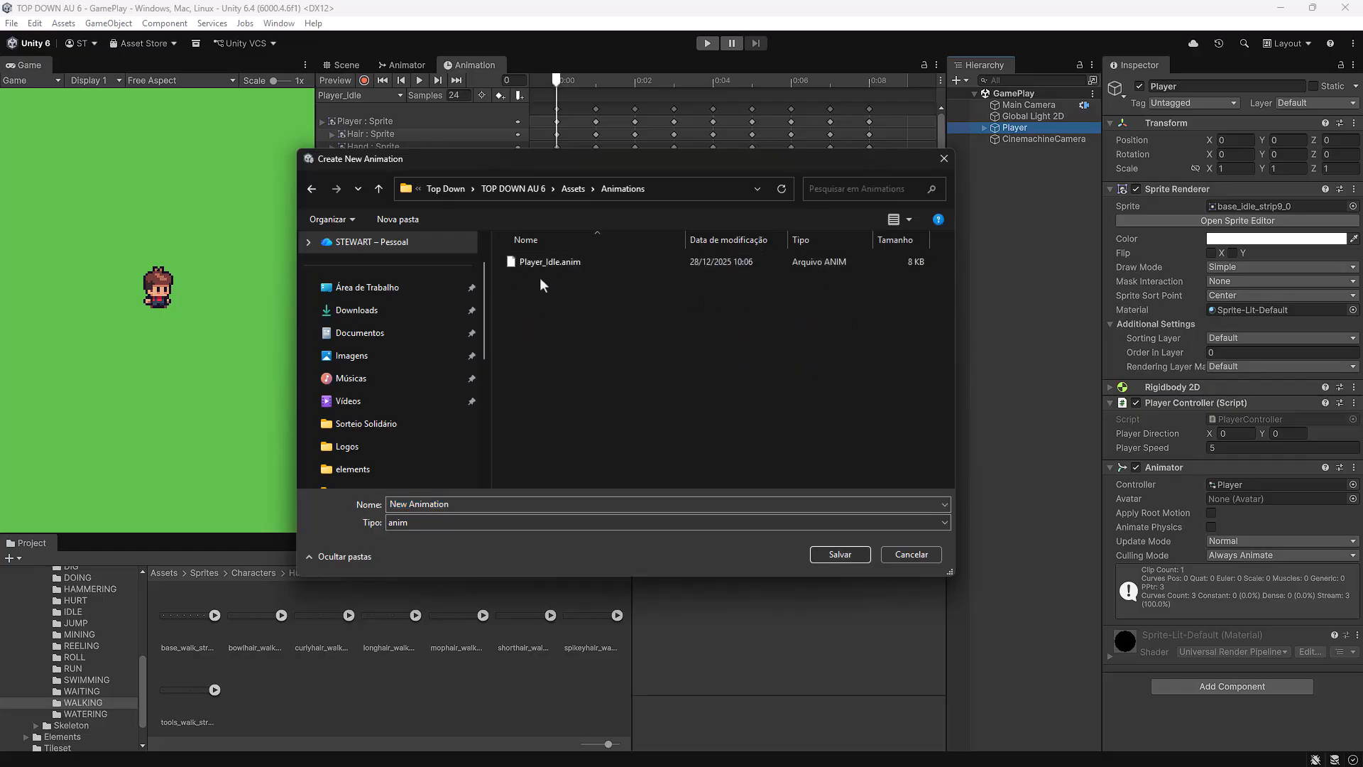
# Name the new clip Player_Walk.anim, reusing the Player_Idle.anim file name as the base, and save it.
pyautogui.click(543, 263)
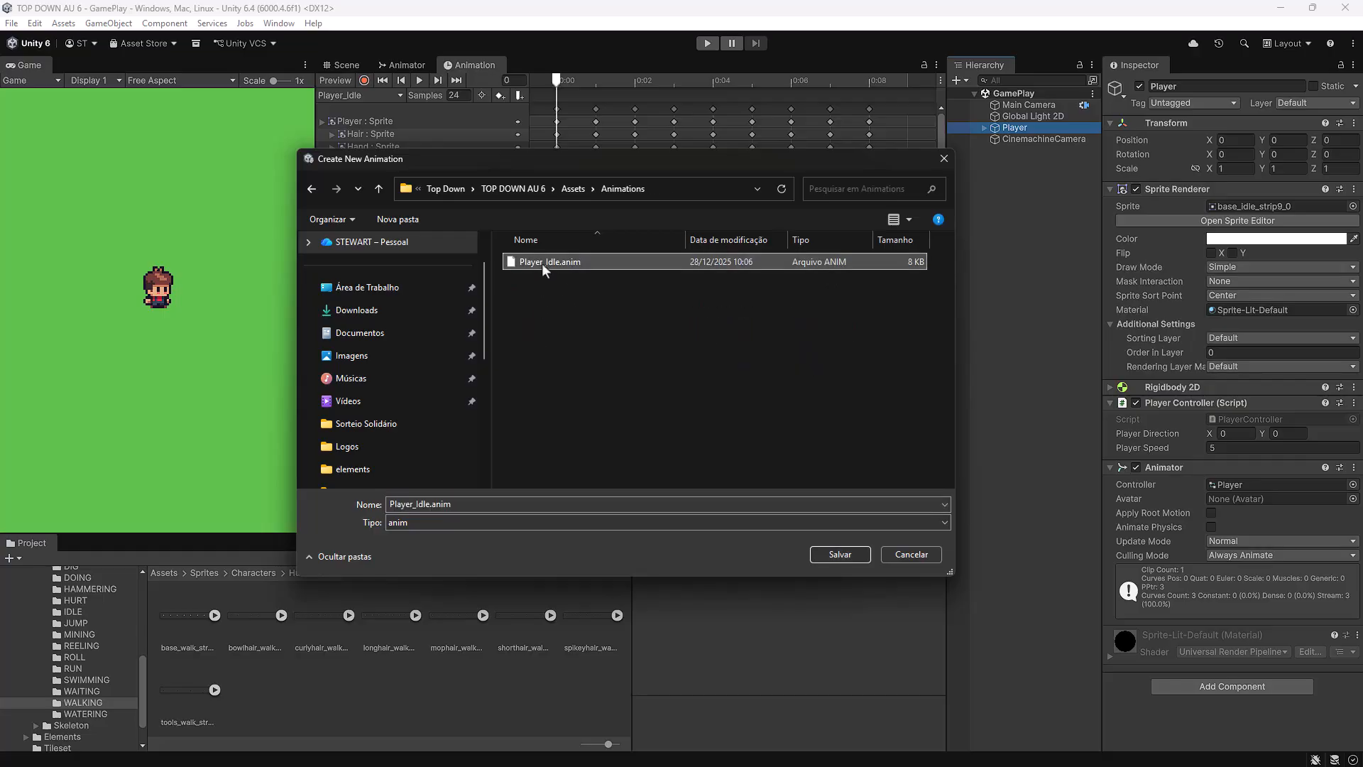
pyautogui.click(430, 504)
pyautogui.click(418, 503)
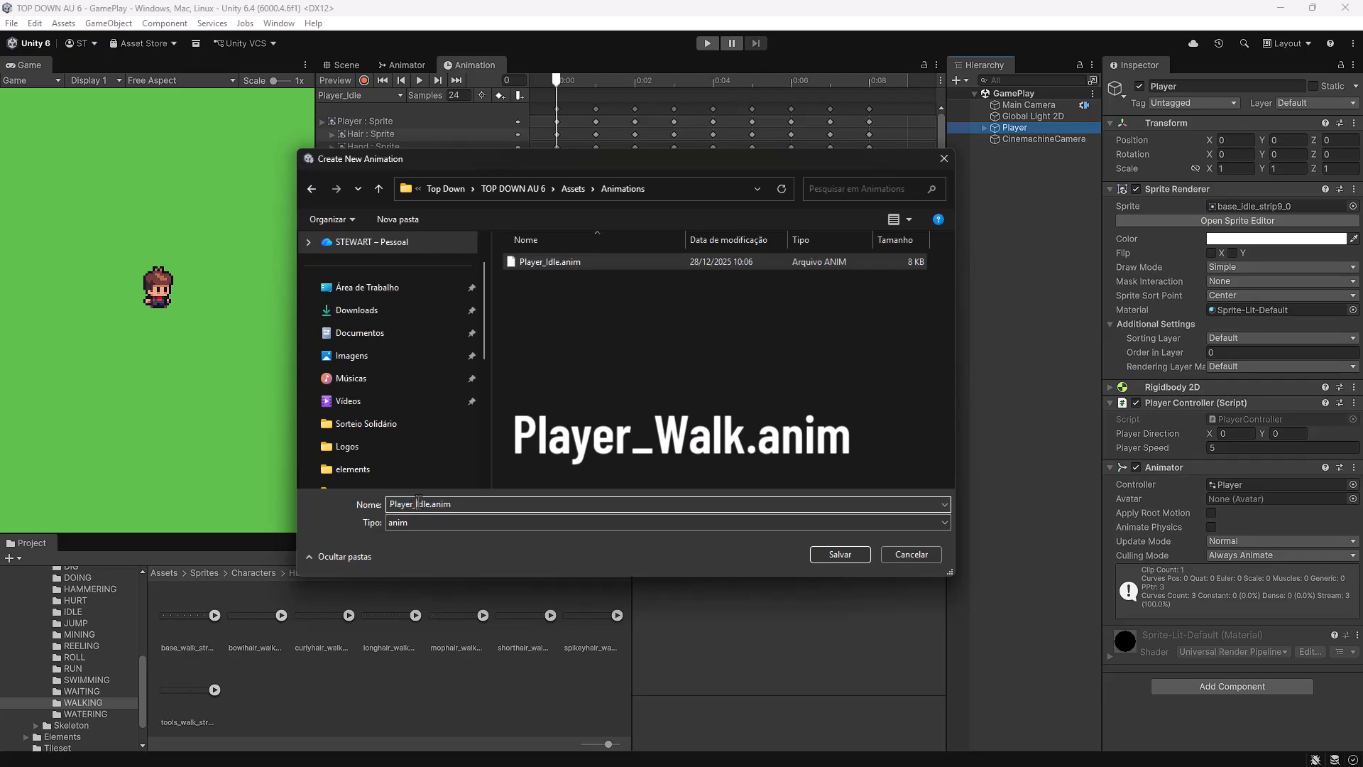
pyautogui.press('Delete')
pyautogui.press('Delete')
pyautogui.write('Walk')
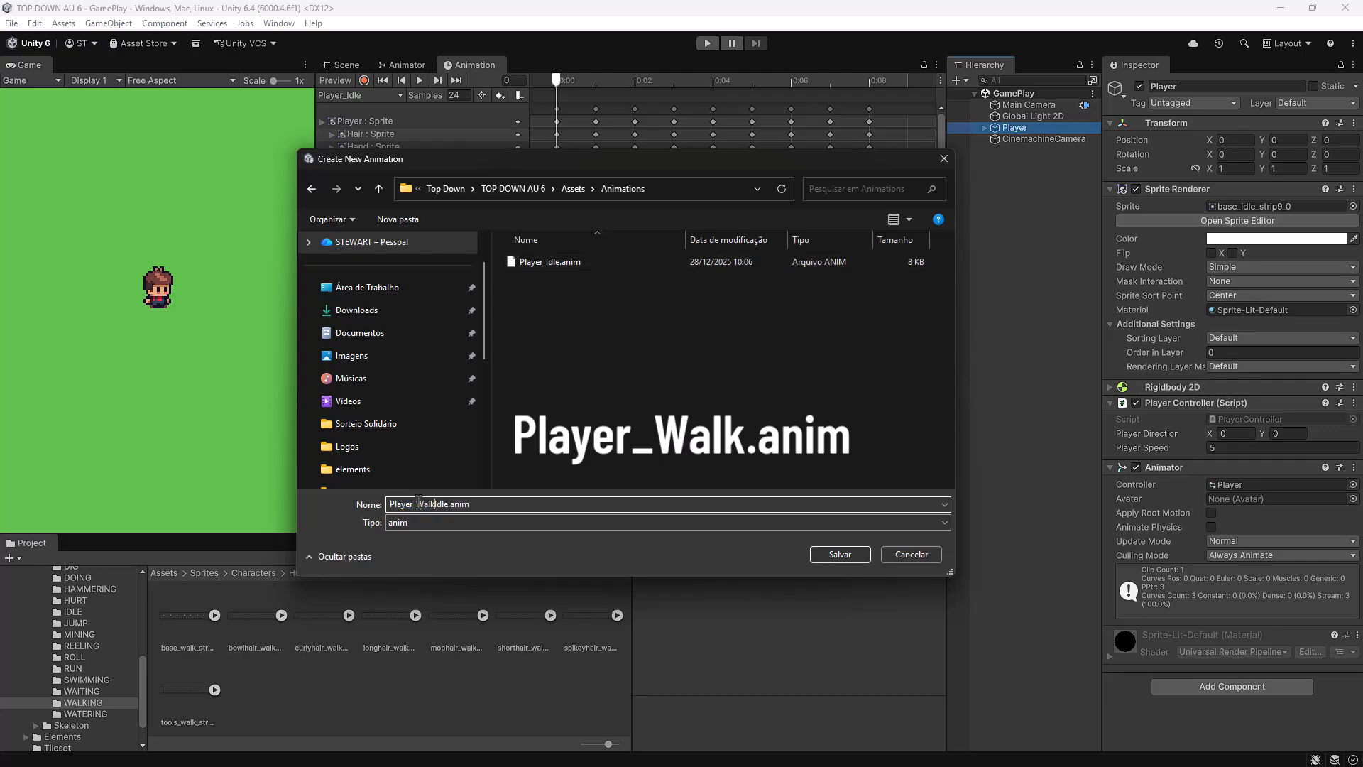
pyautogui.press('Delete')
pyautogui.press('Delete')
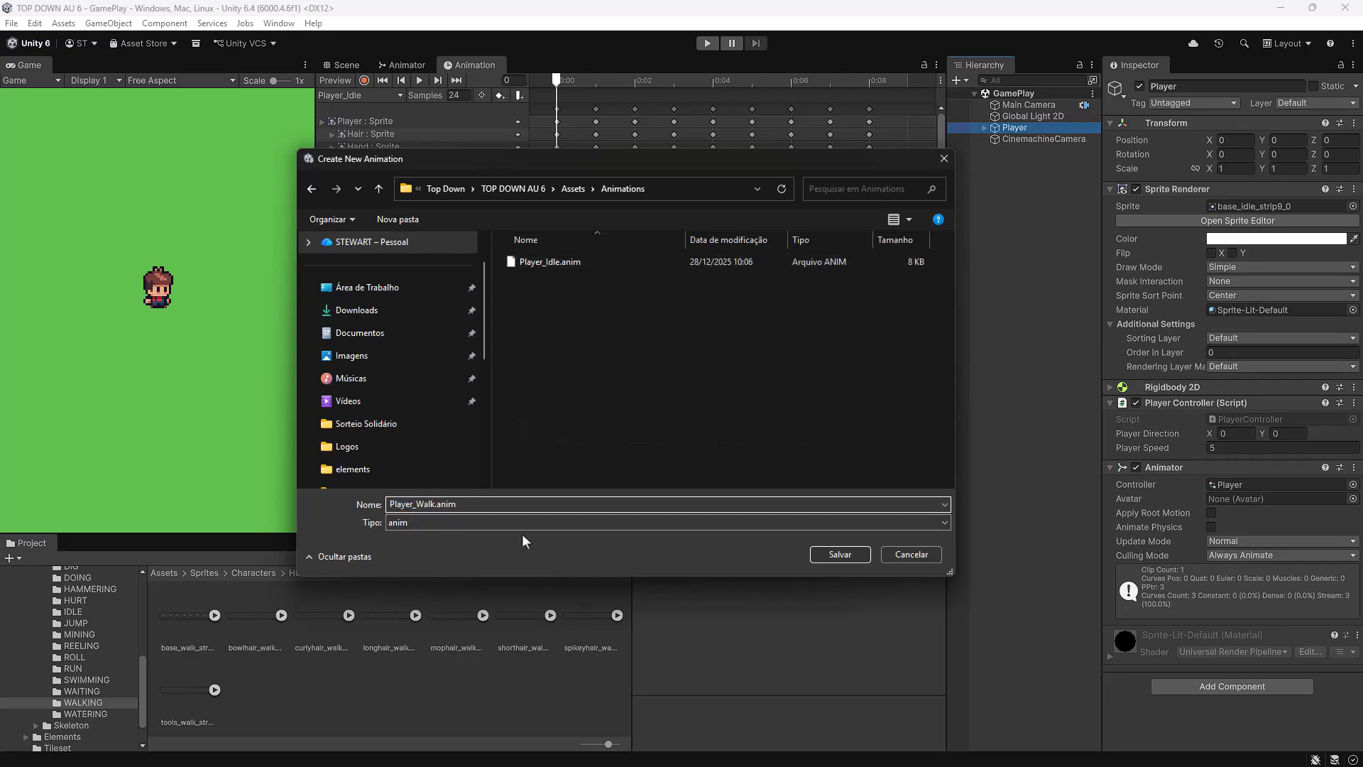
pyautogui.click(822, 558)
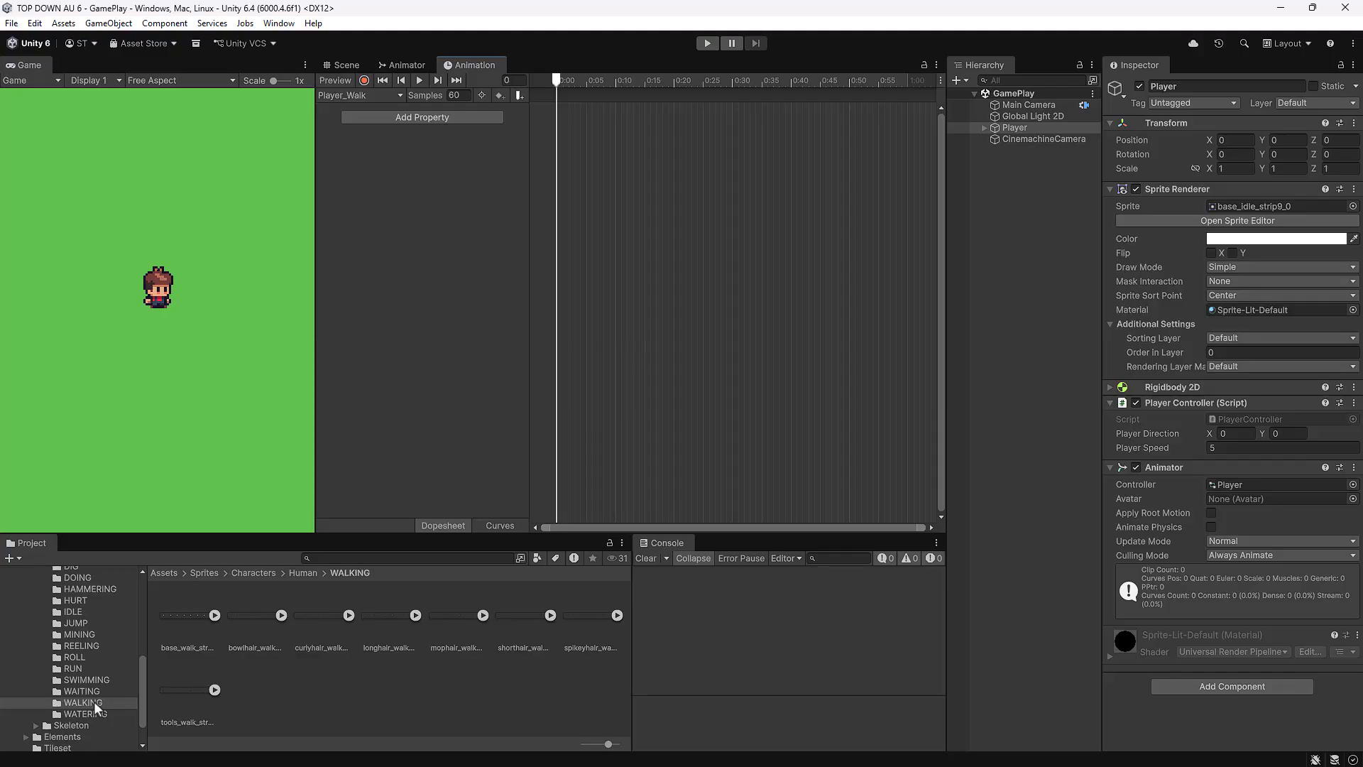
# Add all eight base_walk_strip8 sprites to the Player_Walk timeline and set the clip's samples to 24.
pyautogui.click(214, 615)
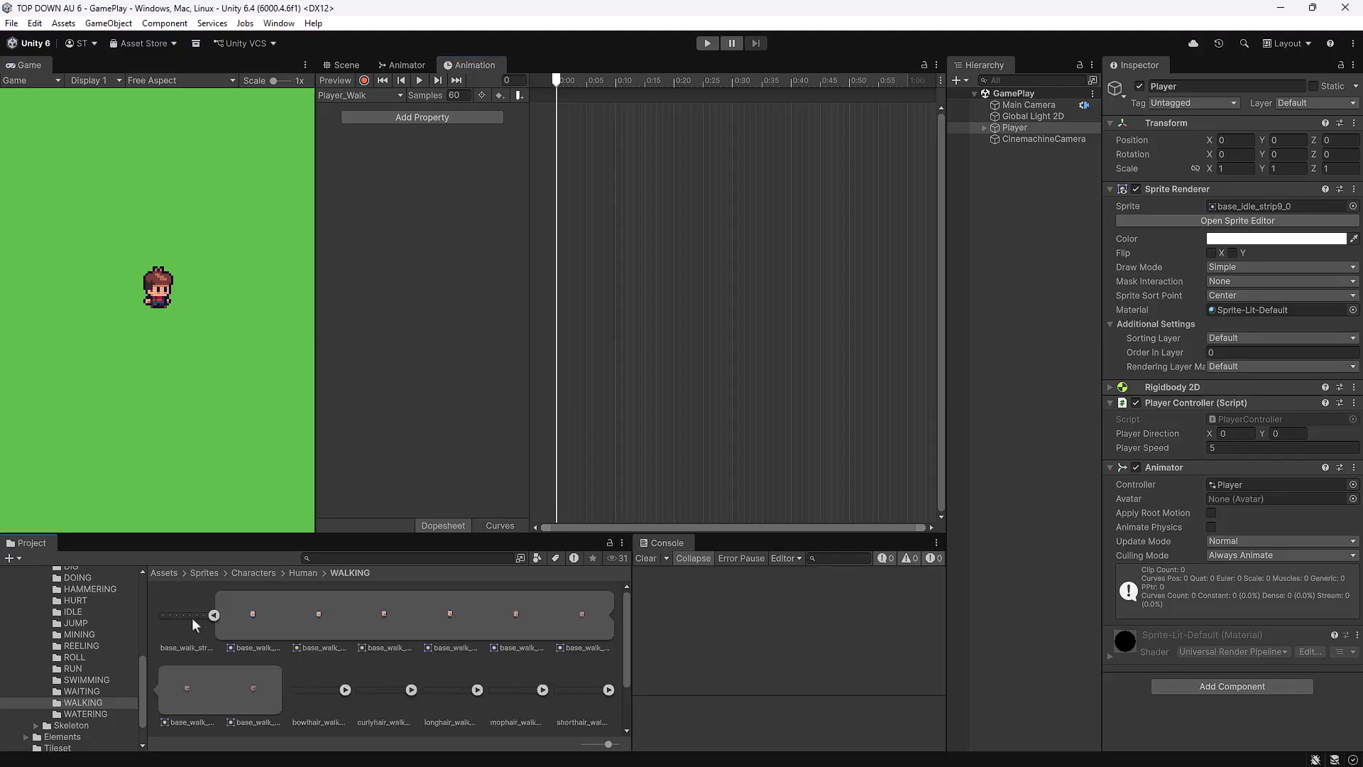
pyautogui.click(186, 616)
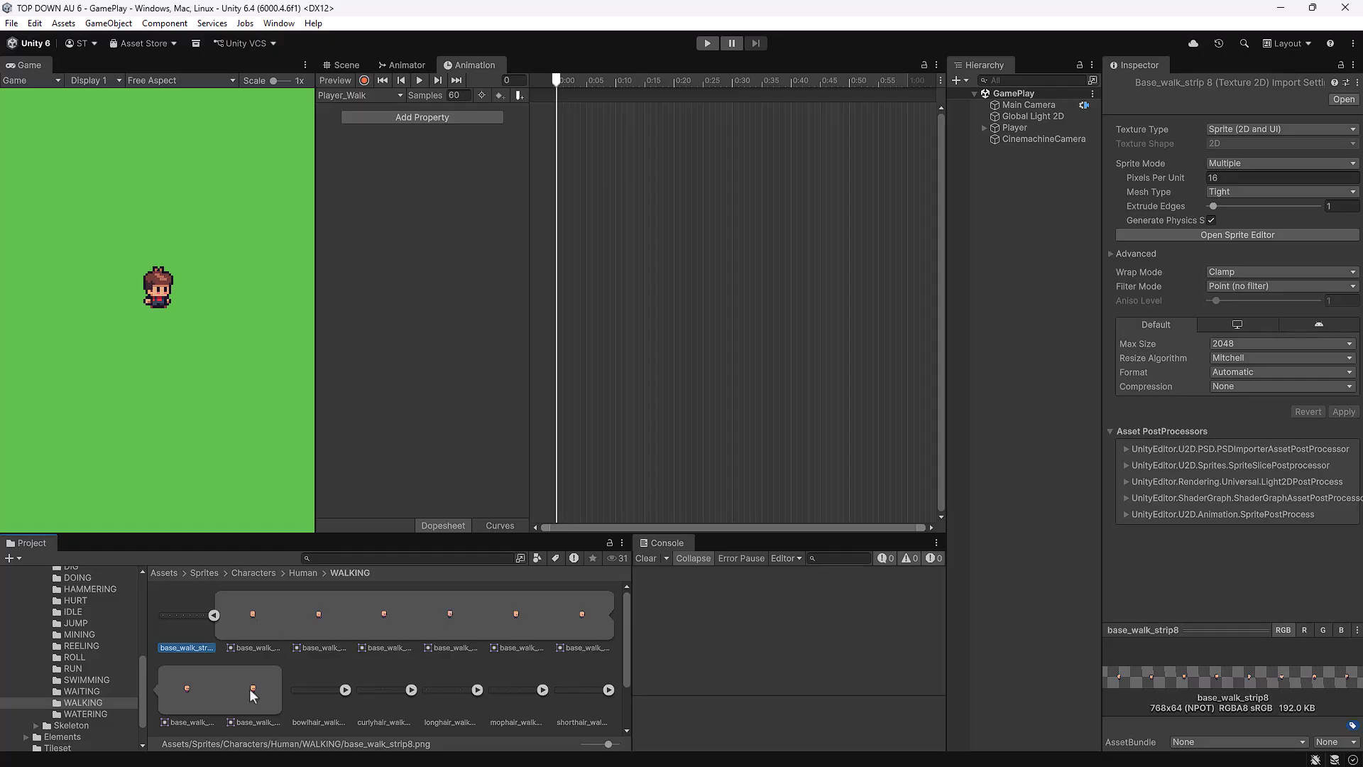
pyautogui.click(253, 615)
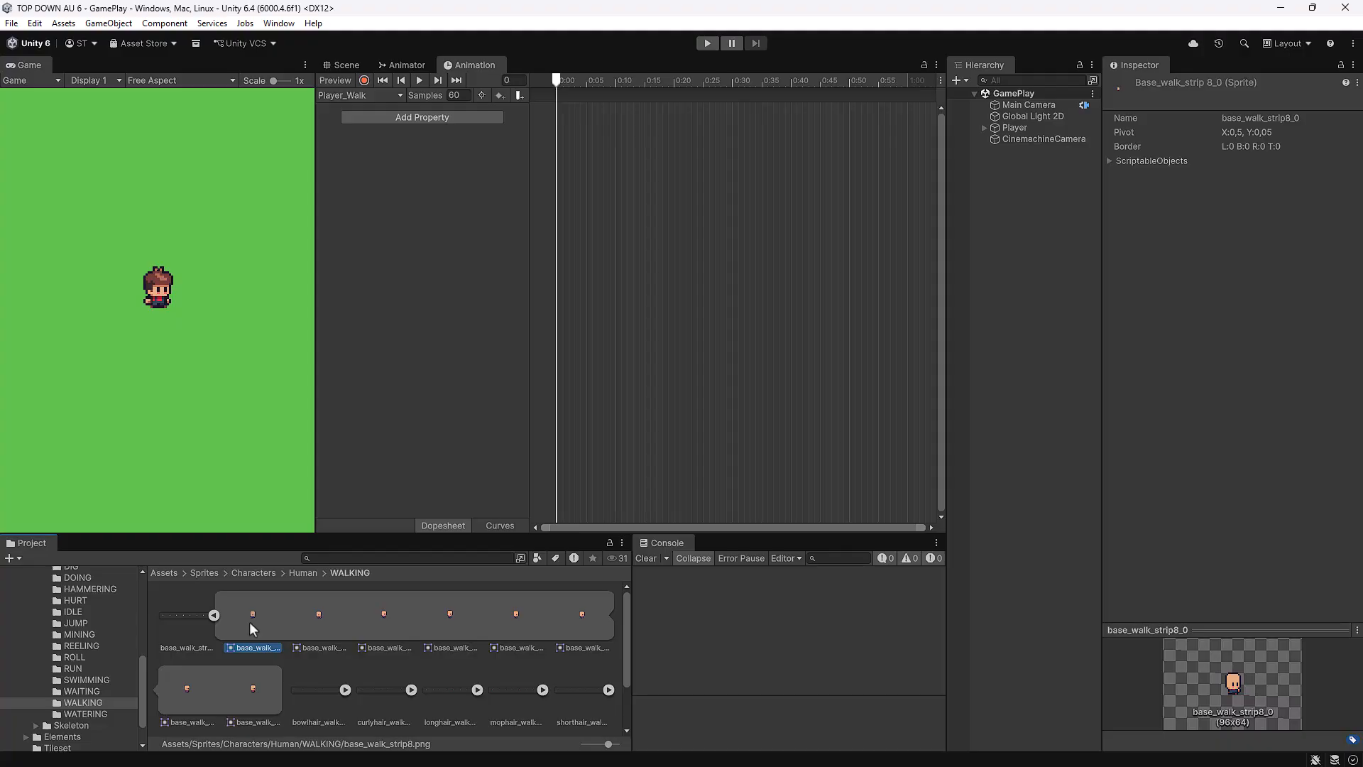
pyautogui.keyDown('shift'); pyautogui.click(254, 692); pyautogui.keyUp('shift')
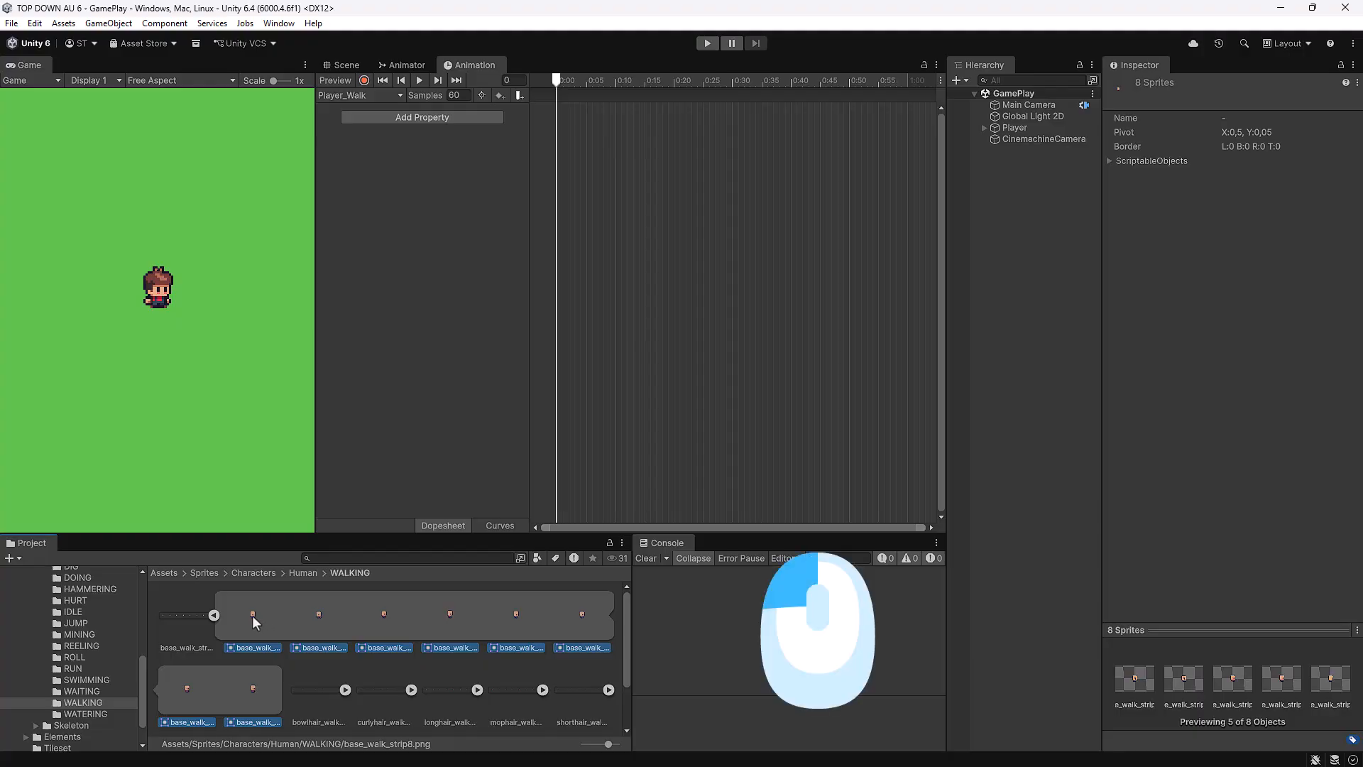
pyautogui.moveTo(252, 615); pyautogui.dragTo(590, 122)
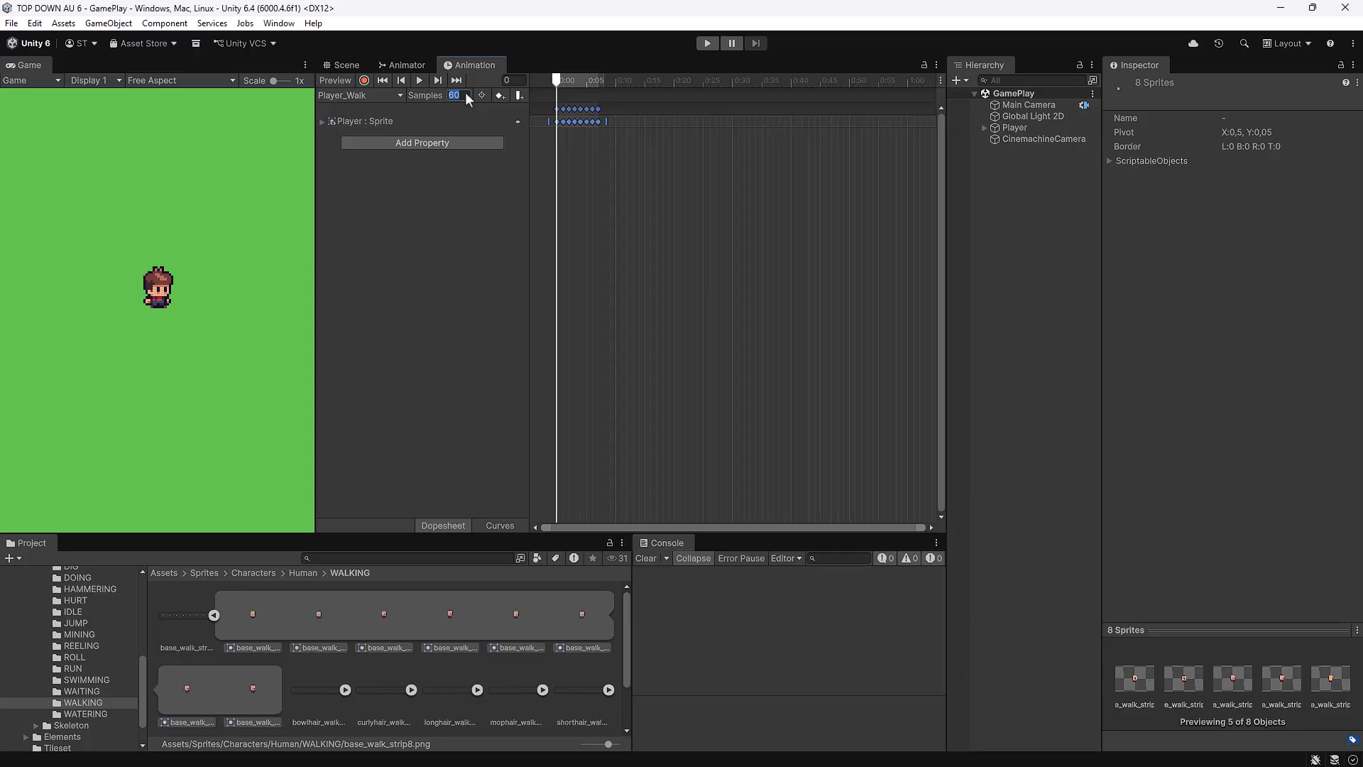
pyautogui.write('4')
pyautogui.press('Return')
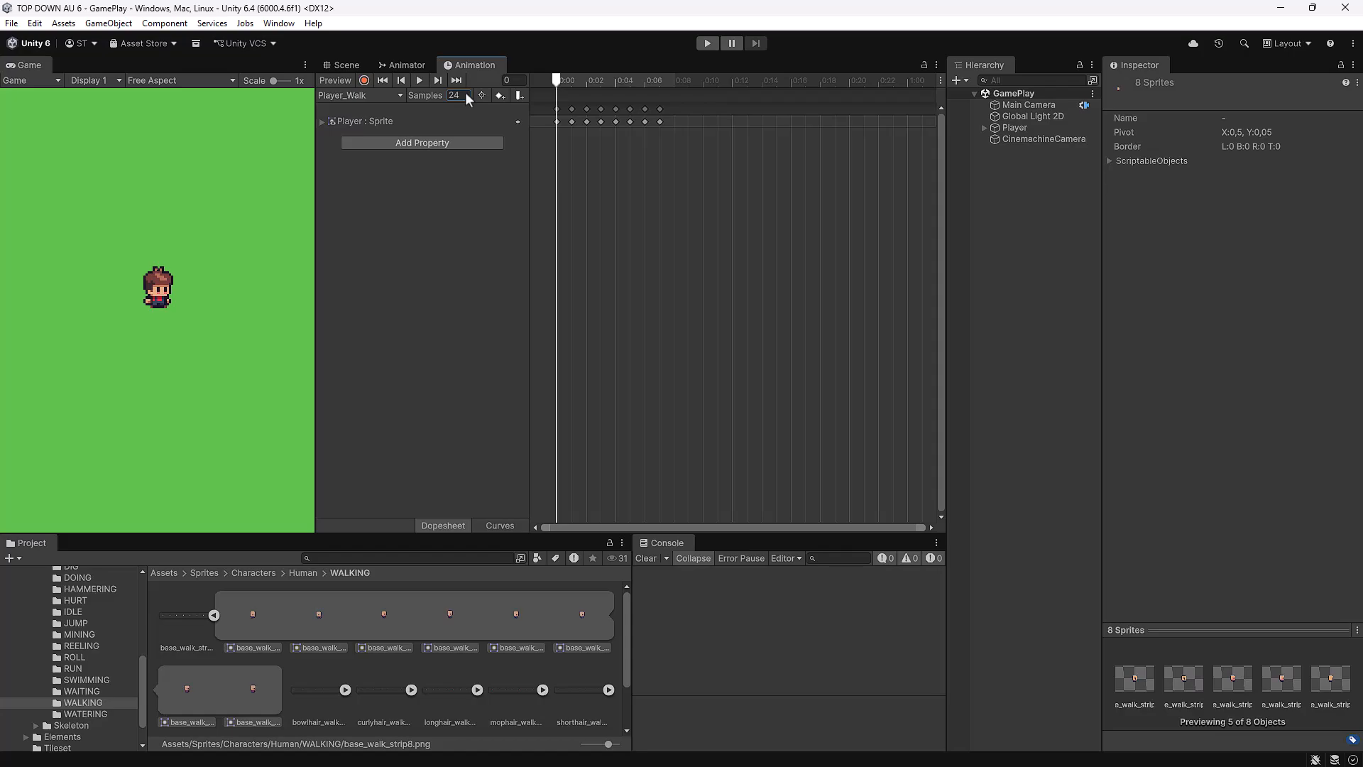
# Set the Player_Walk clip's samples to 18.
pyautogui.write('18')
pyautogui.press('Return')
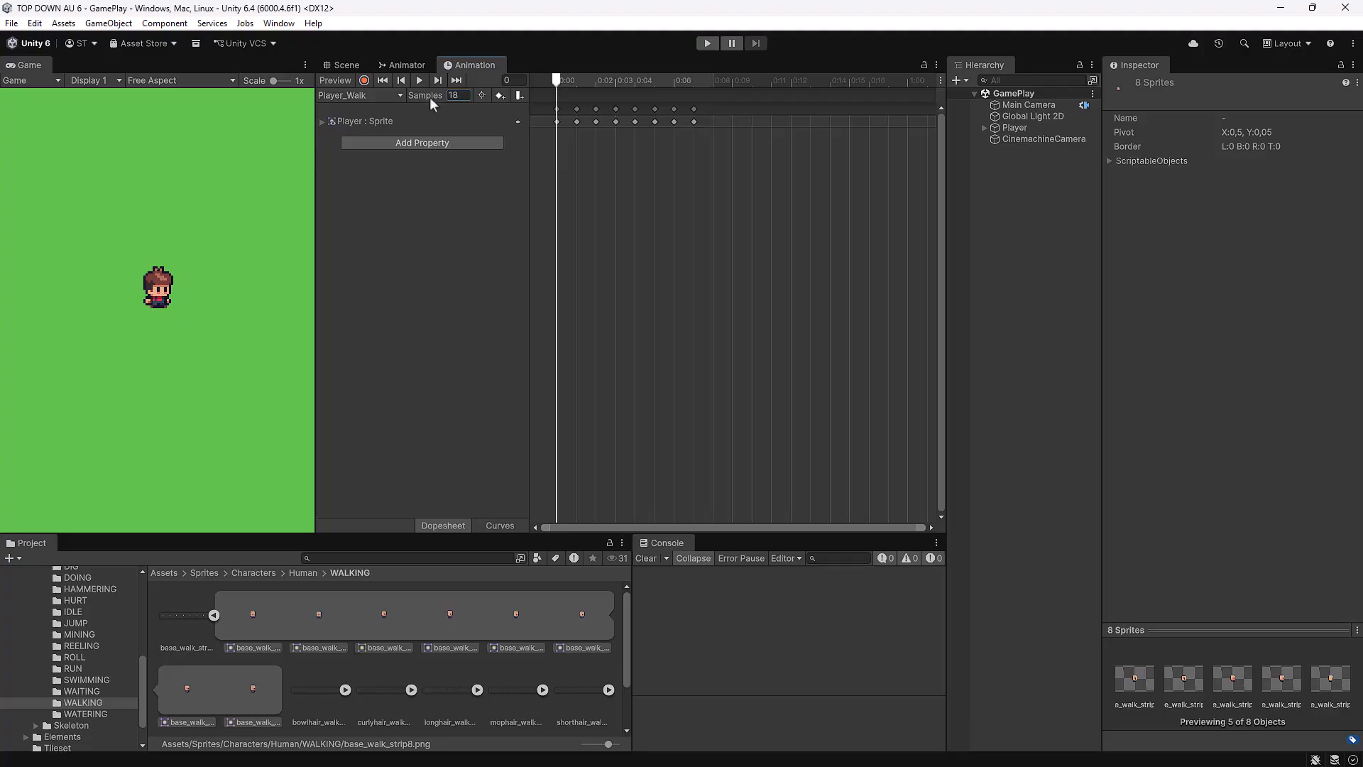
# Turn off the sample rate display for the animation timeline and turn it back on.
pyautogui.click(940, 82)
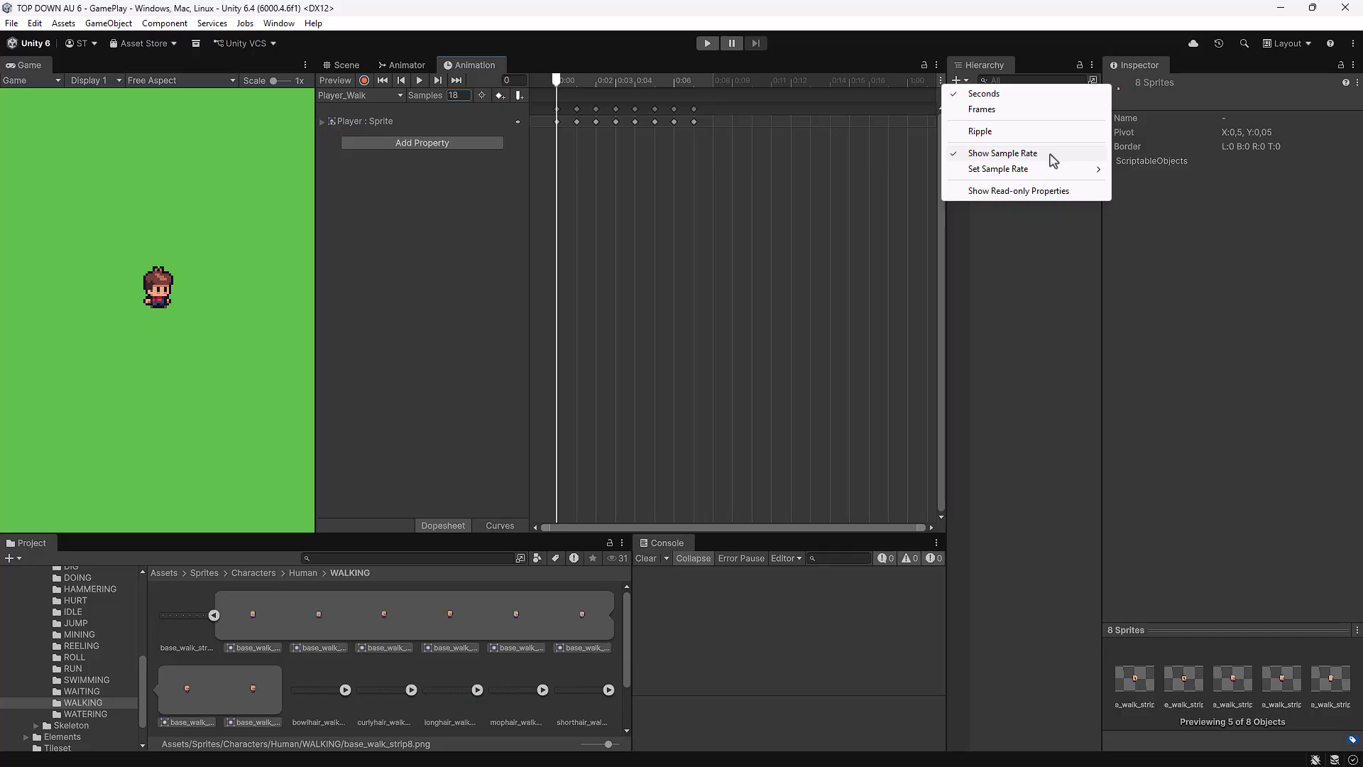
pyautogui.click(1050, 153)
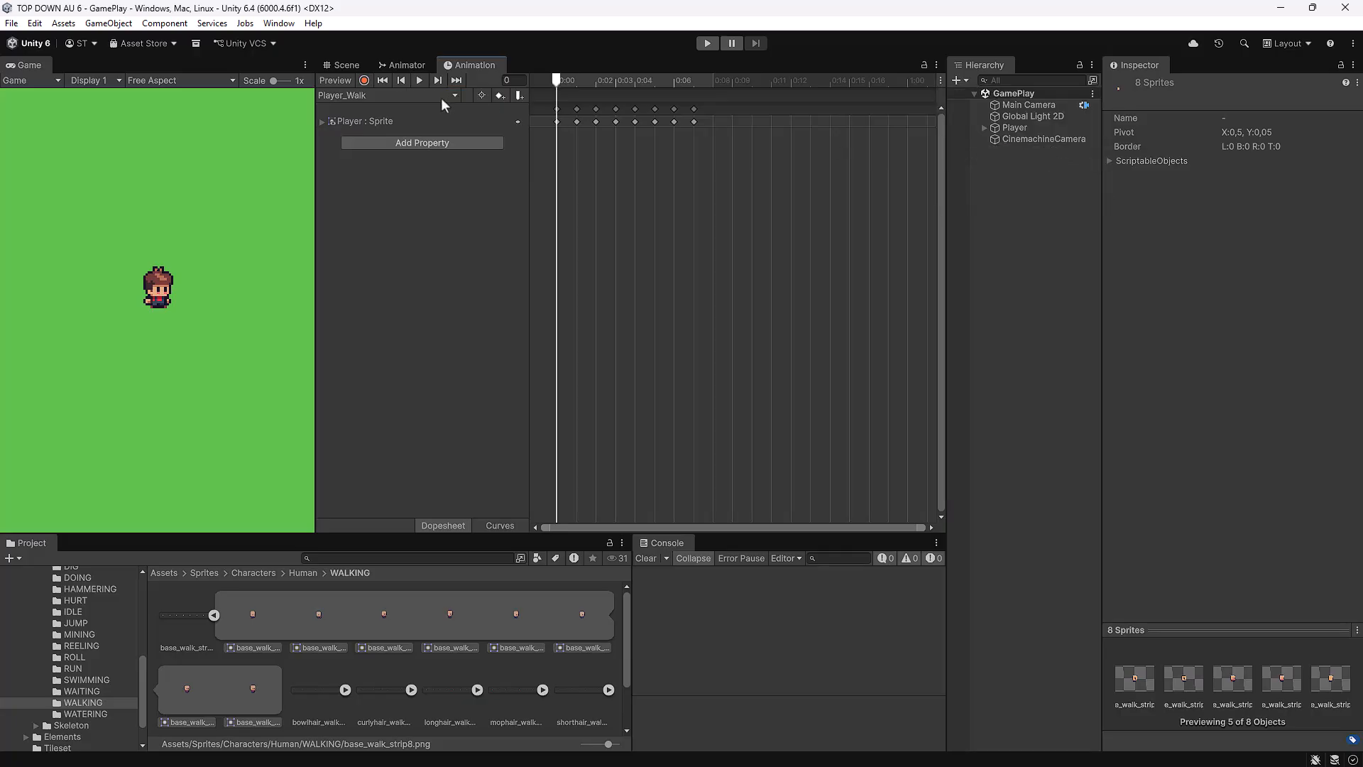
pyautogui.click(939, 81)
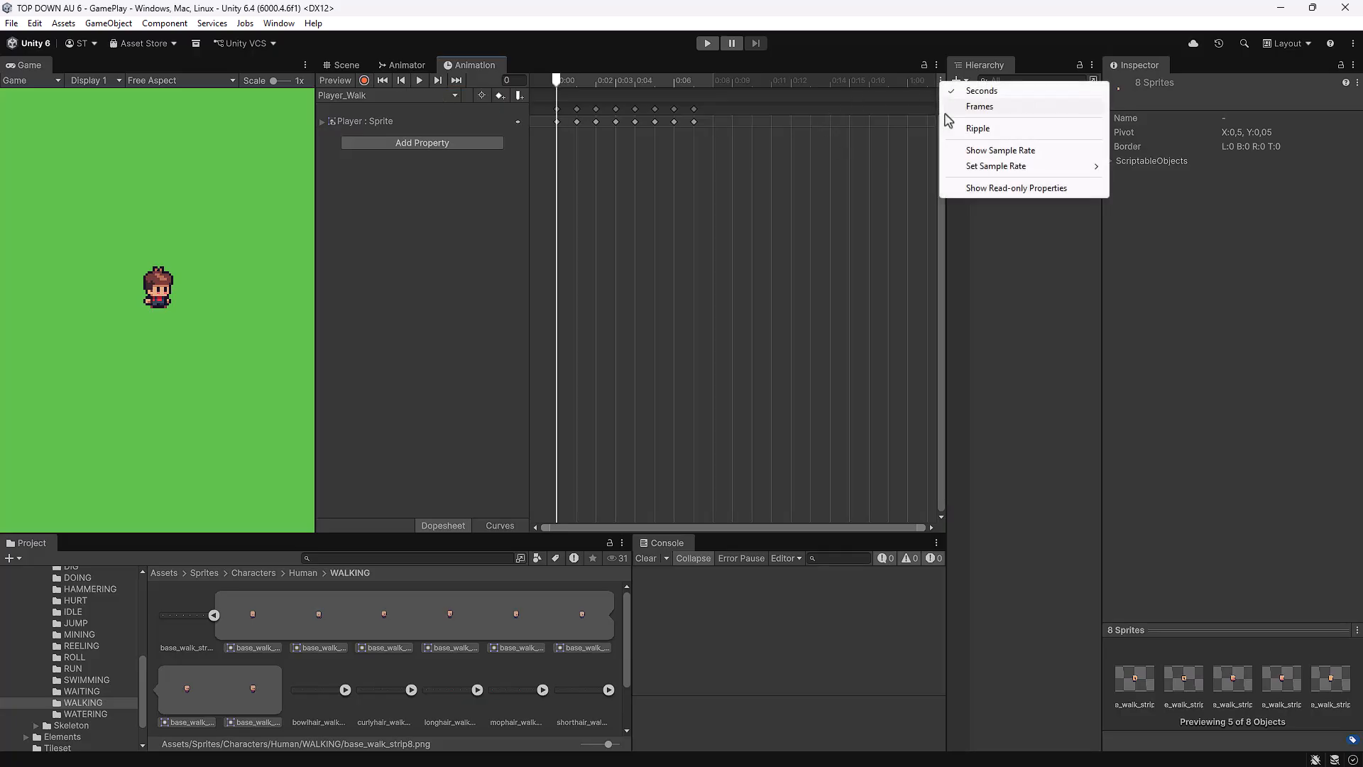
pyautogui.click(970, 151)
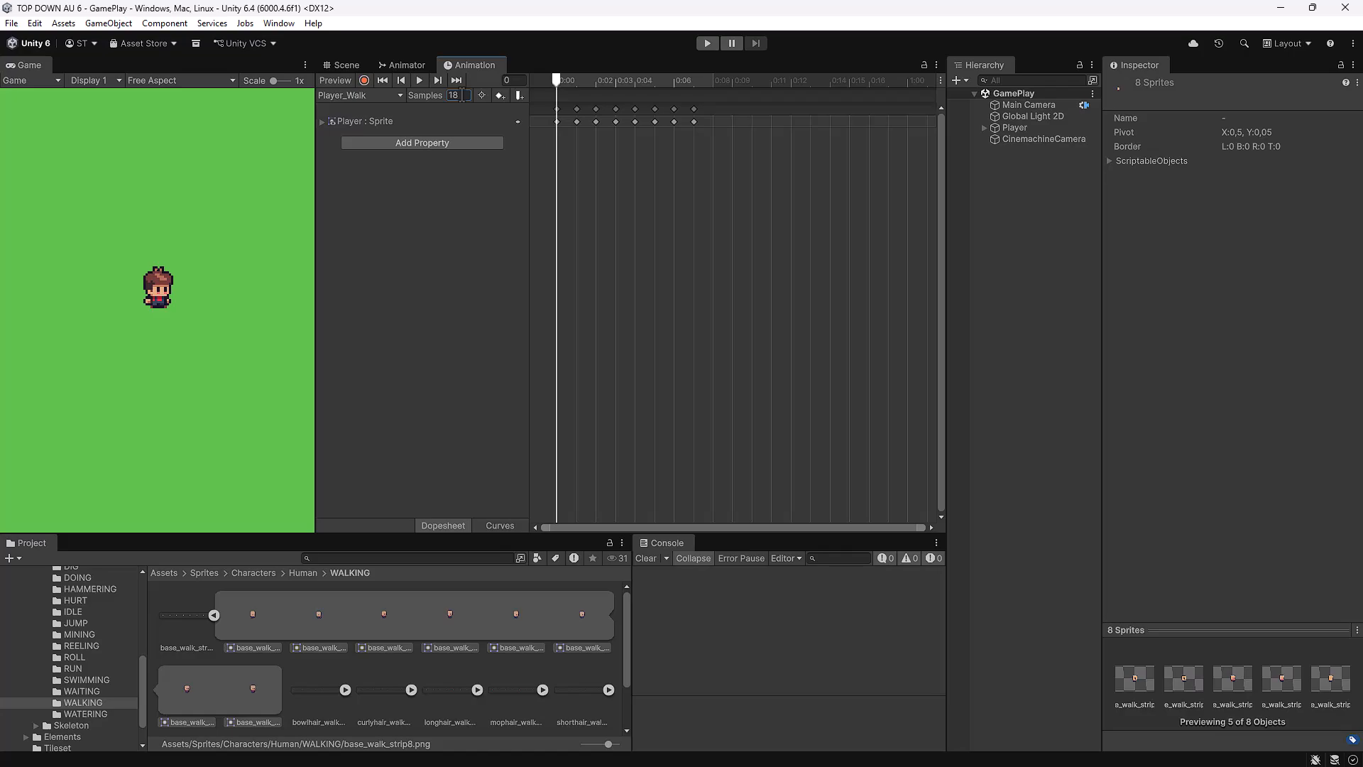
# Check the Player_Idle clip's samples and keyframes for comparison, and return to the Player_Walk clip.
pyautogui.click(392, 96)
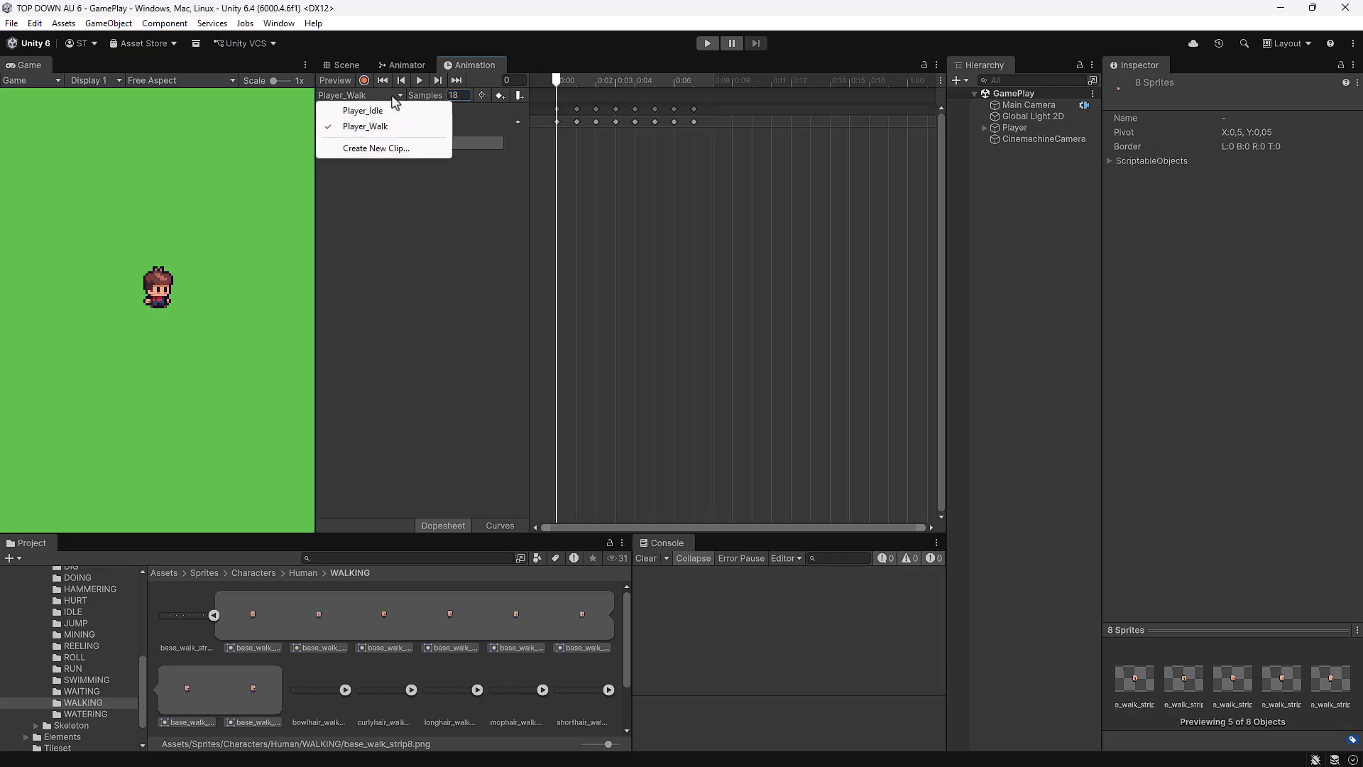
pyautogui.click(375, 112)
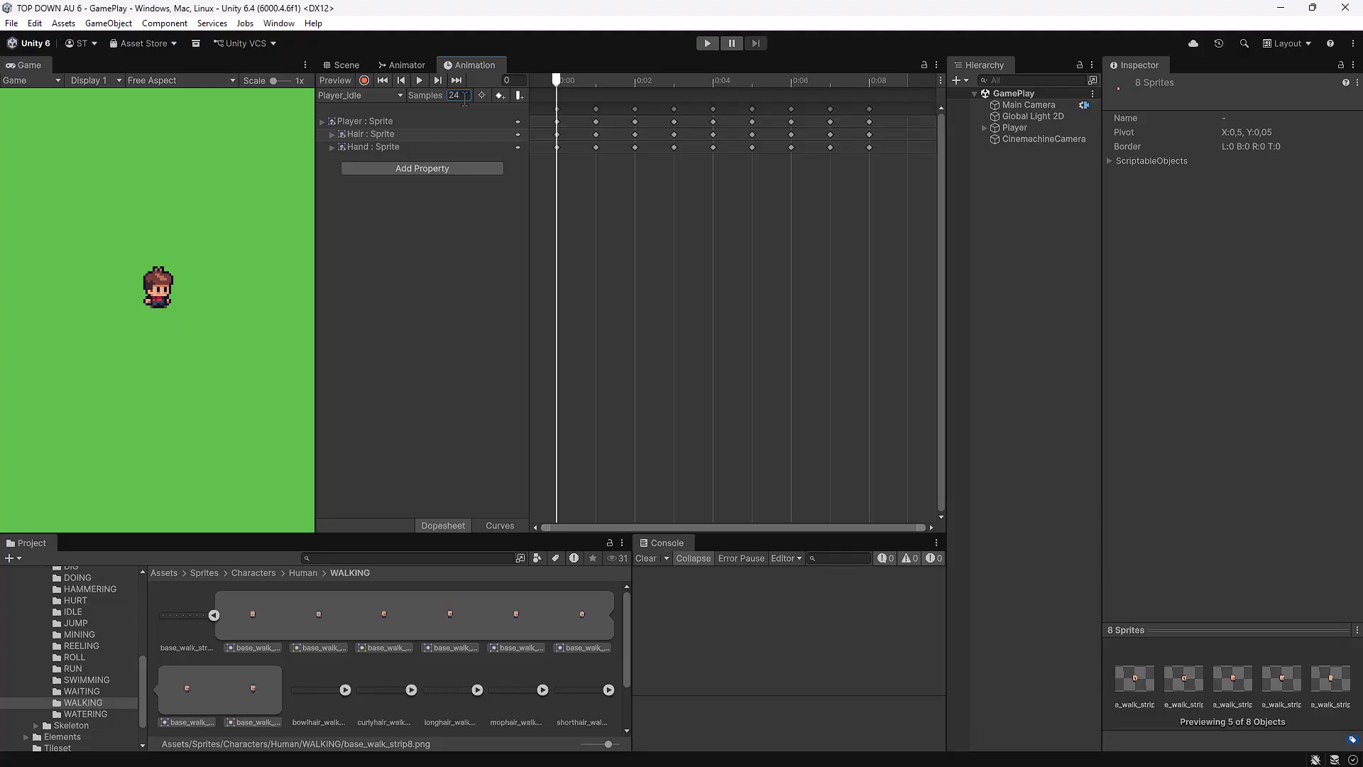
pyautogui.click(395, 97)
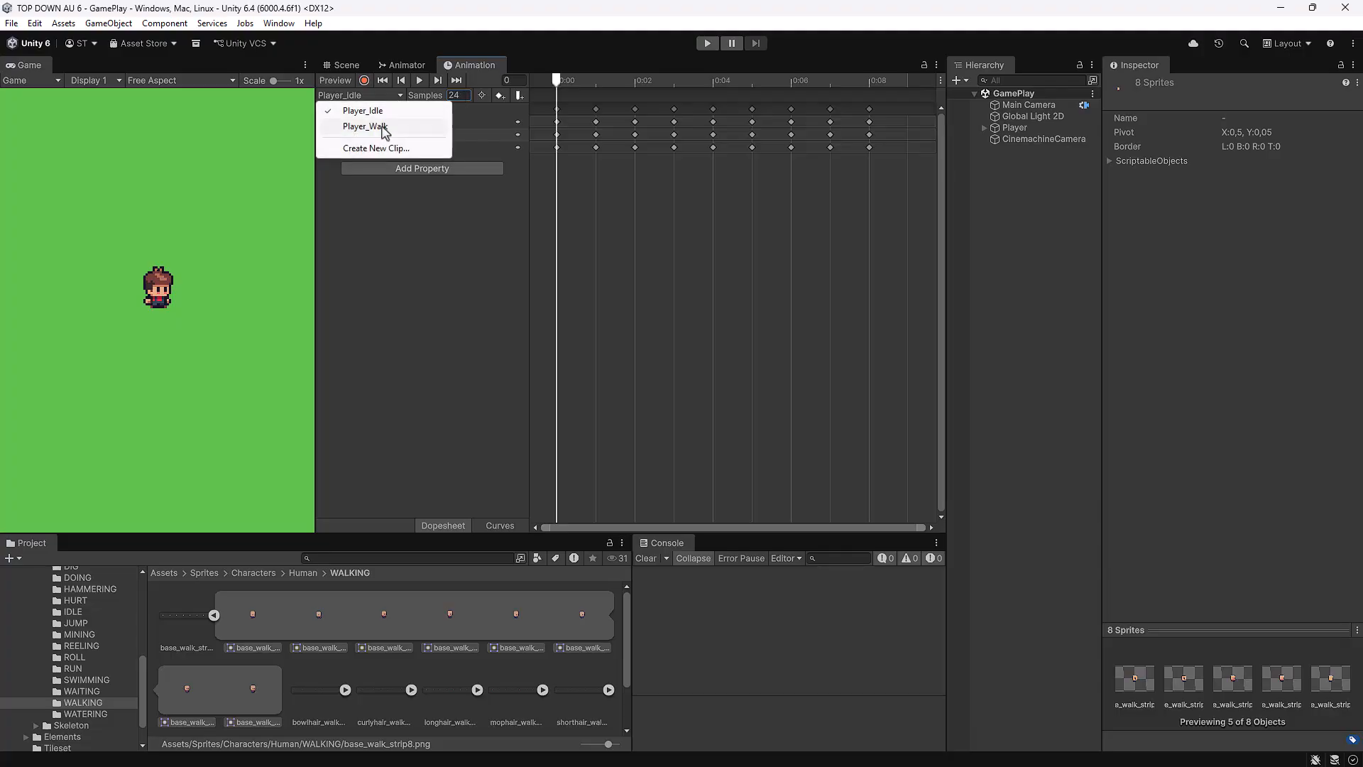
pyautogui.click(384, 129)
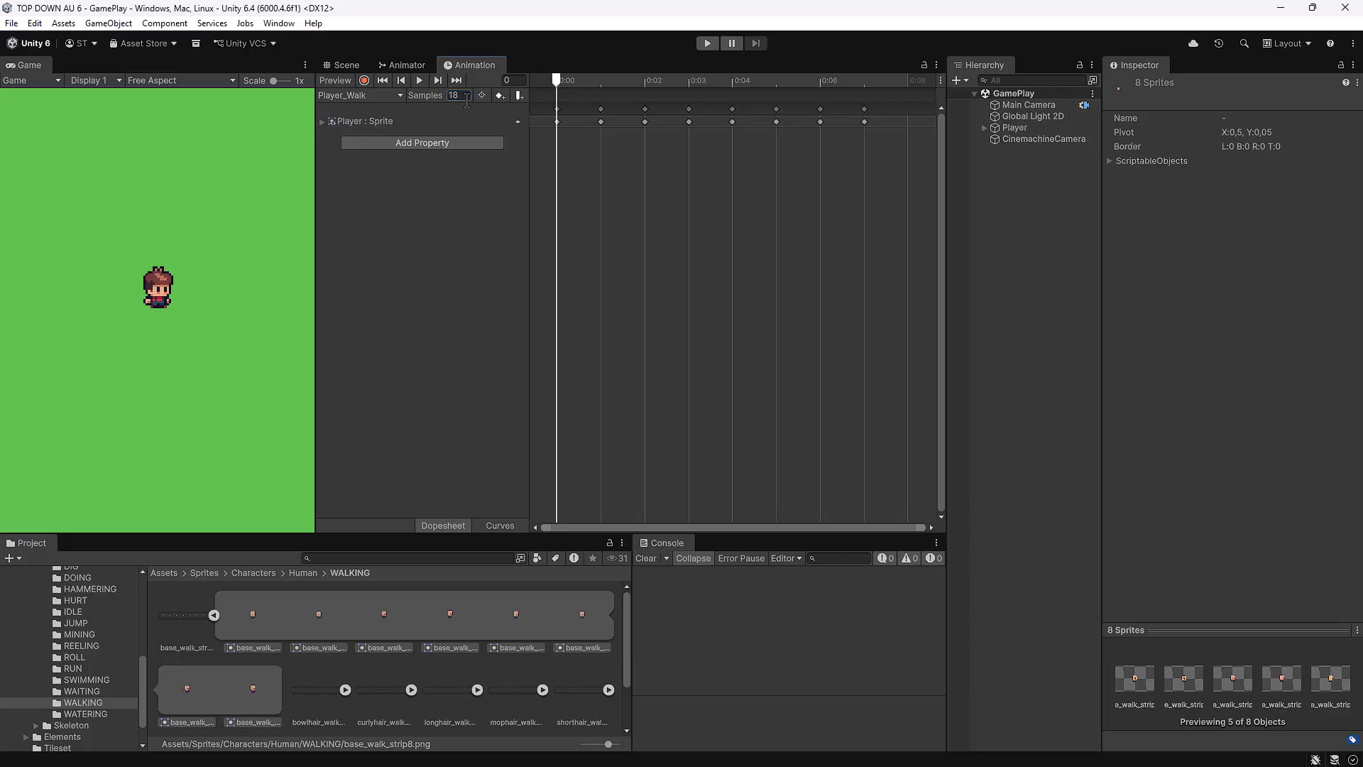
# Preview the Player_Walk animation, stop the playback and return the playhead to frame 0.
pyautogui.click(418, 80)
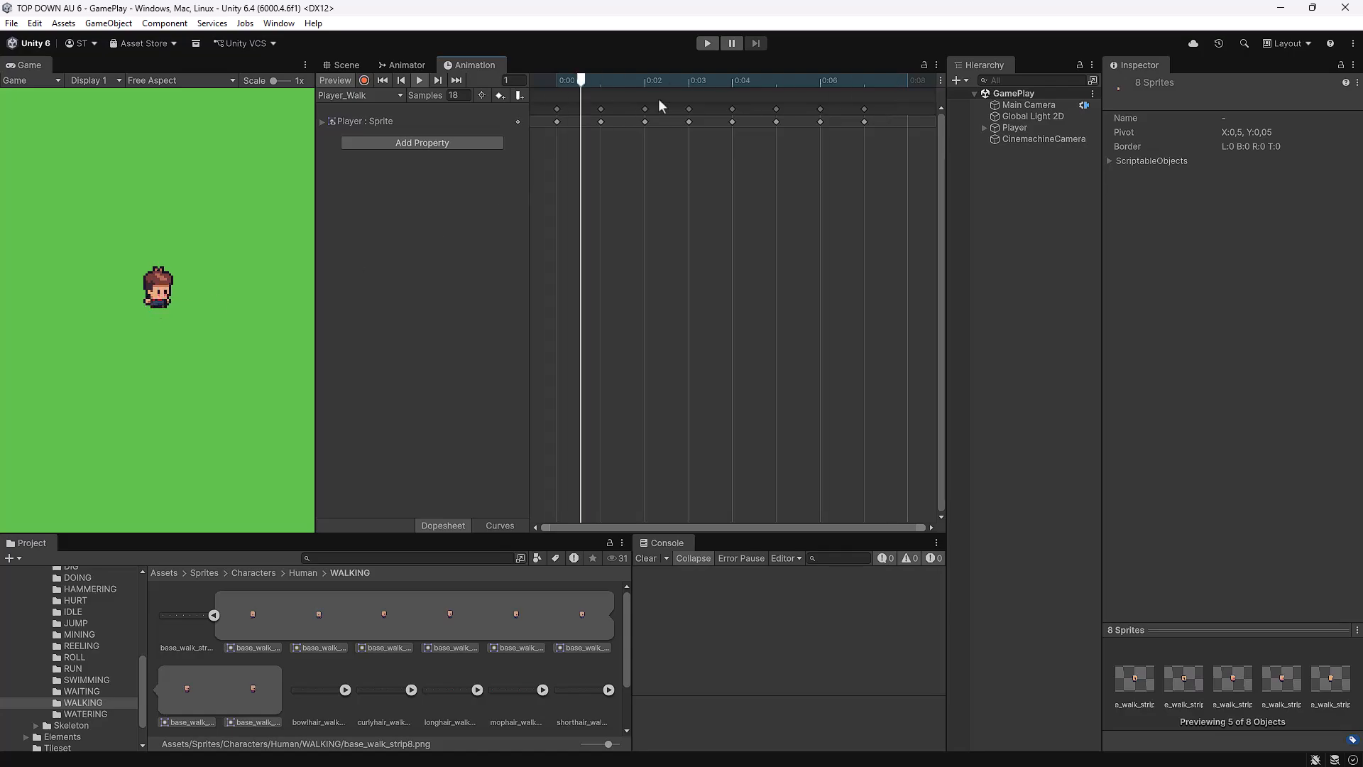
pyautogui.click(419, 79)
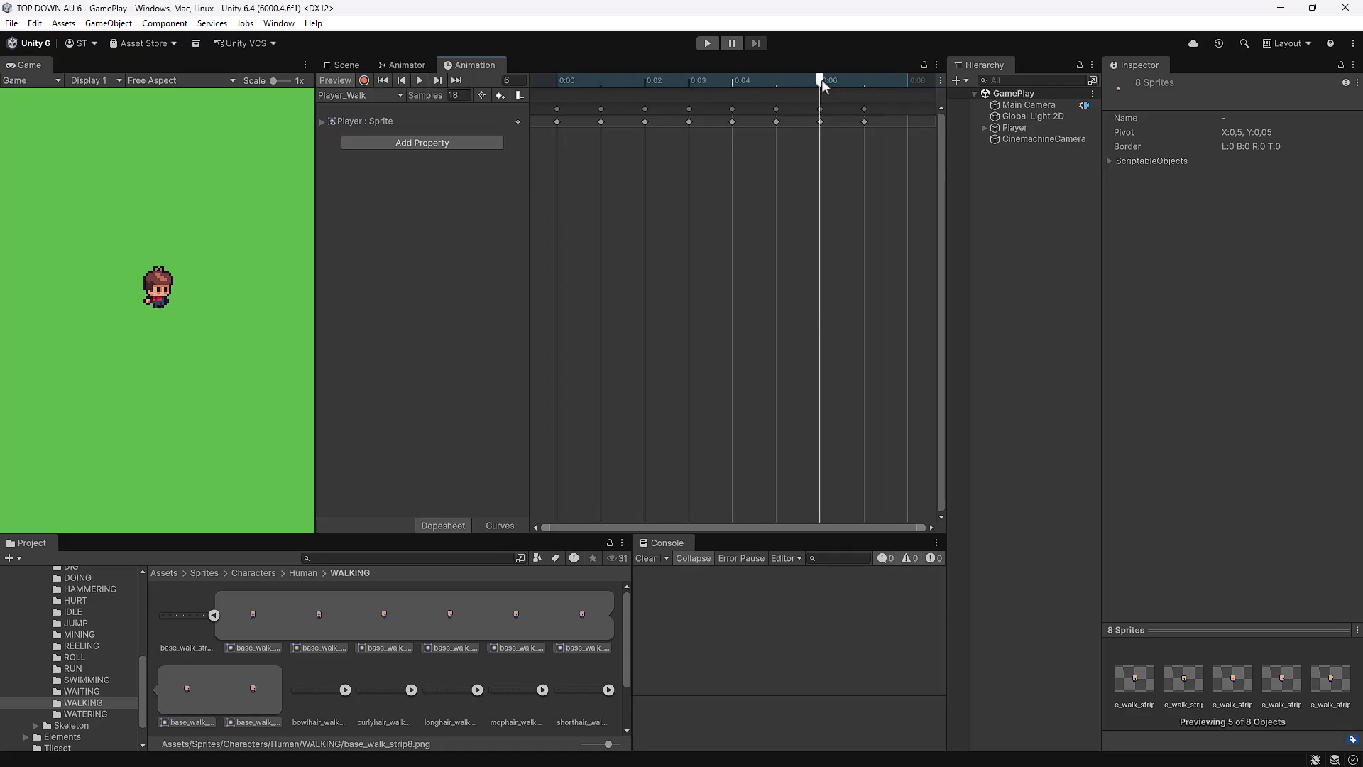
pyautogui.moveTo(820, 80); pyautogui.dragTo(560, 81)
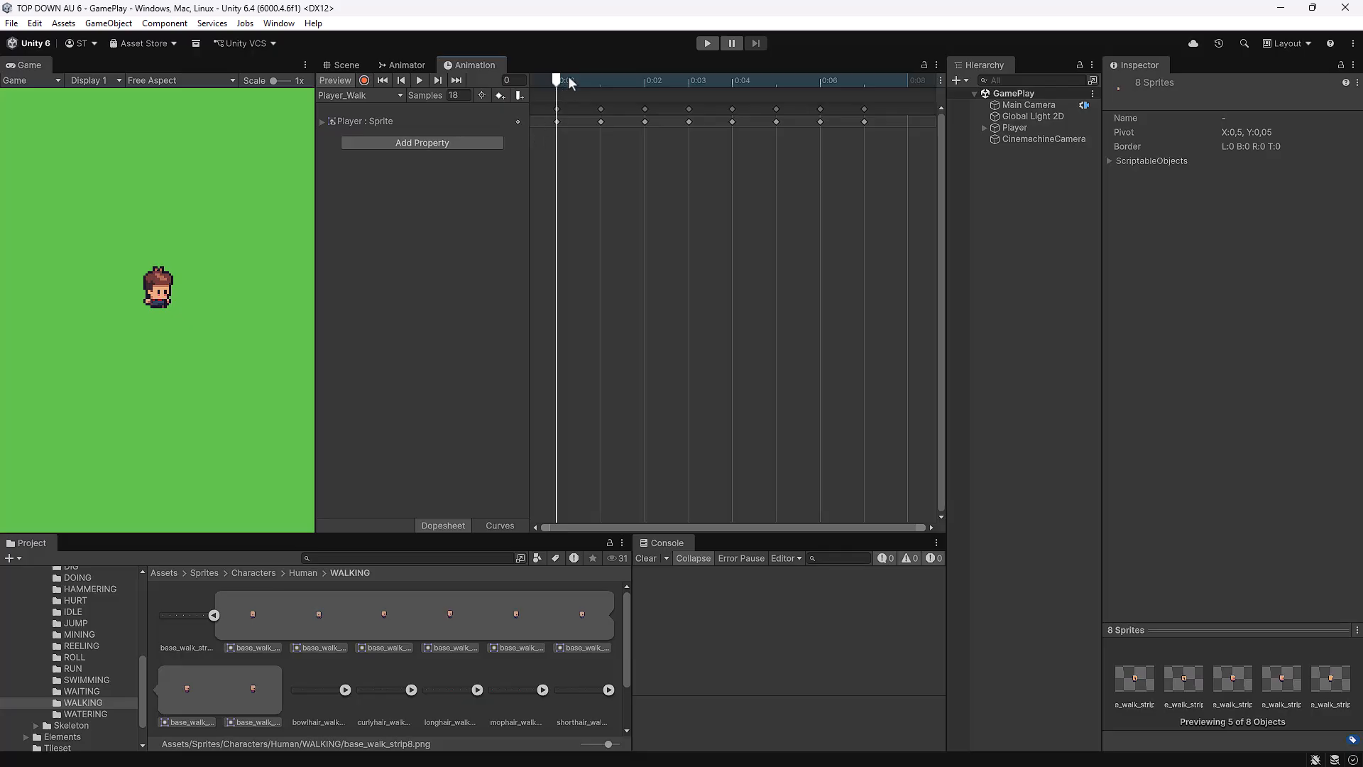
# Expand the Player sprite track and examine its frame thumbnails at a closer timeline zoom.
pyautogui.click(322, 122)
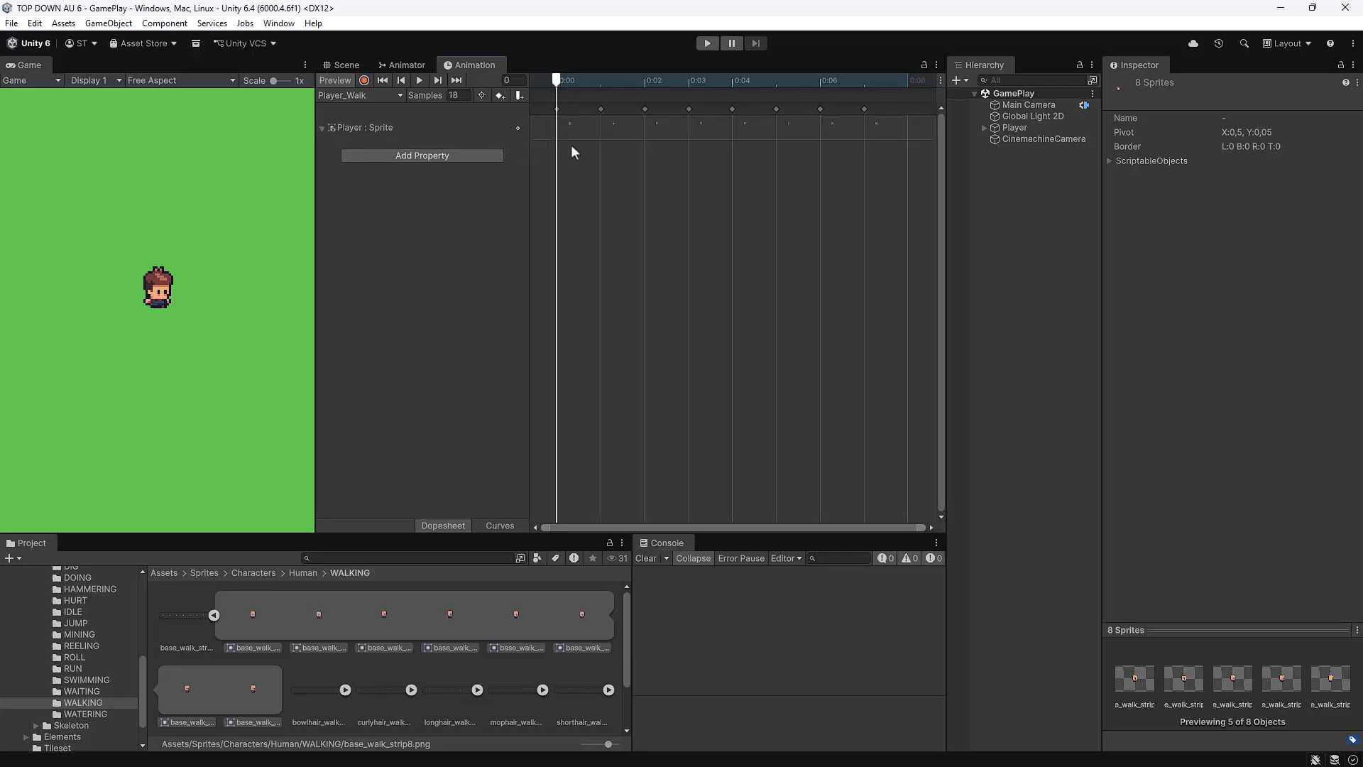
pyautogui.scroll(4, 572, 147)
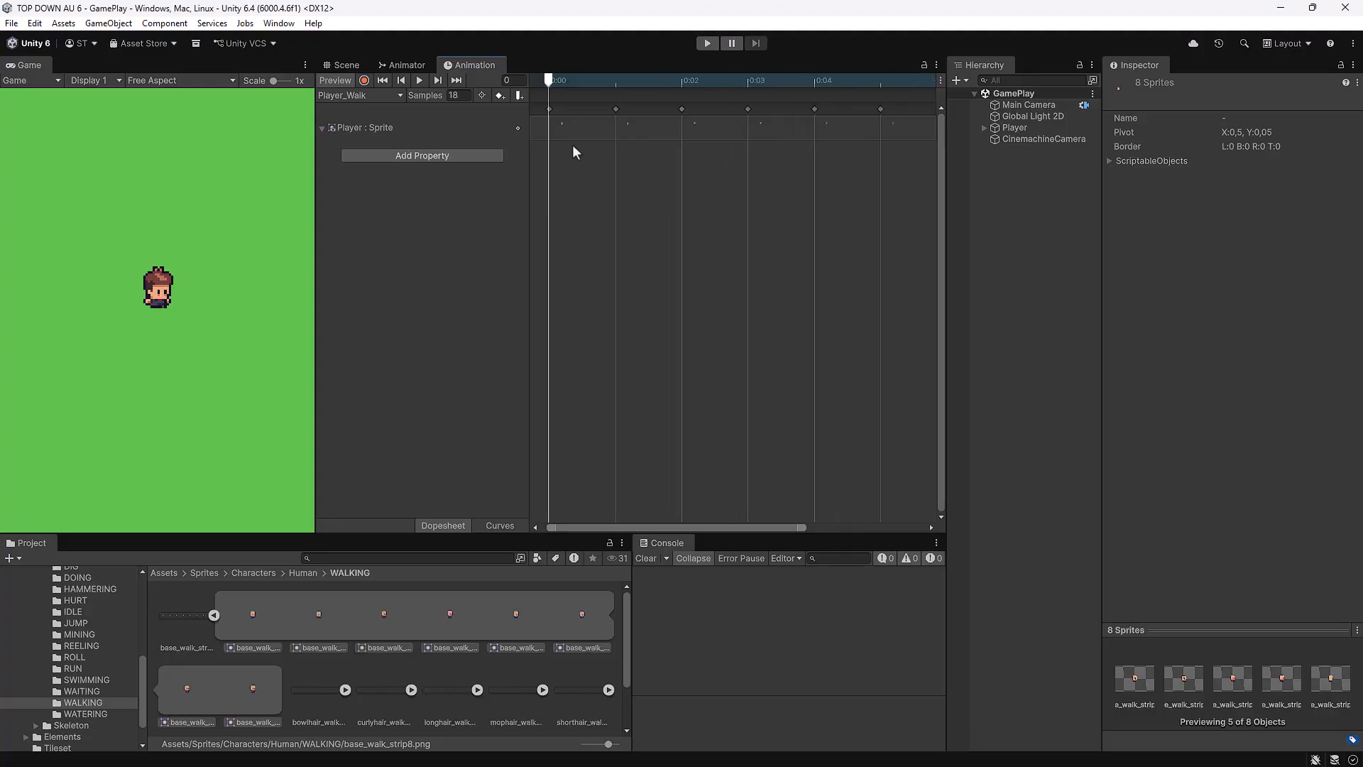
pyautogui.scroll(1, 574, 151)
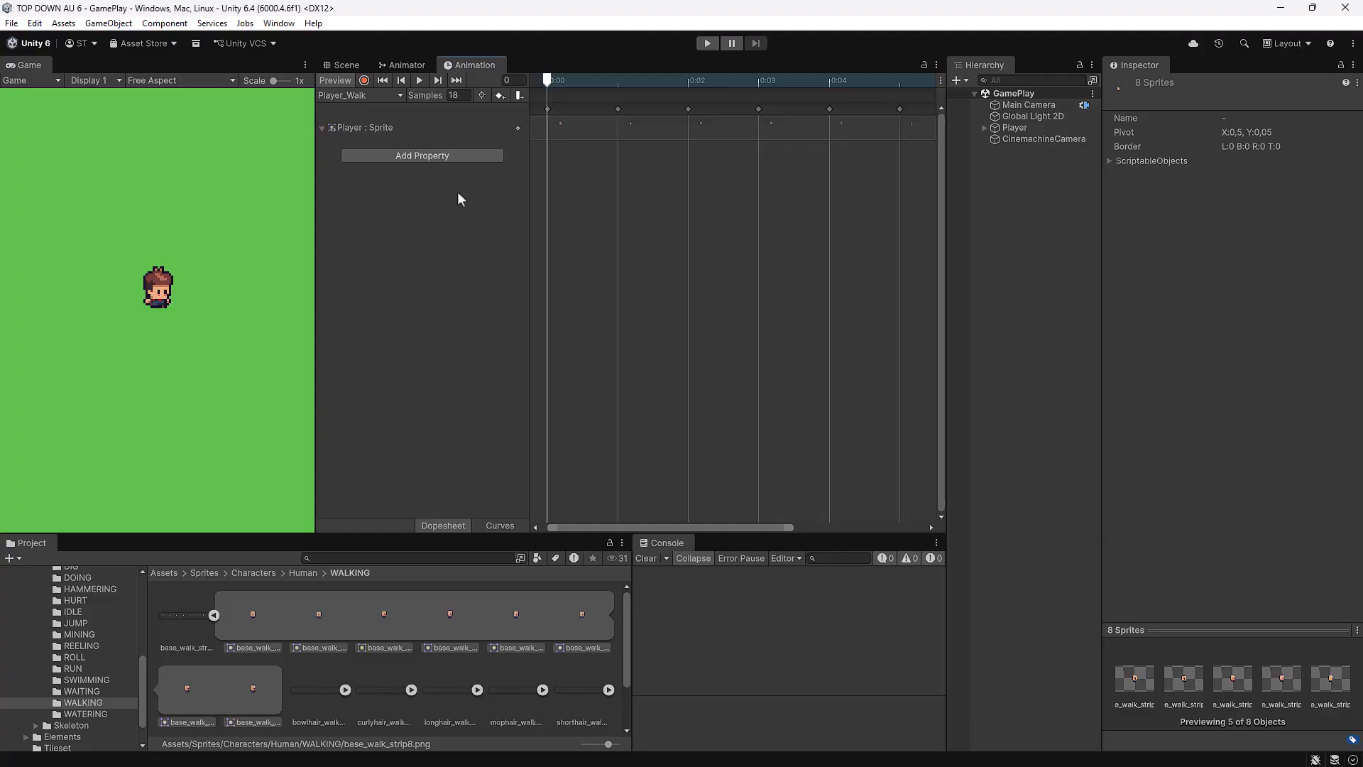
# Add the Hair object's Sprite Renderer Sprite property to the Player_Walk clip.
pyautogui.click(454, 155)
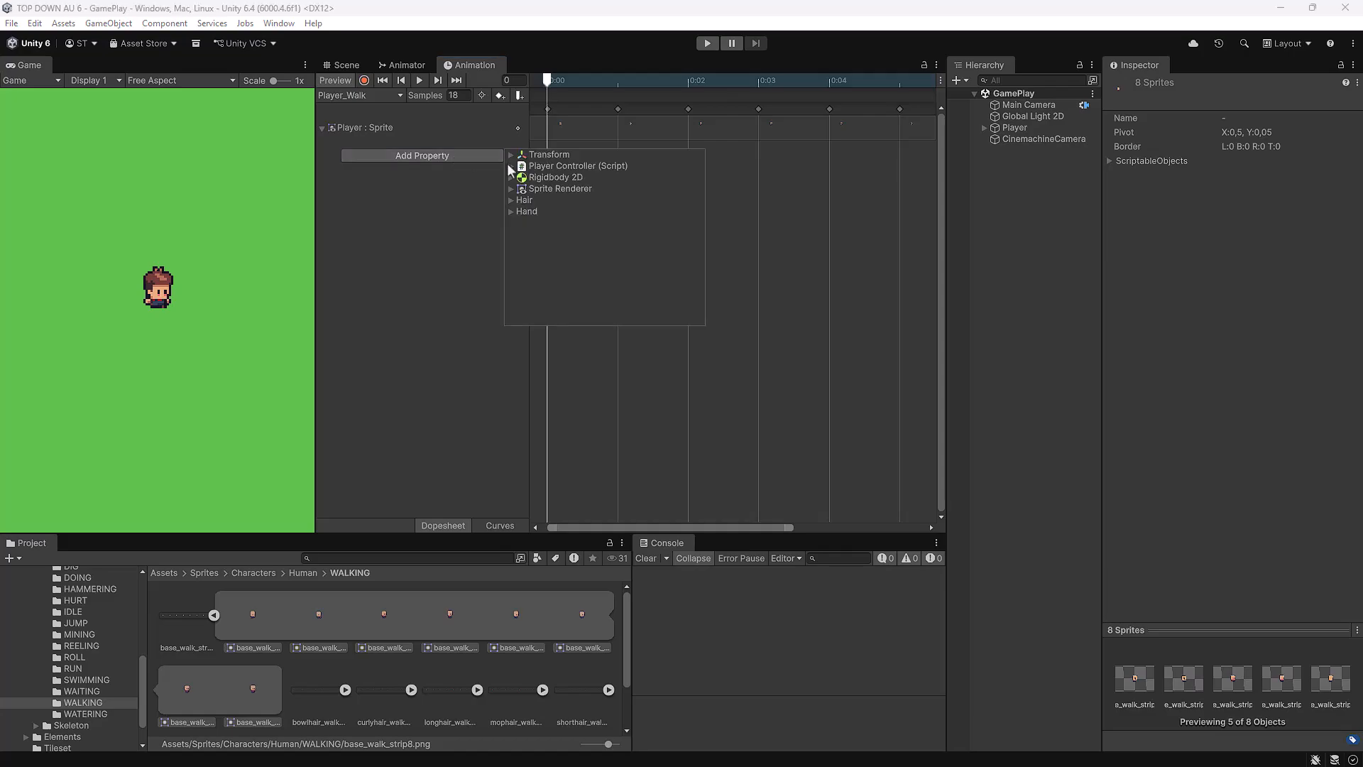
pyautogui.click(510, 202)
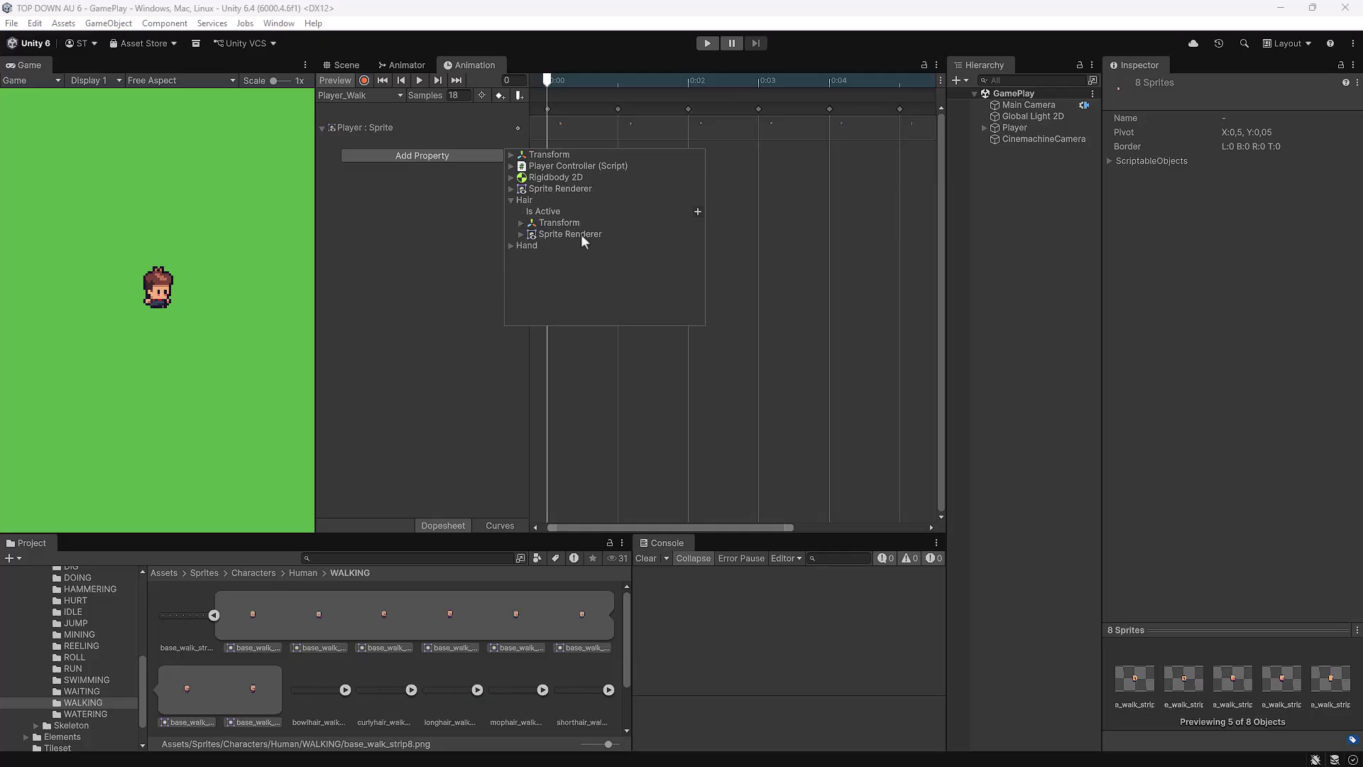
pyautogui.click(521, 235)
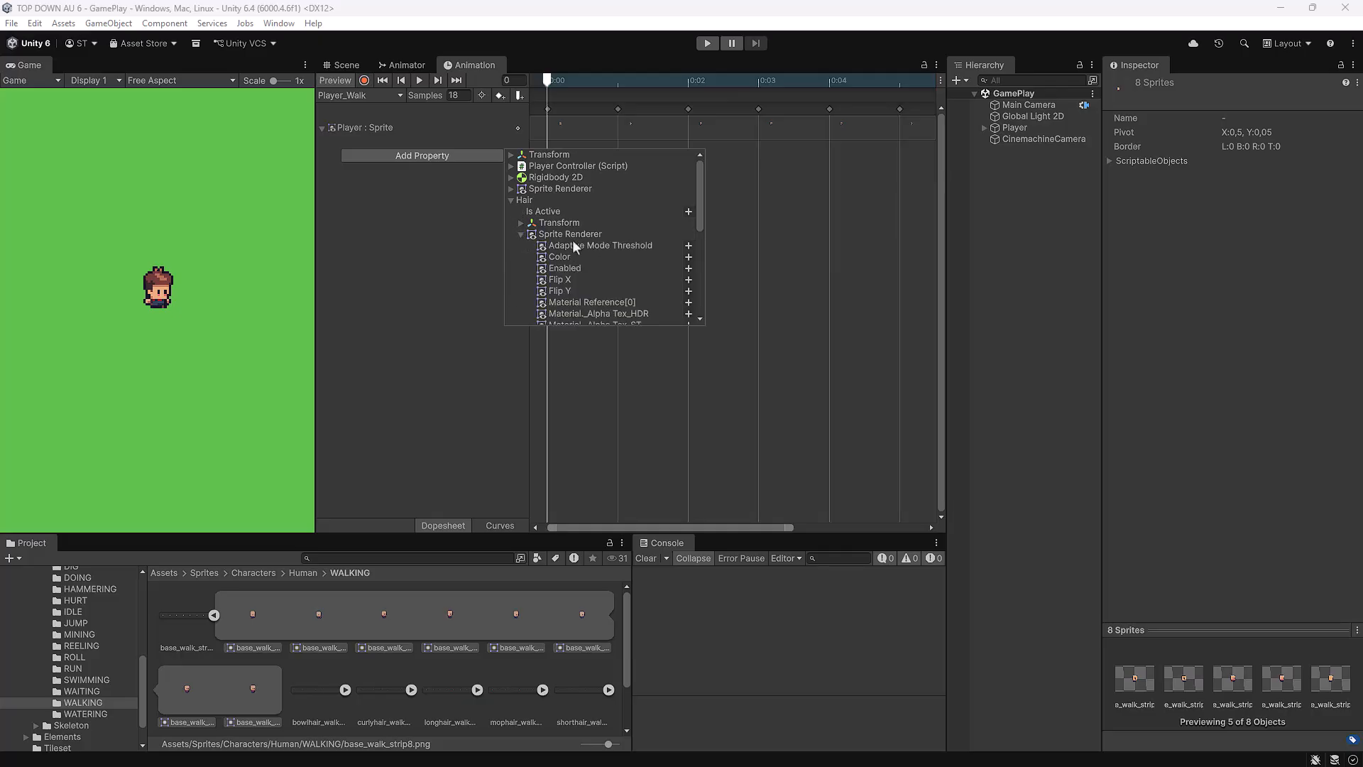
pyautogui.moveTo(697, 218); pyautogui.dragTo(688, 305)
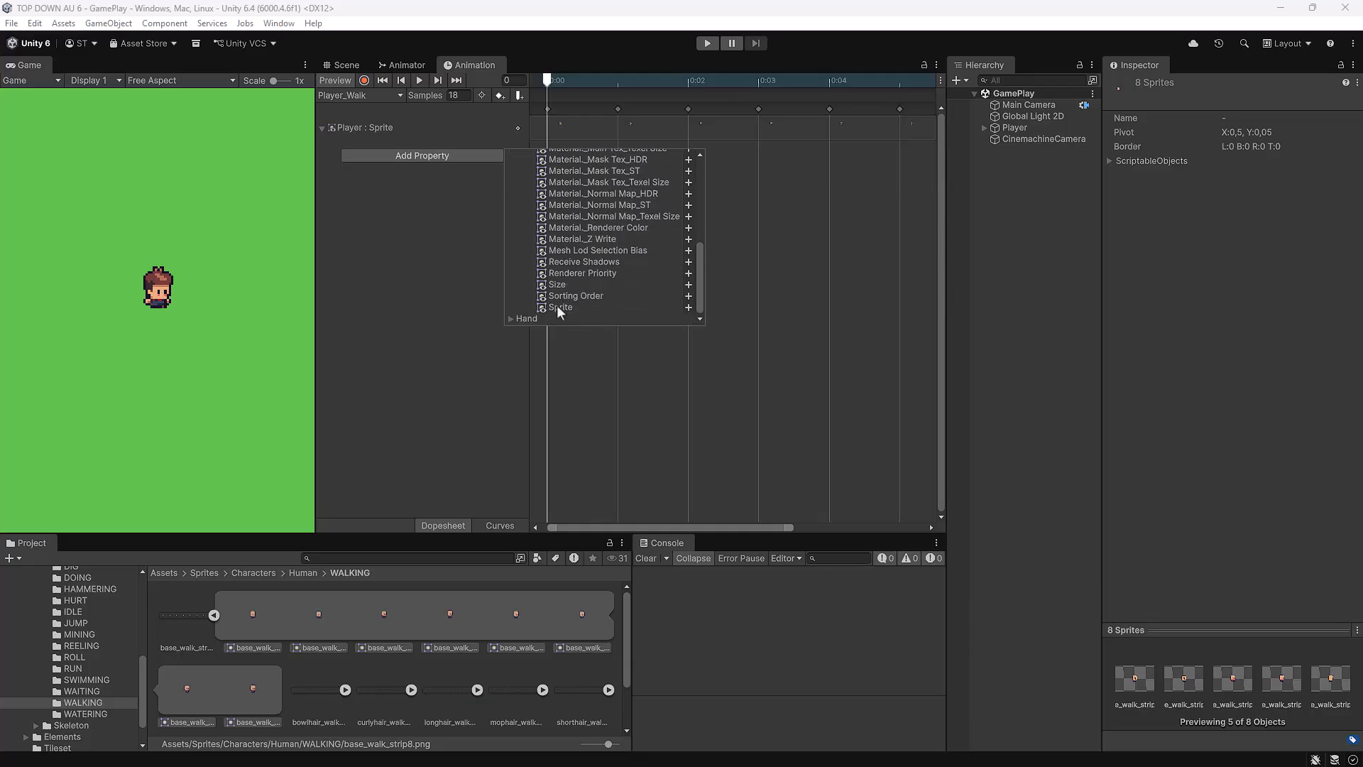
pyautogui.click(591, 308)
pyautogui.click(686, 307)
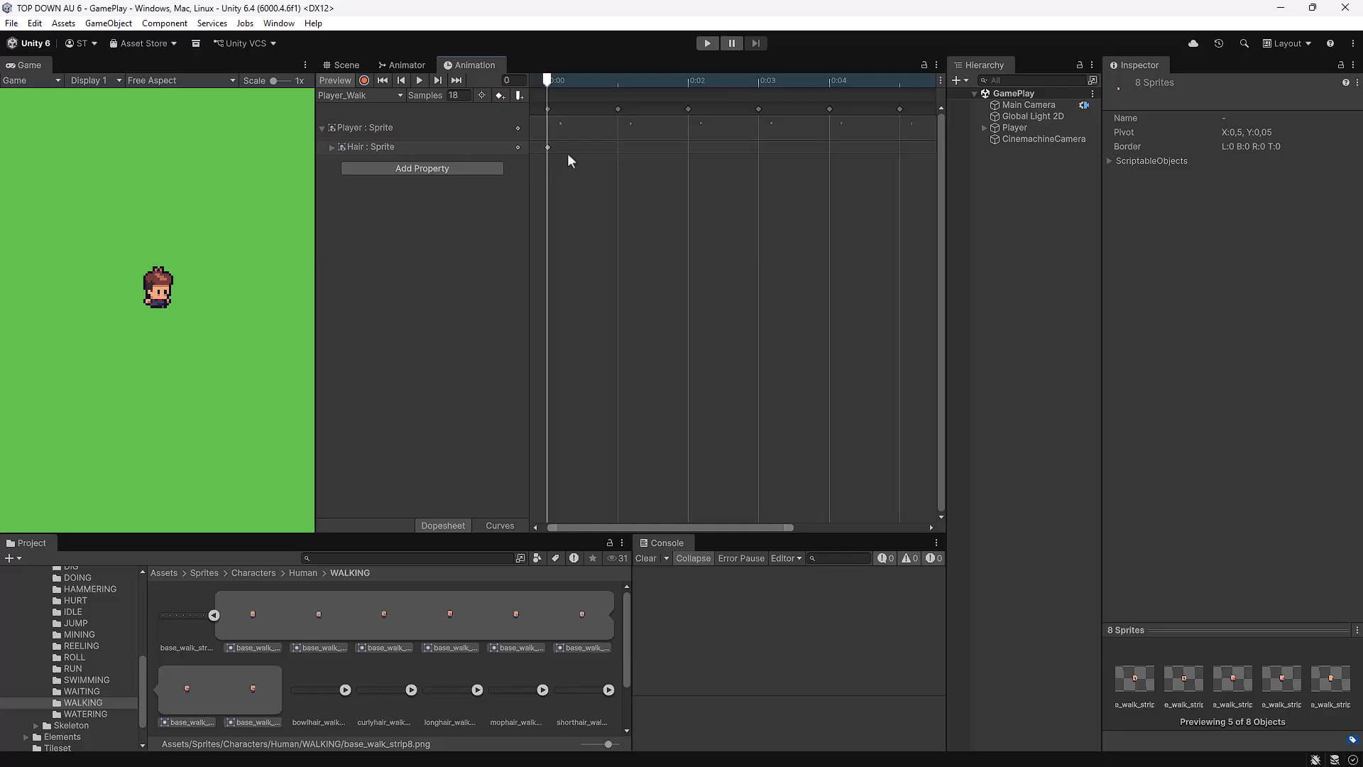
# Place all eight sprites of bowlhair_walk_strip8 on the Hair sprite track, starting at frame 0.
pyautogui.click(215, 616)
pyautogui.click(249, 617)
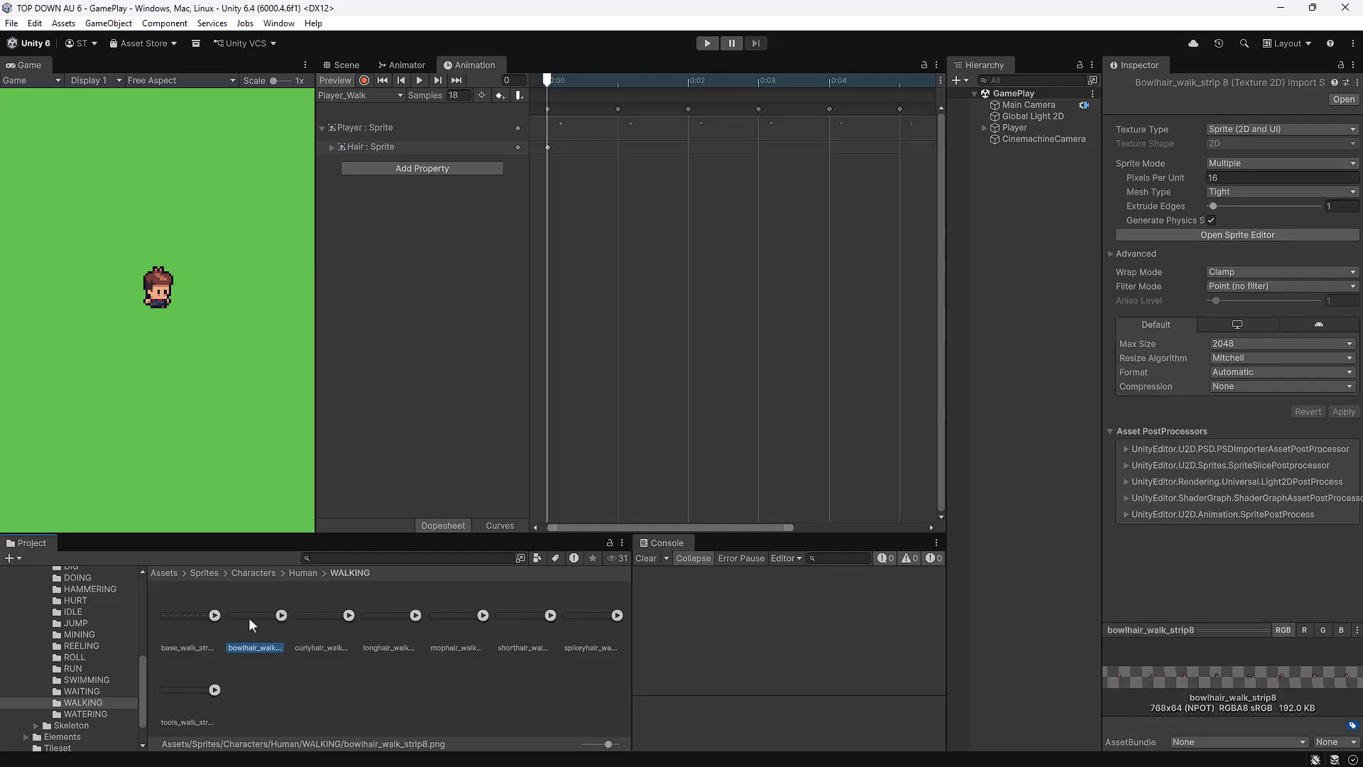
pyautogui.click(281, 616)
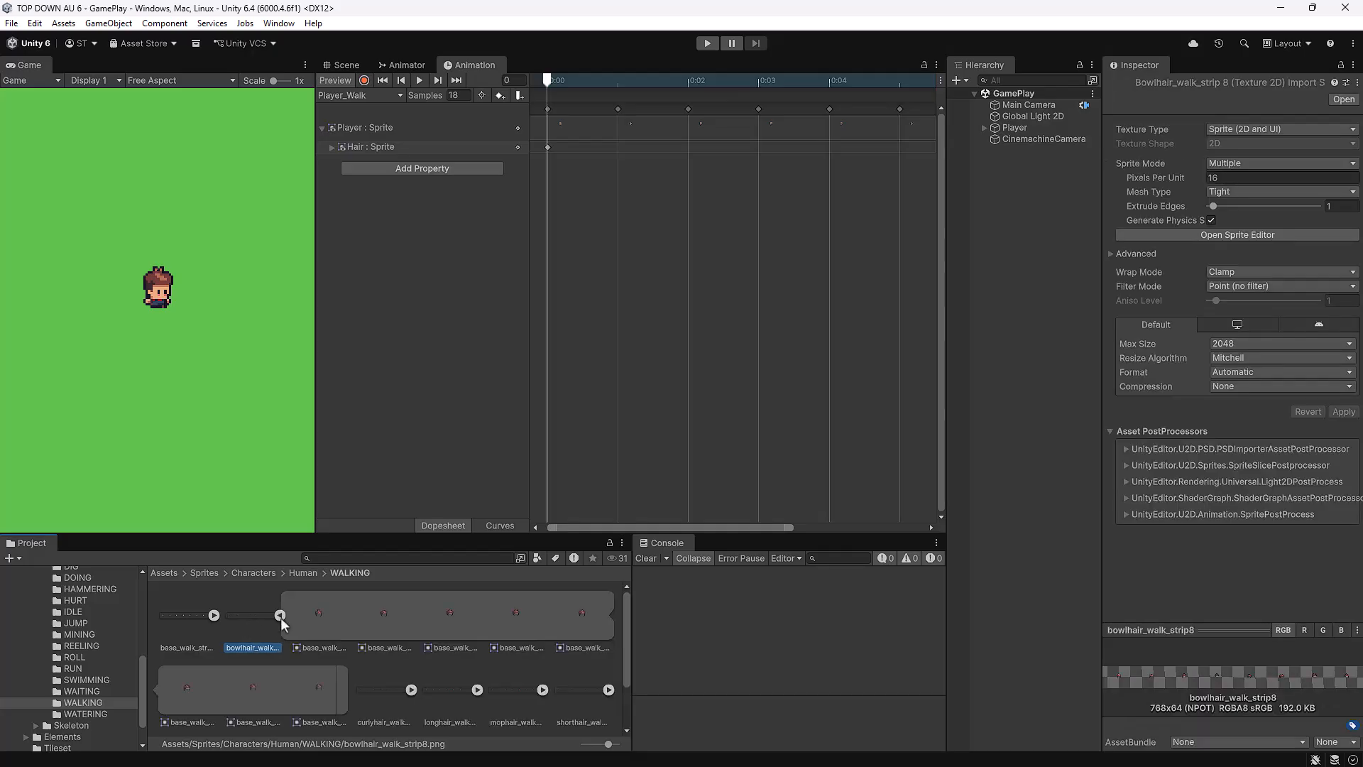
pyautogui.click(319, 617)
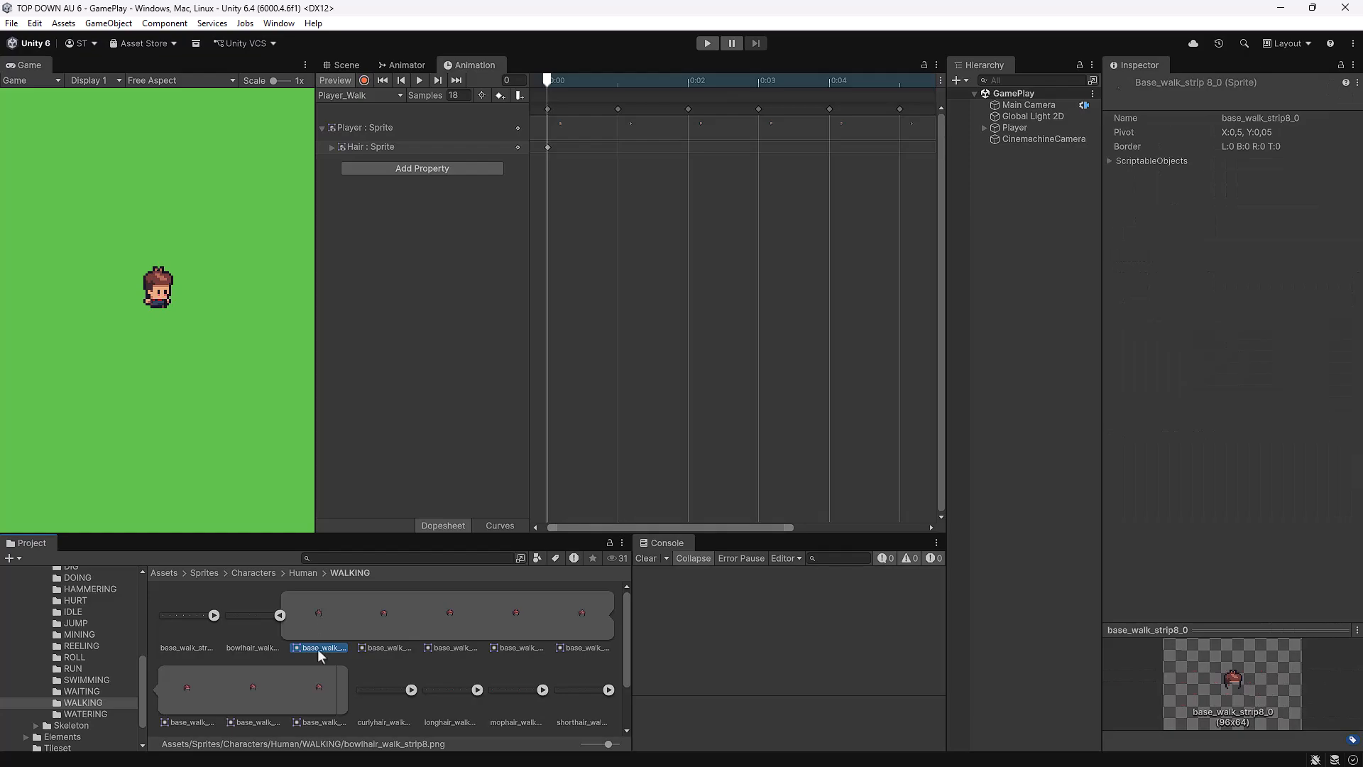
pyautogui.keyDown('shift'); pyautogui.click(324, 691); pyautogui.keyUp('shift')
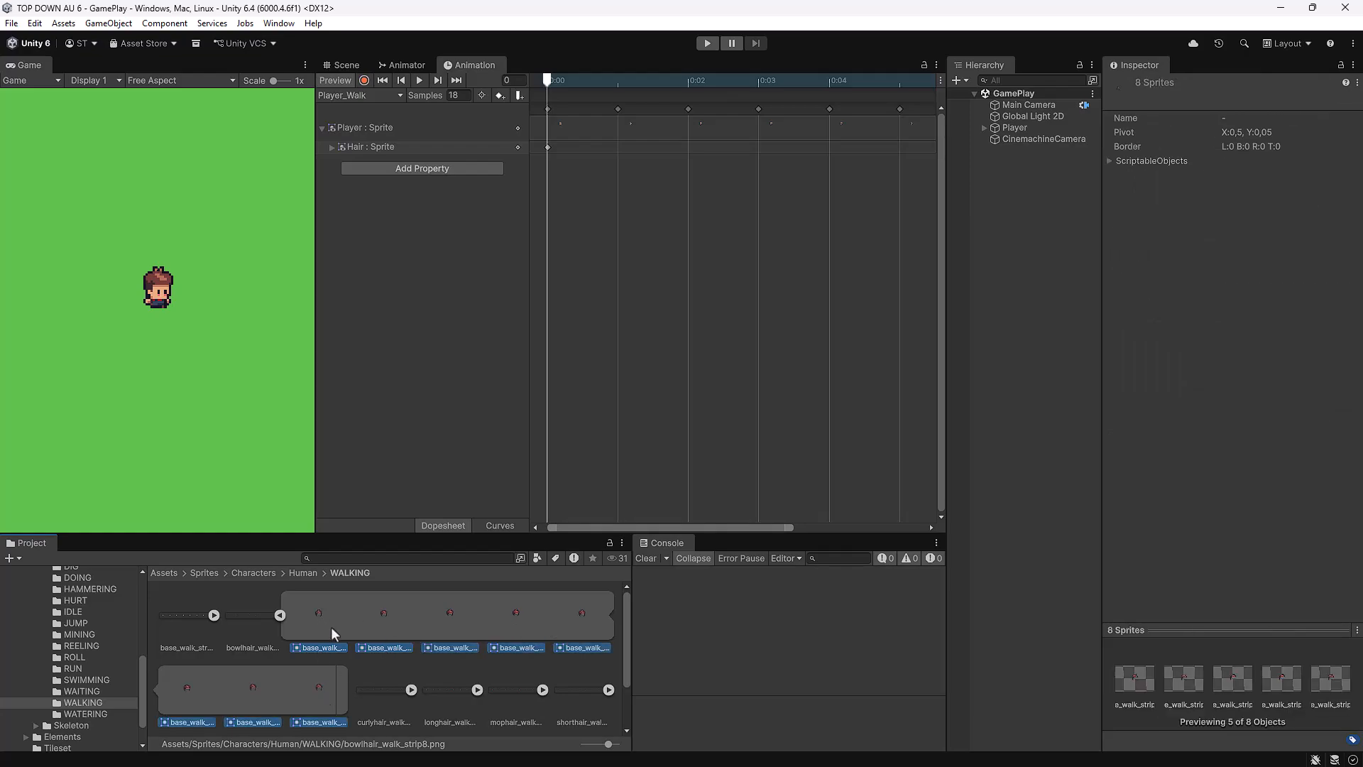
pyautogui.moveTo(316, 617); pyautogui.dragTo(551, 148)
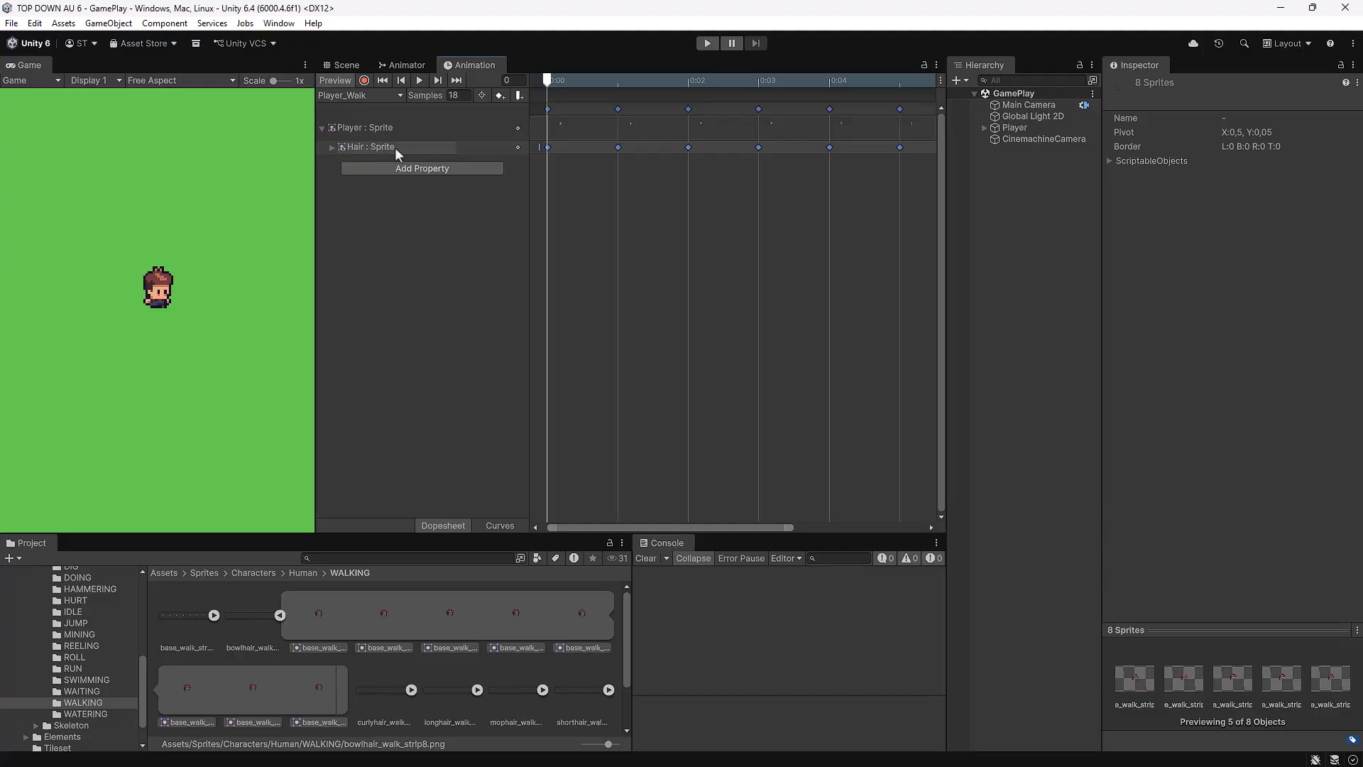
# Add the Hand object's Sprite Renderer Sprite property to the Player_Walk clip.
pyautogui.click(462, 169)
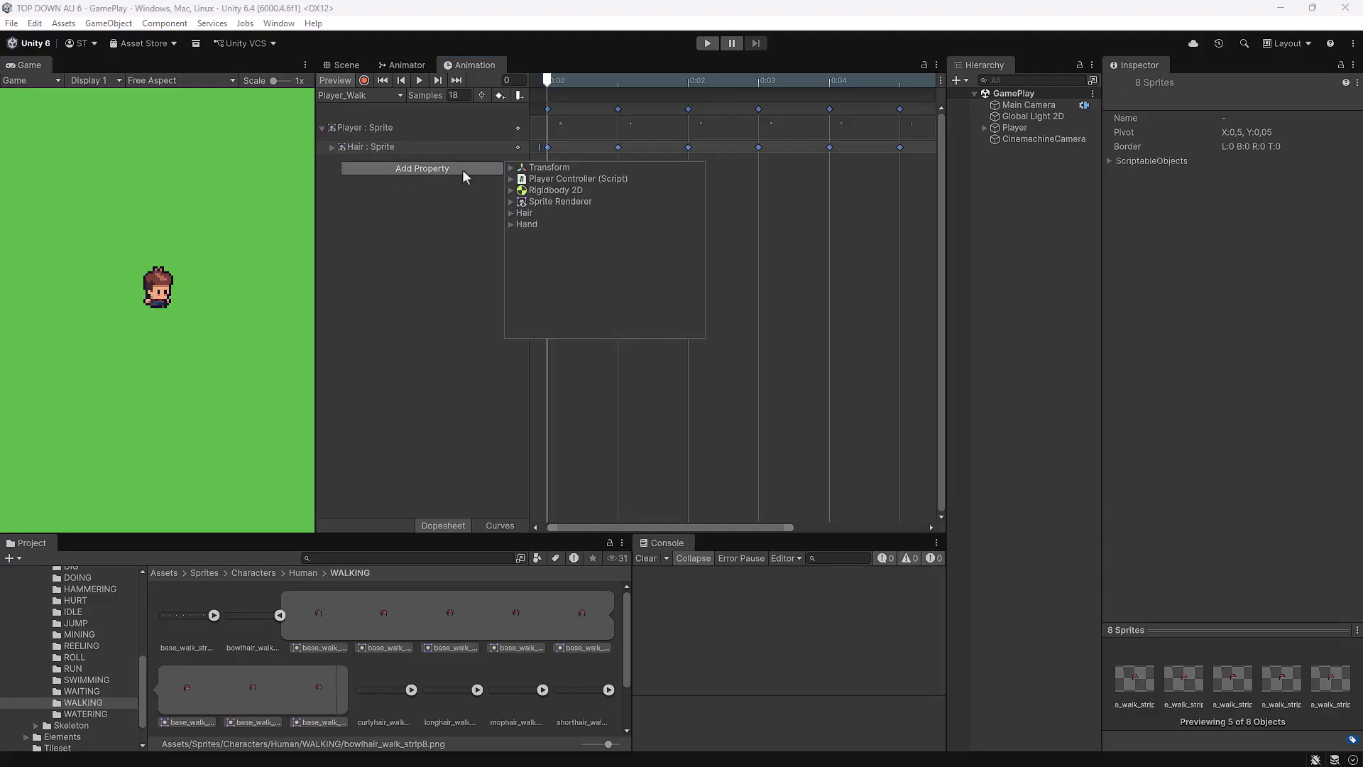
pyautogui.click(510, 224)
pyautogui.click(519, 258)
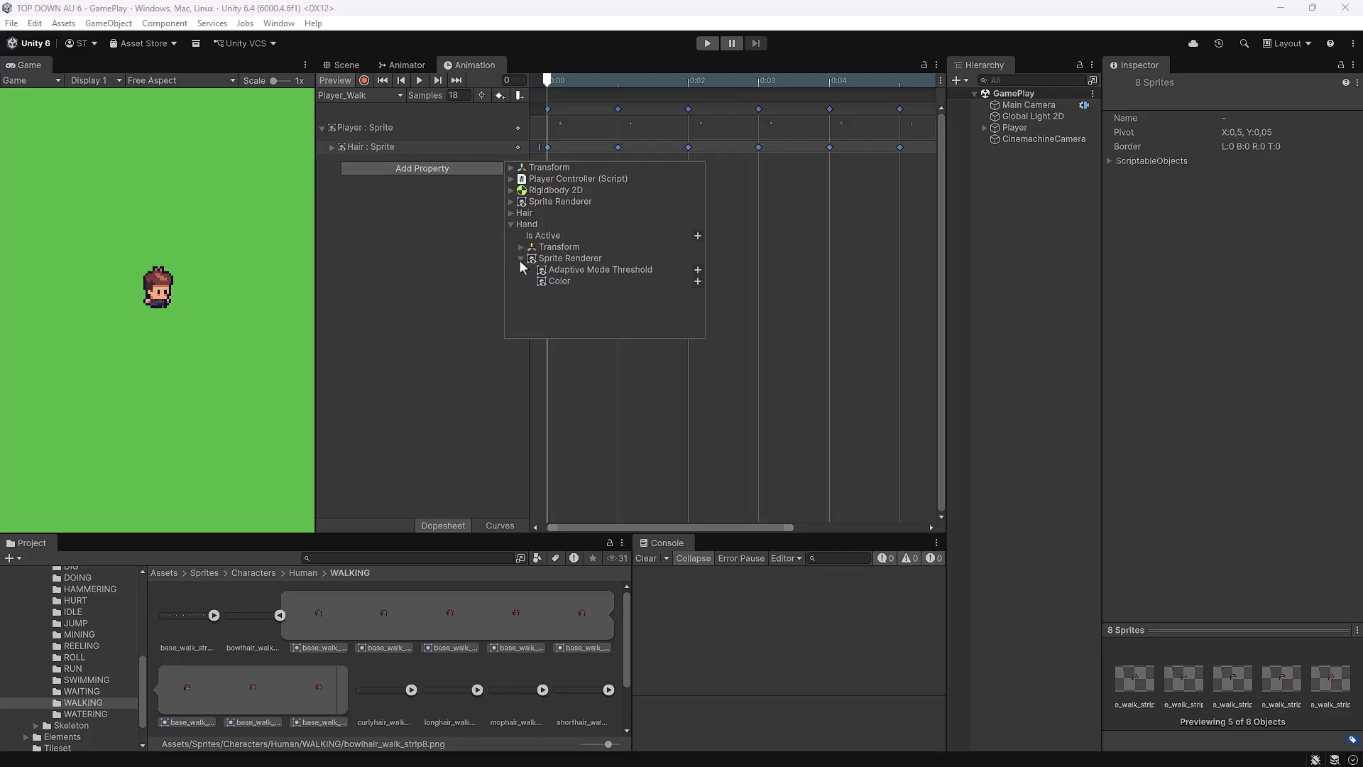
pyautogui.scroll(-8, 626, 281)
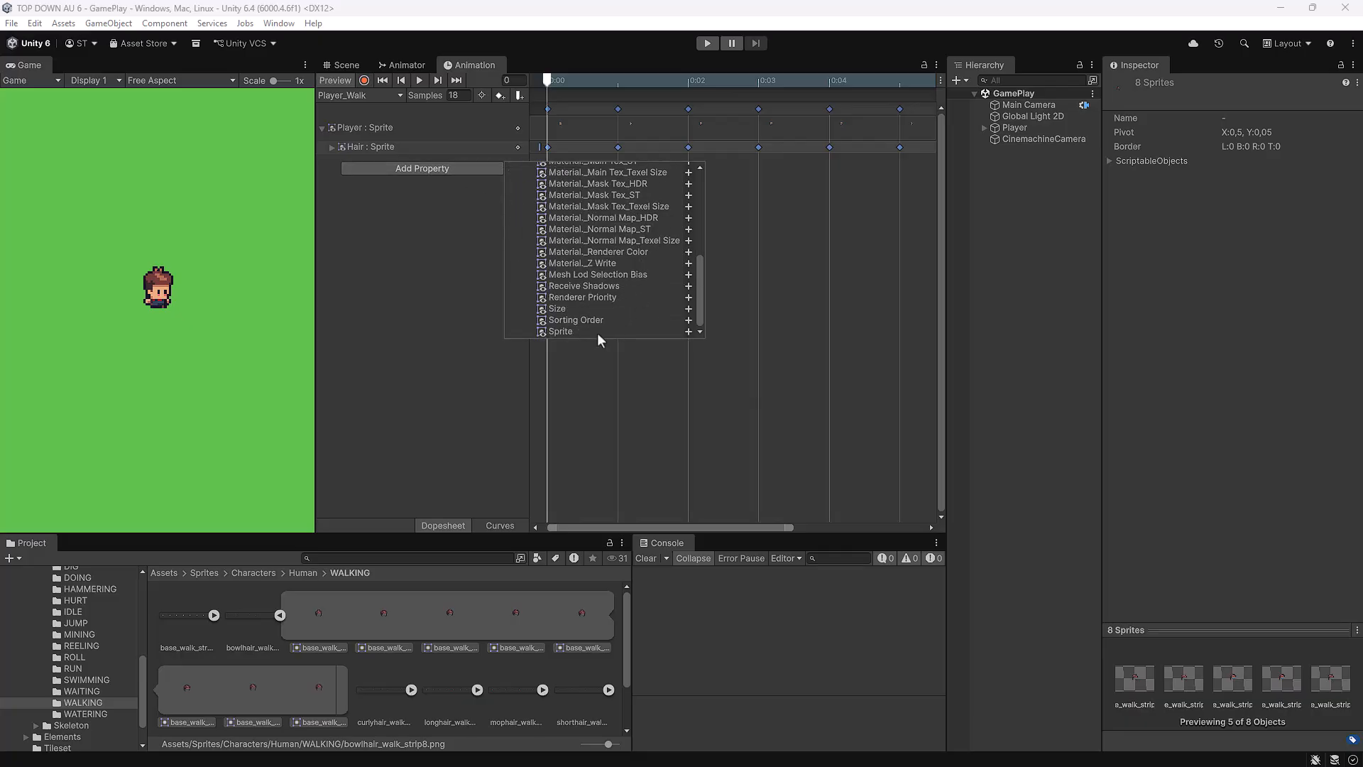
pyautogui.click(688, 331)
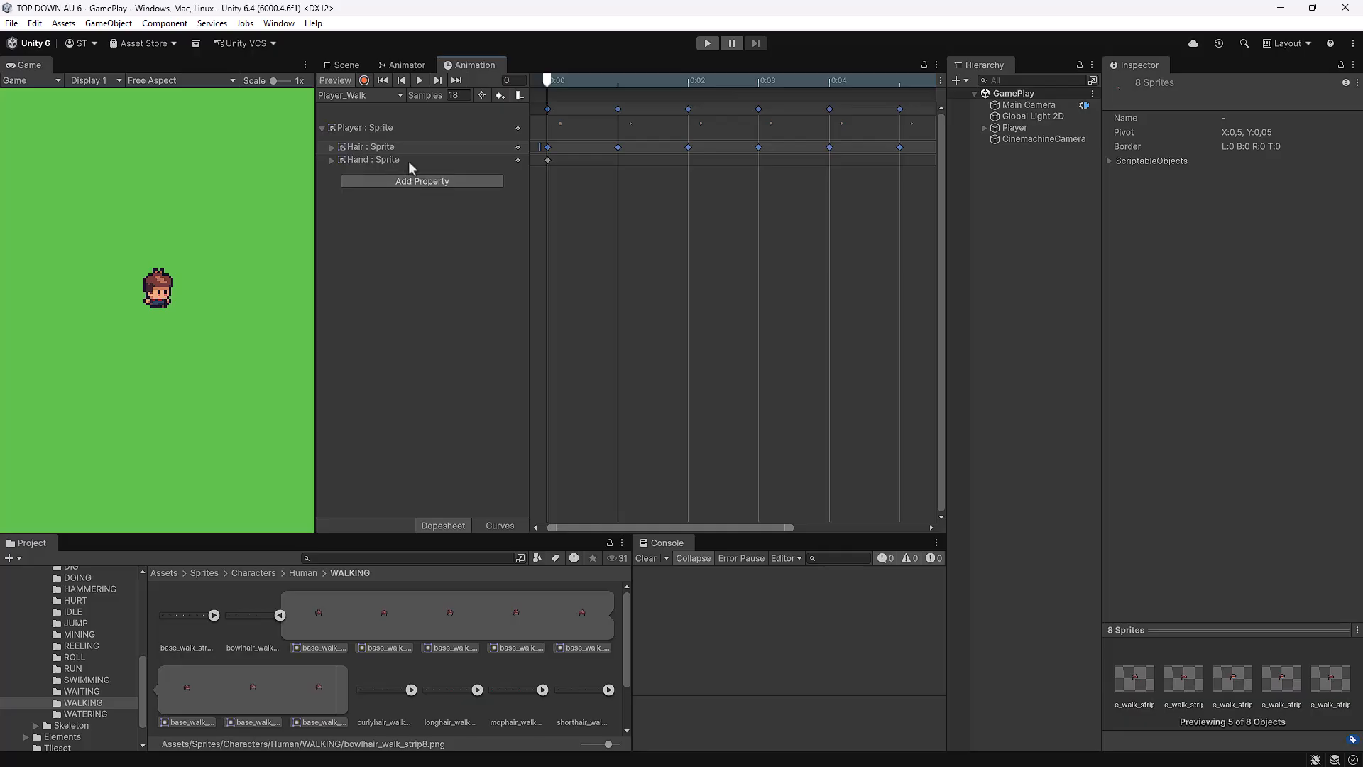
# Place all eight sprites of tools_walk_strip8 on the Hand sprite track, starting at frame 0.
pyautogui.click(280, 616)
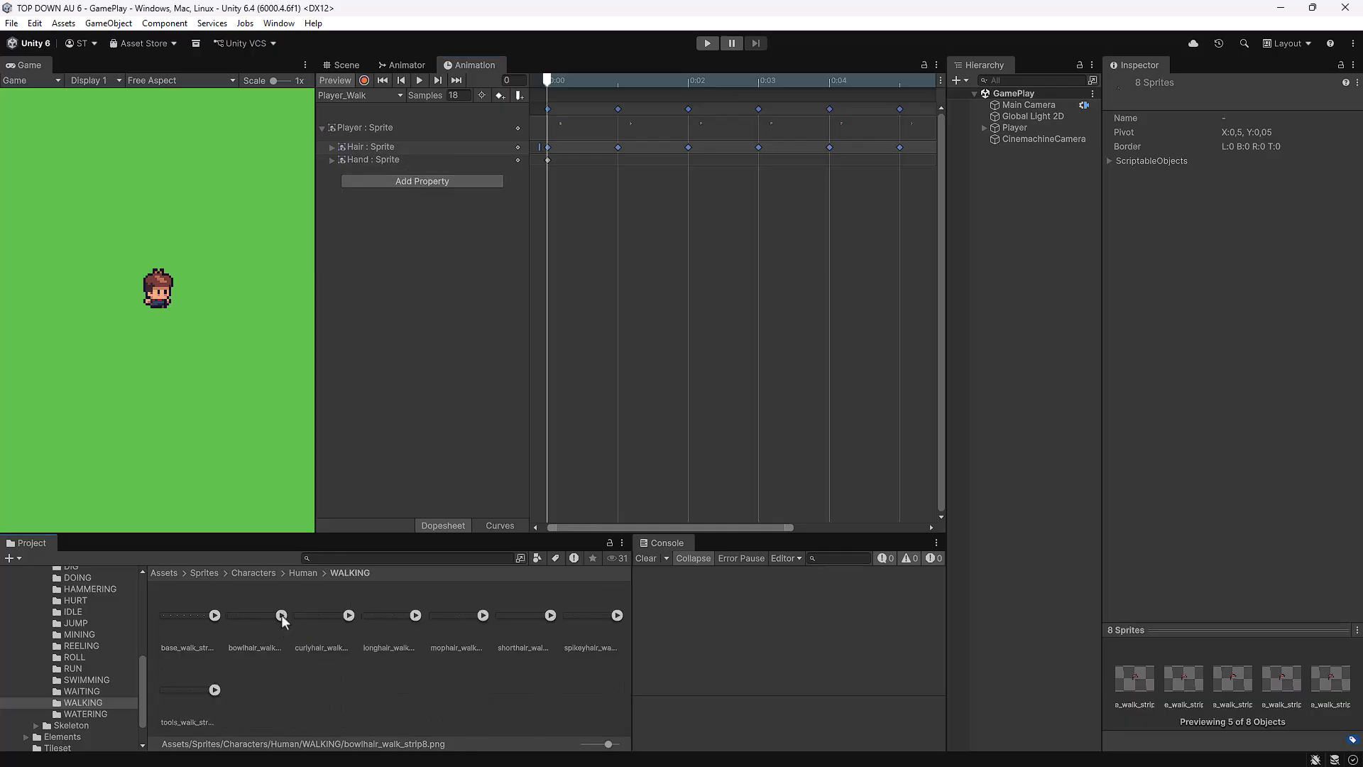
pyautogui.click(178, 699)
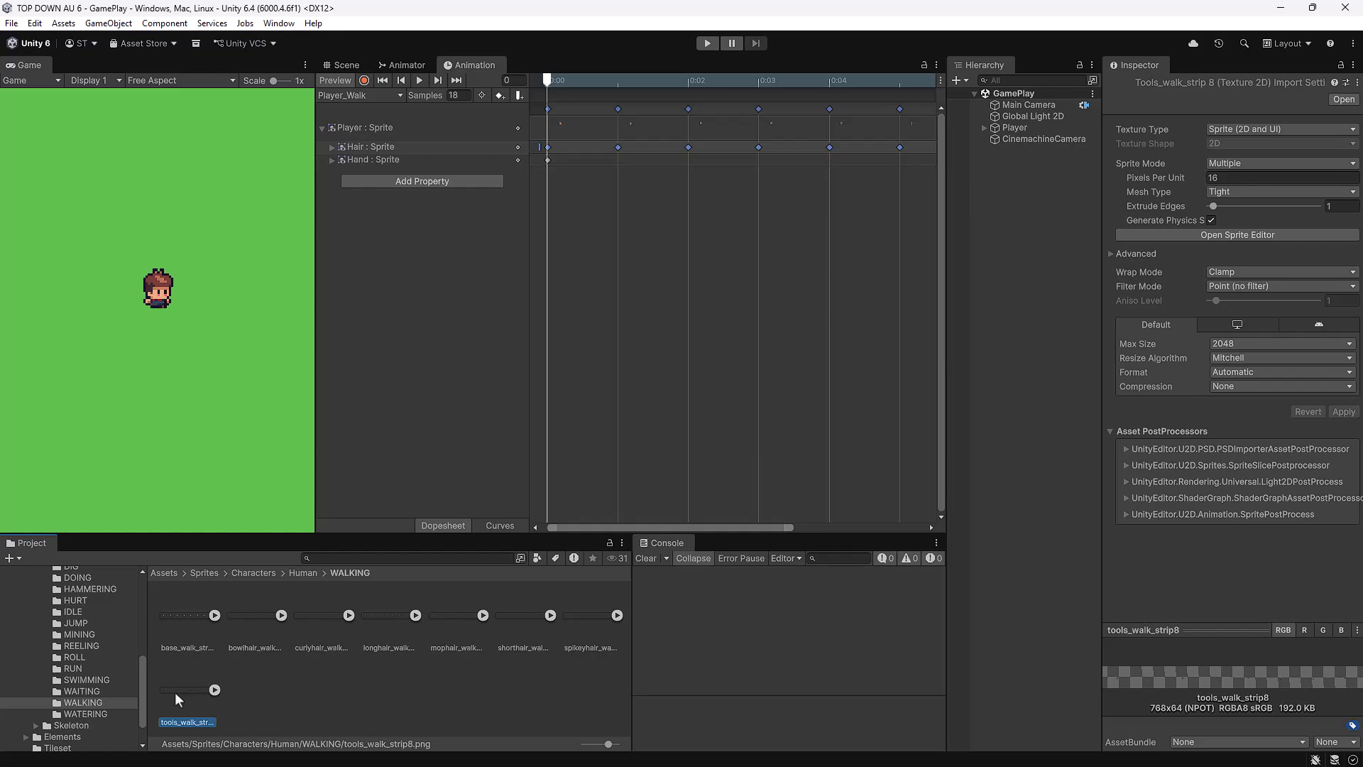
pyautogui.click(214, 690)
pyautogui.click(253, 722)
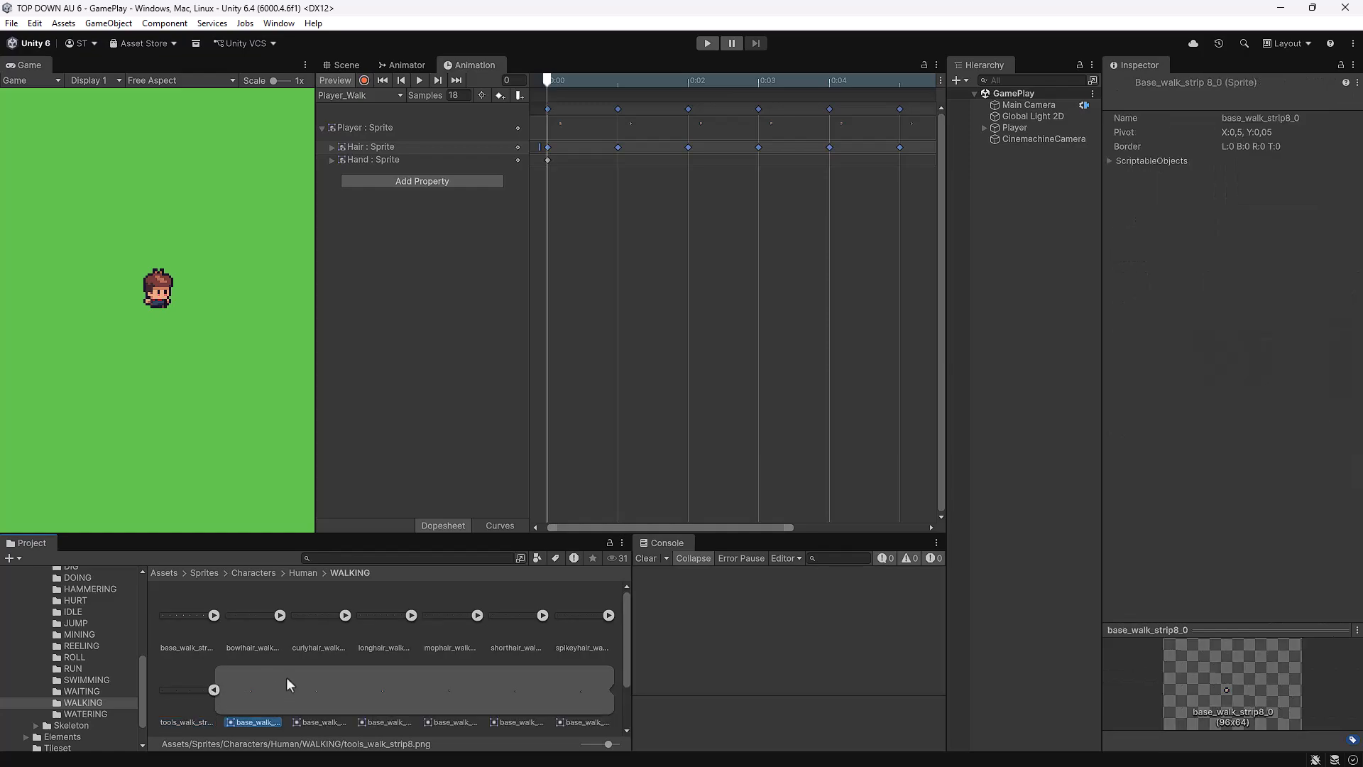
pyautogui.scroll(-2, 262, 717)
pyautogui.scroll(-1, 261, 714)
pyautogui.keyDown('shift'); pyautogui.click(270, 704); pyautogui.keyUp('shift')
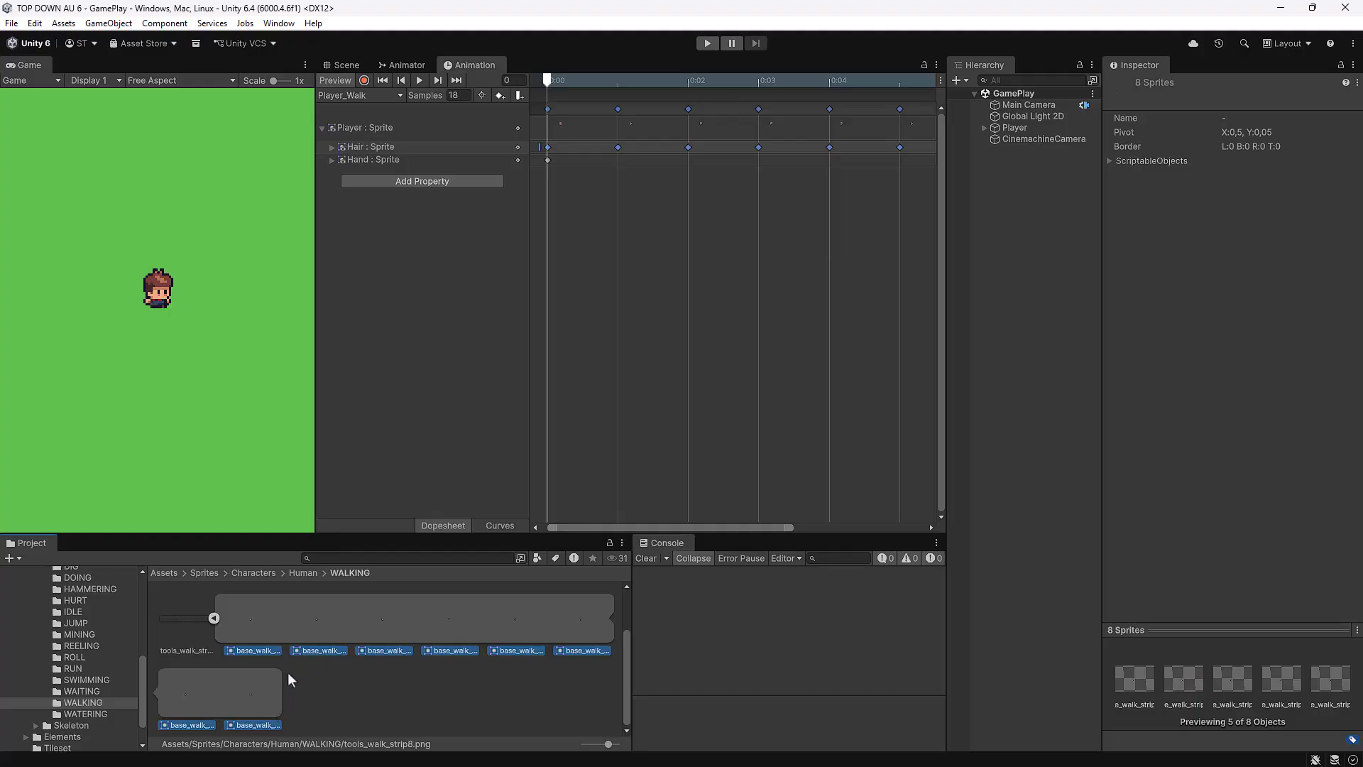
pyautogui.moveTo(250, 624); pyautogui.dragTo(561, 159)
# Select the Hand sprite track and play the Player_Walk preview with body, hair and hand together.
pyautogui.click(408, 161)
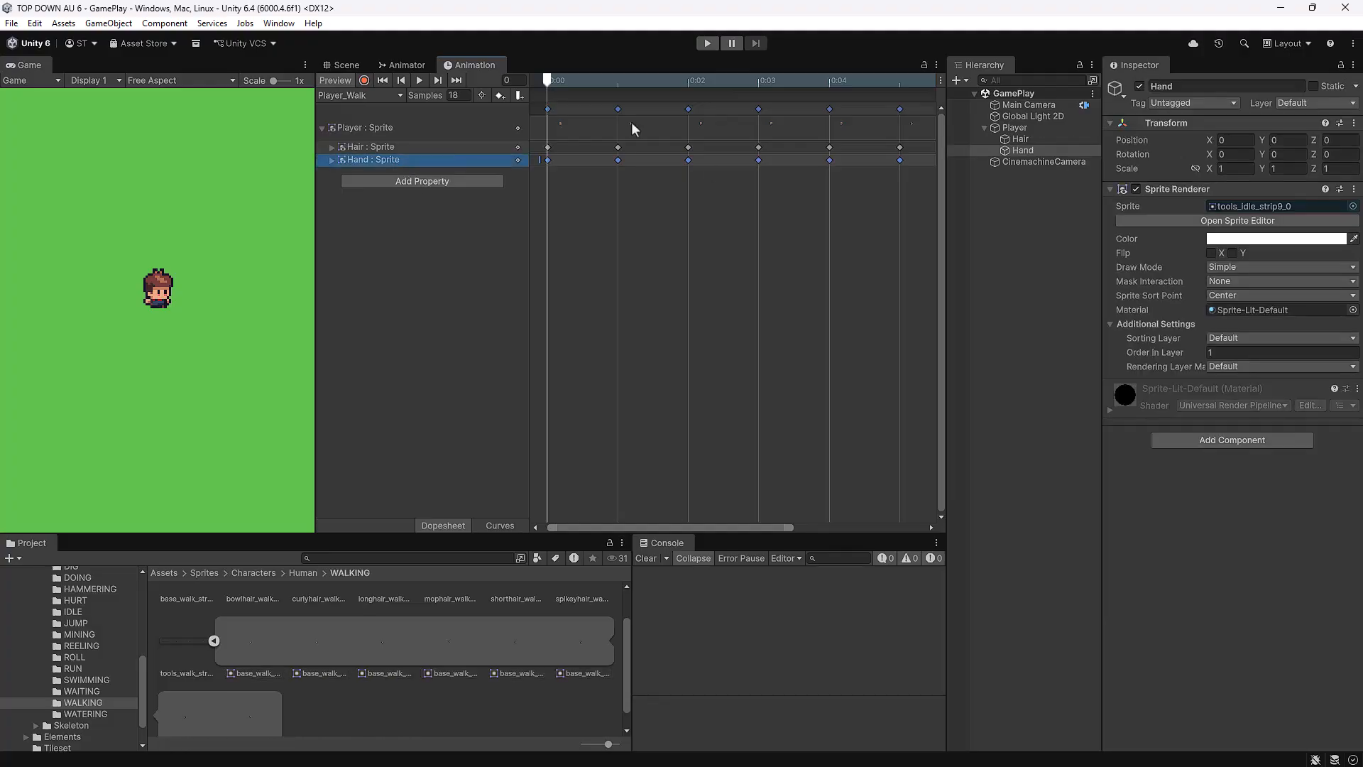
pyautogui.click(418, 80)
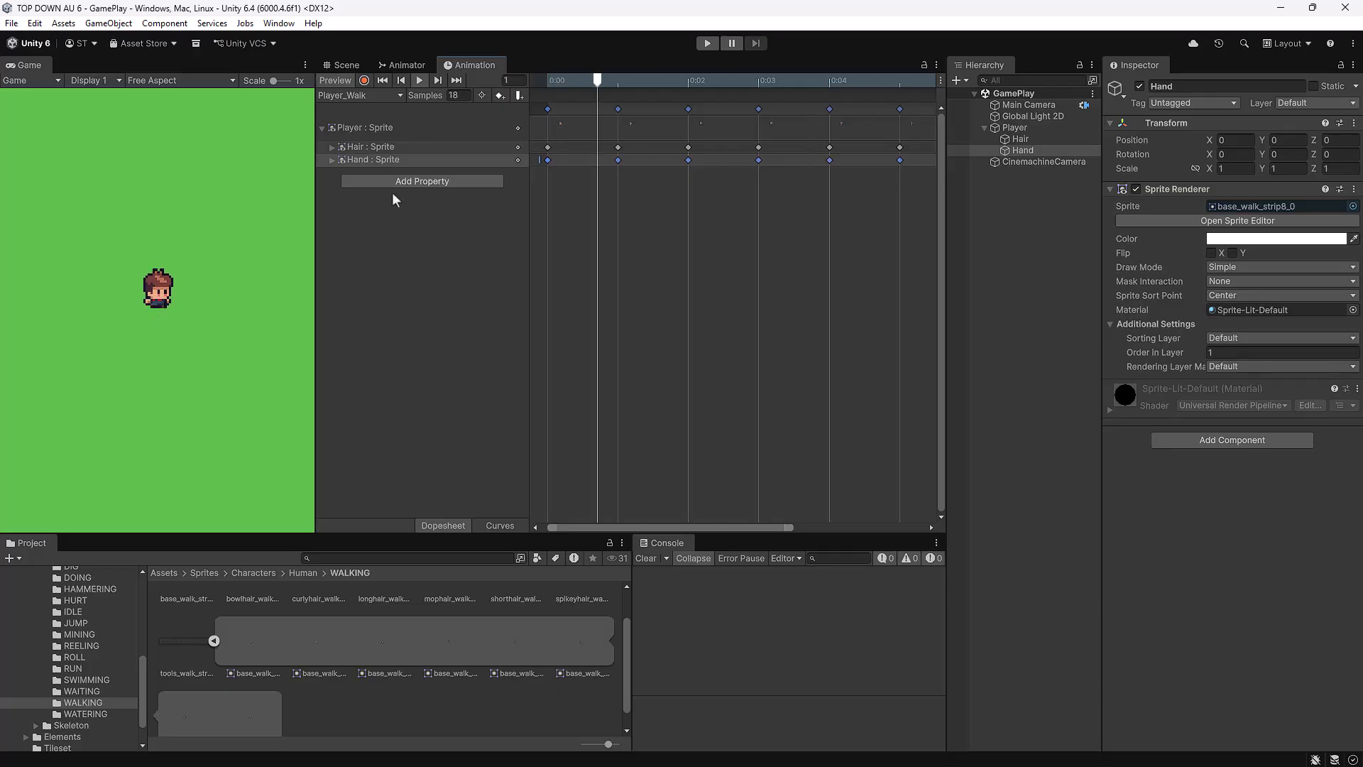
# Expand the Hair and Hand sprite tracks, scrub through the Player_Walk frames back to frame 0, and save the scene.
pyautogui.click(331, 152)
pyautogui.click(330, 174)
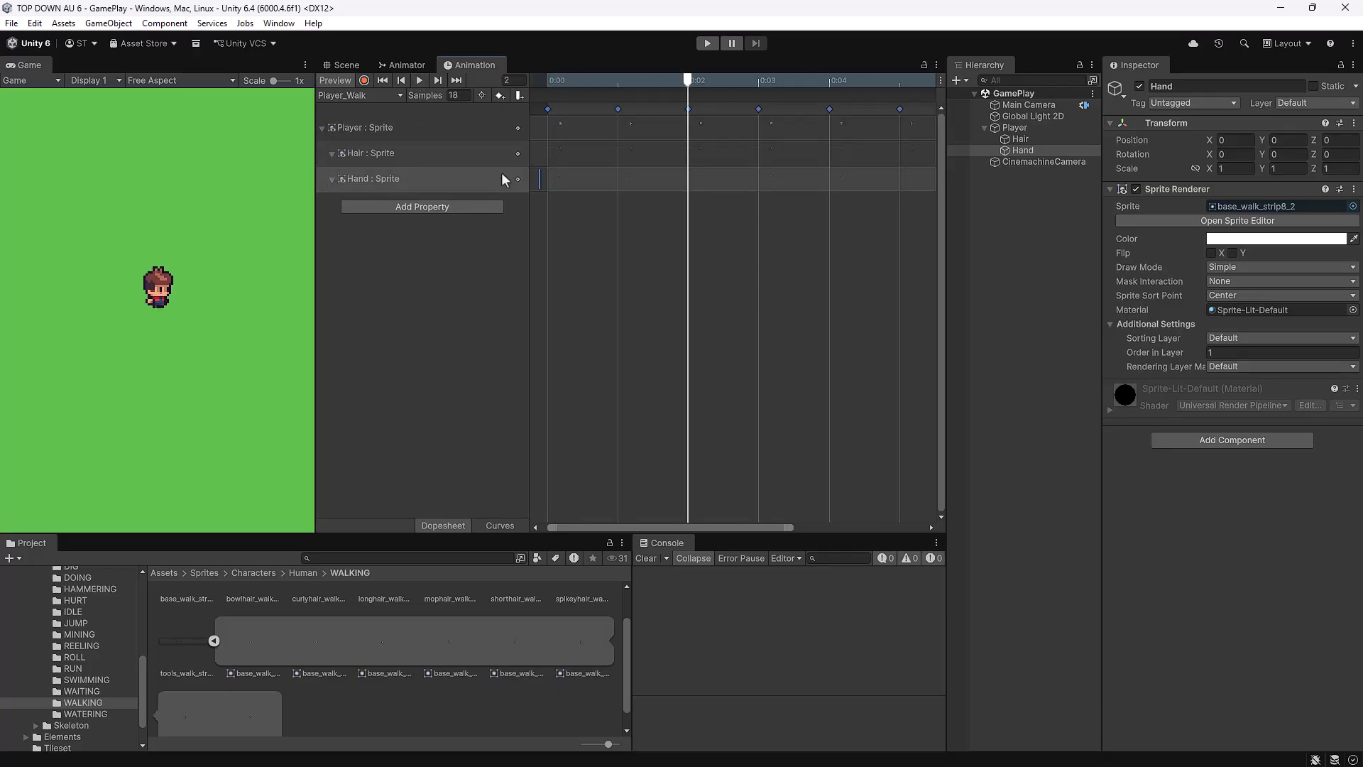
pyautogui.click(562, 157)
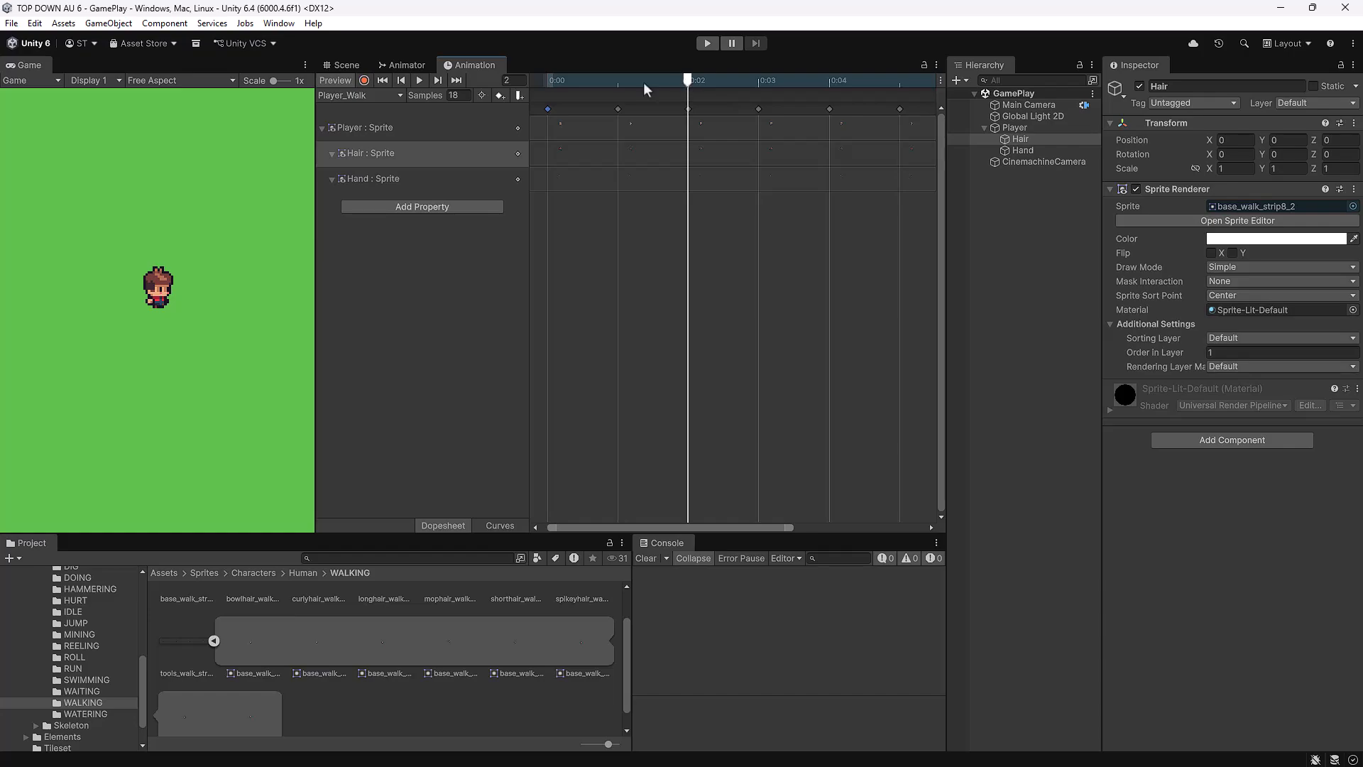
pyautogui.moveTo(643, 82); pyautogui.dragTo(882, 126)
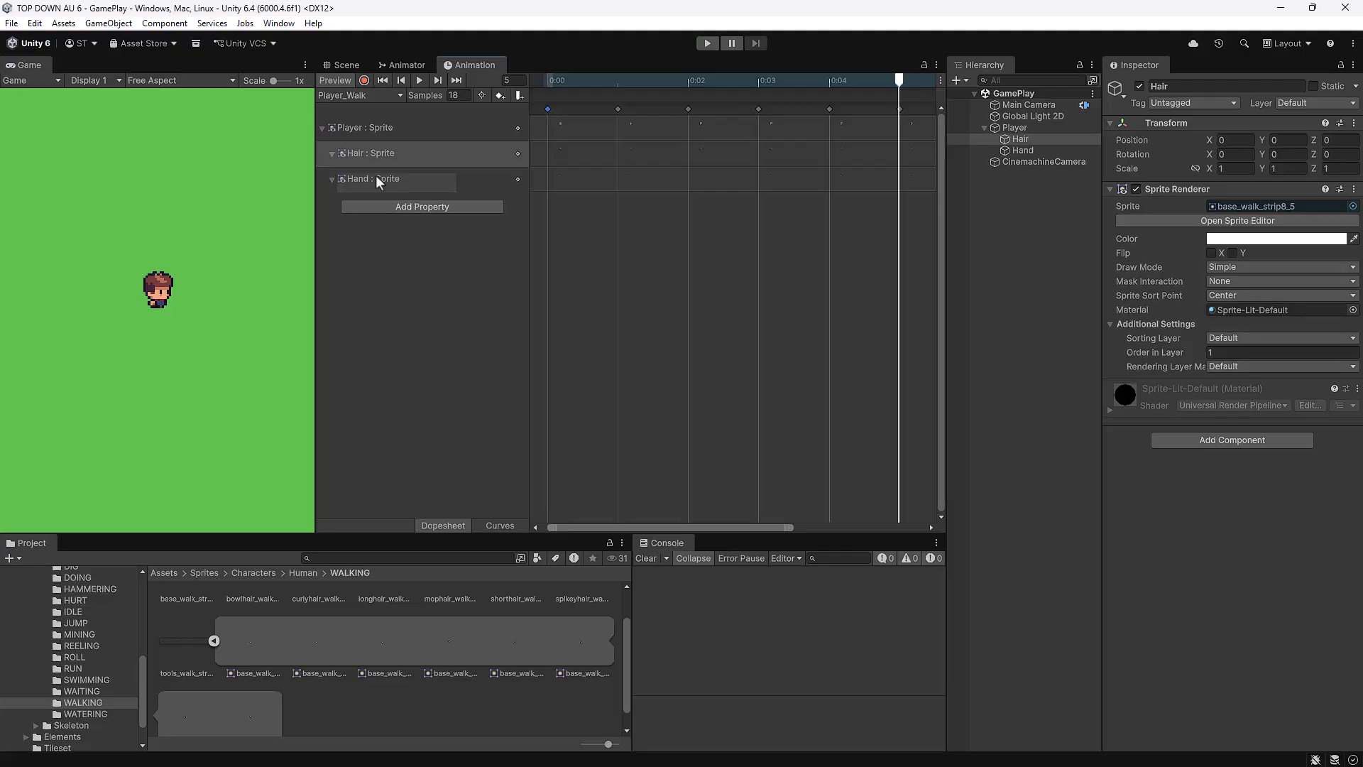
pyautogui.click(389, 128)
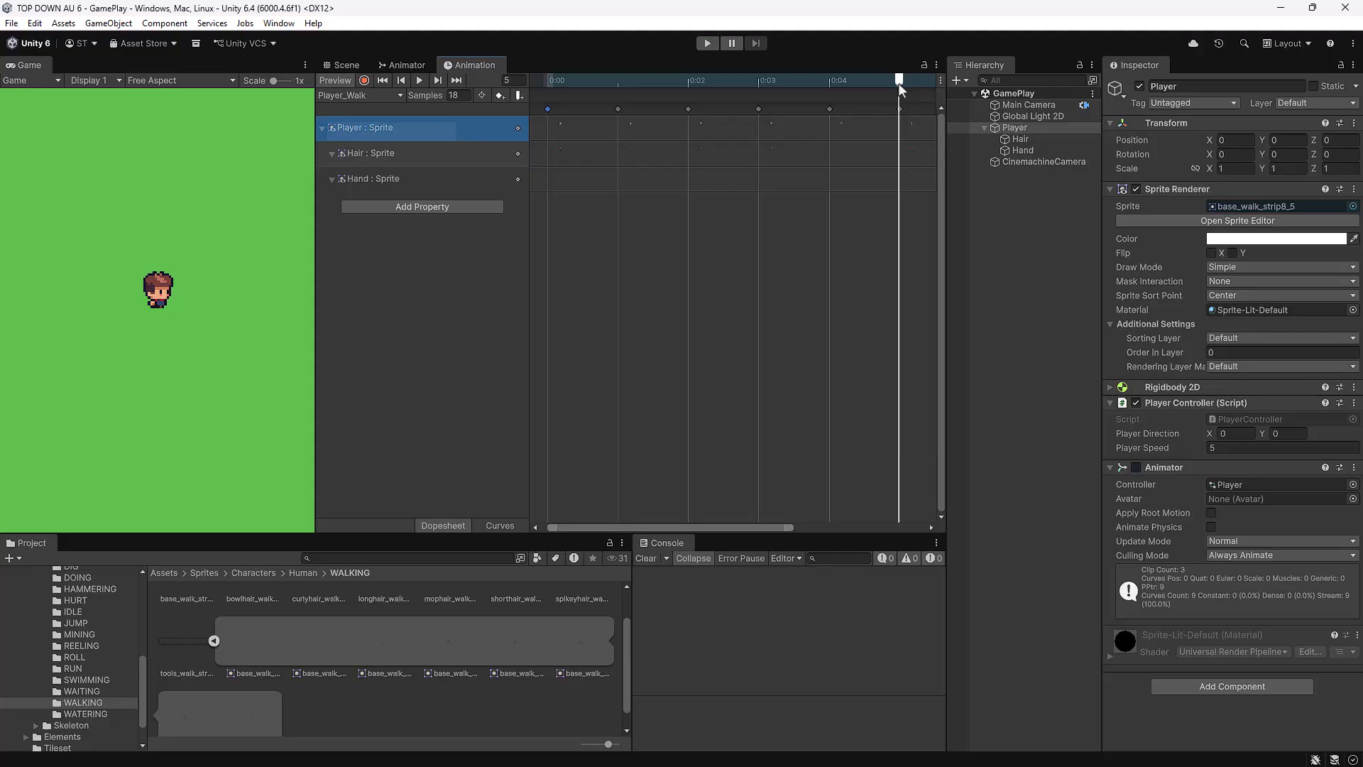
pyautogui.moveTo(900, 88); pyautogui.dragTo(526, 91)
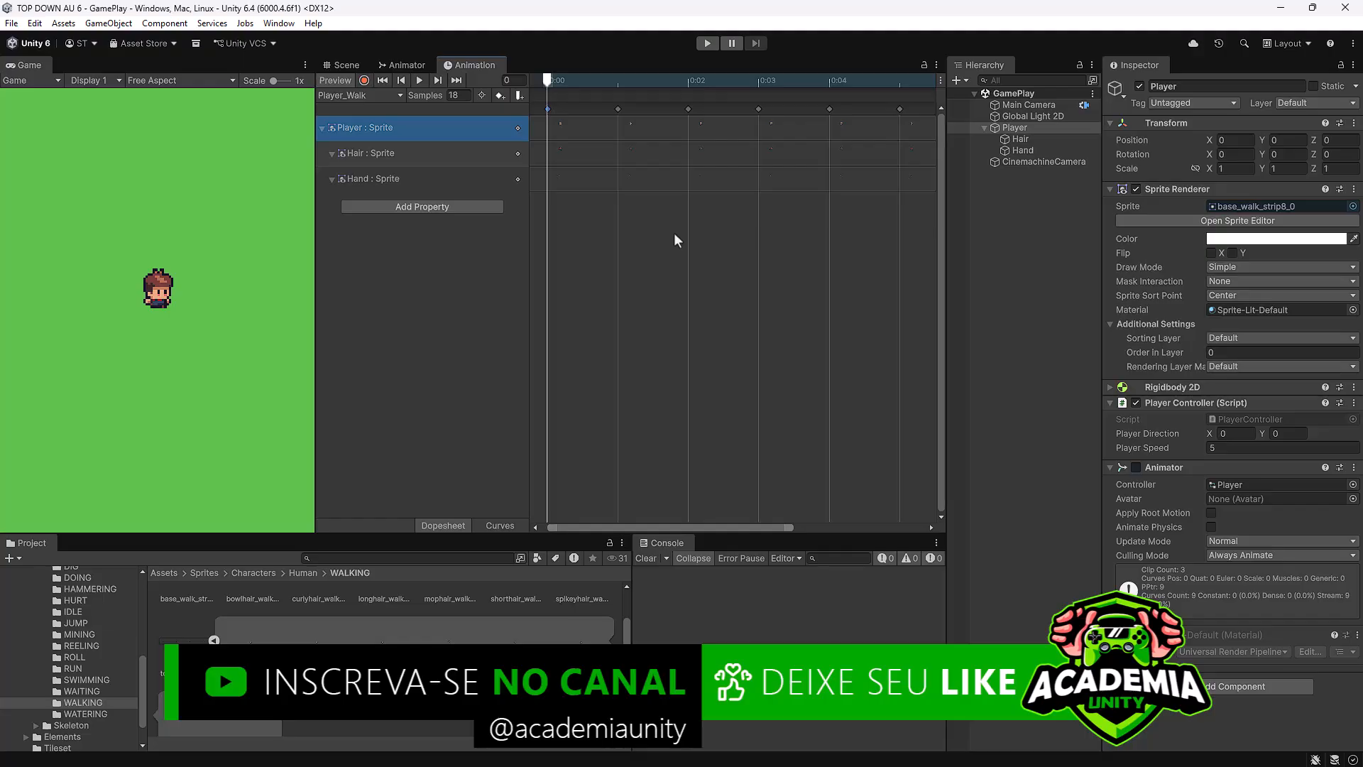
pyautogui.hotkey('ctrl', 's')
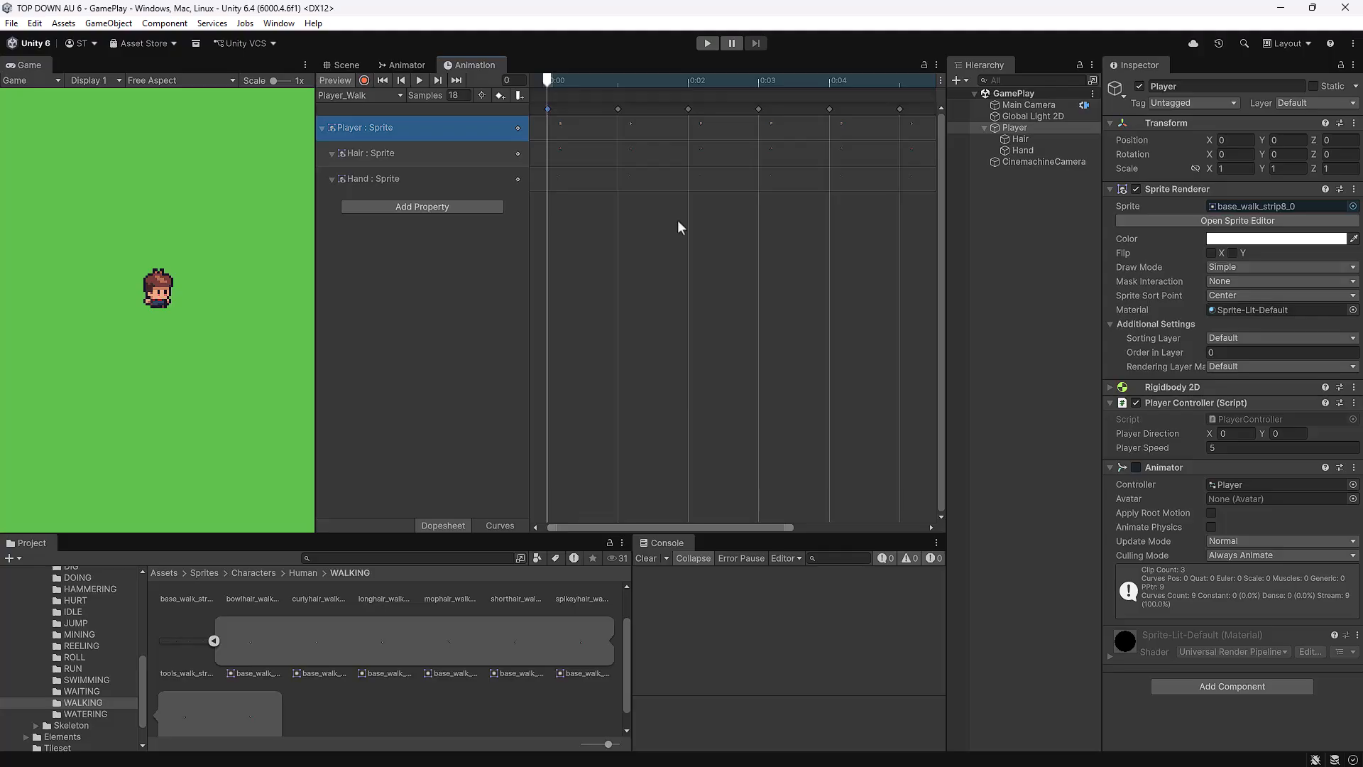
# Arrange the Player_Idle and Player_Walk states side by side below MovementBase in the Animator state graph.
pyautogui.click(410, 65)
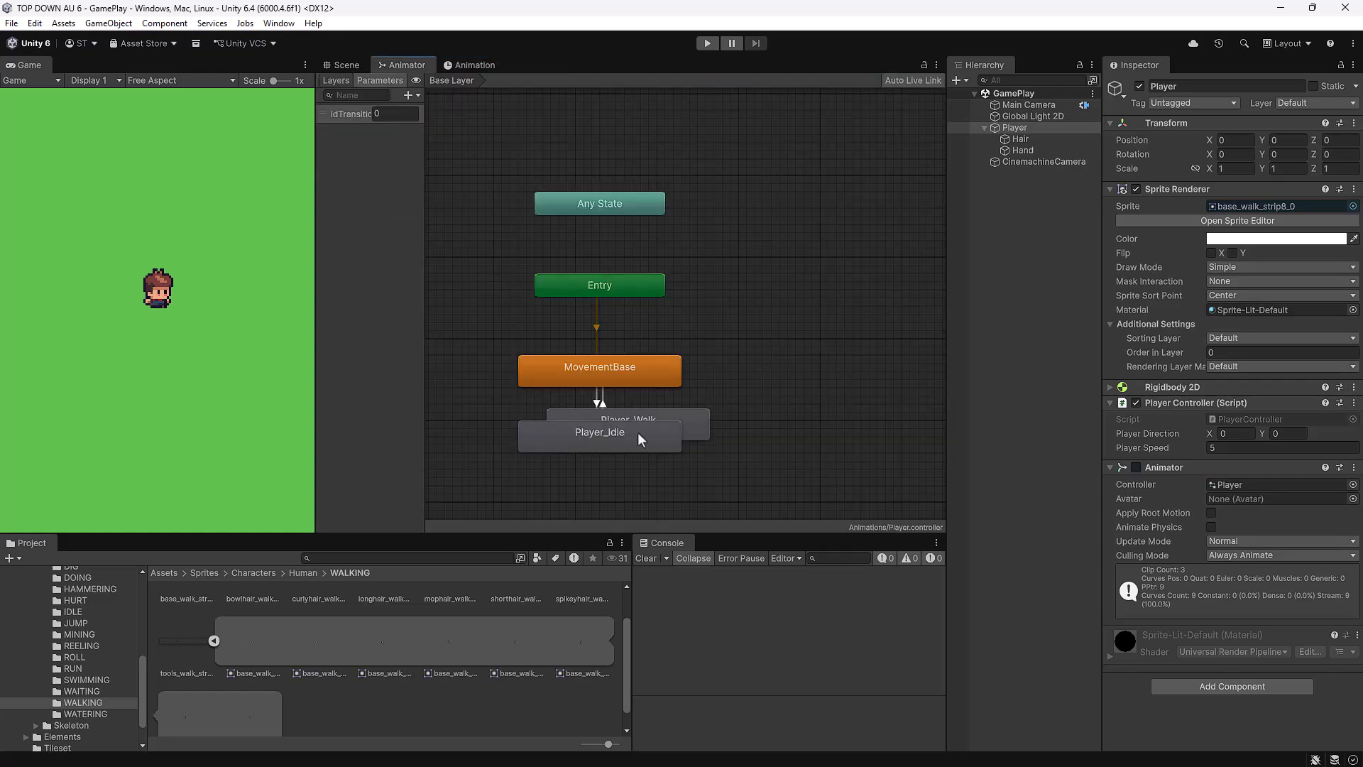
pyautogui.moveTo(692, 416); pyautogui.dragTo(865, 368)
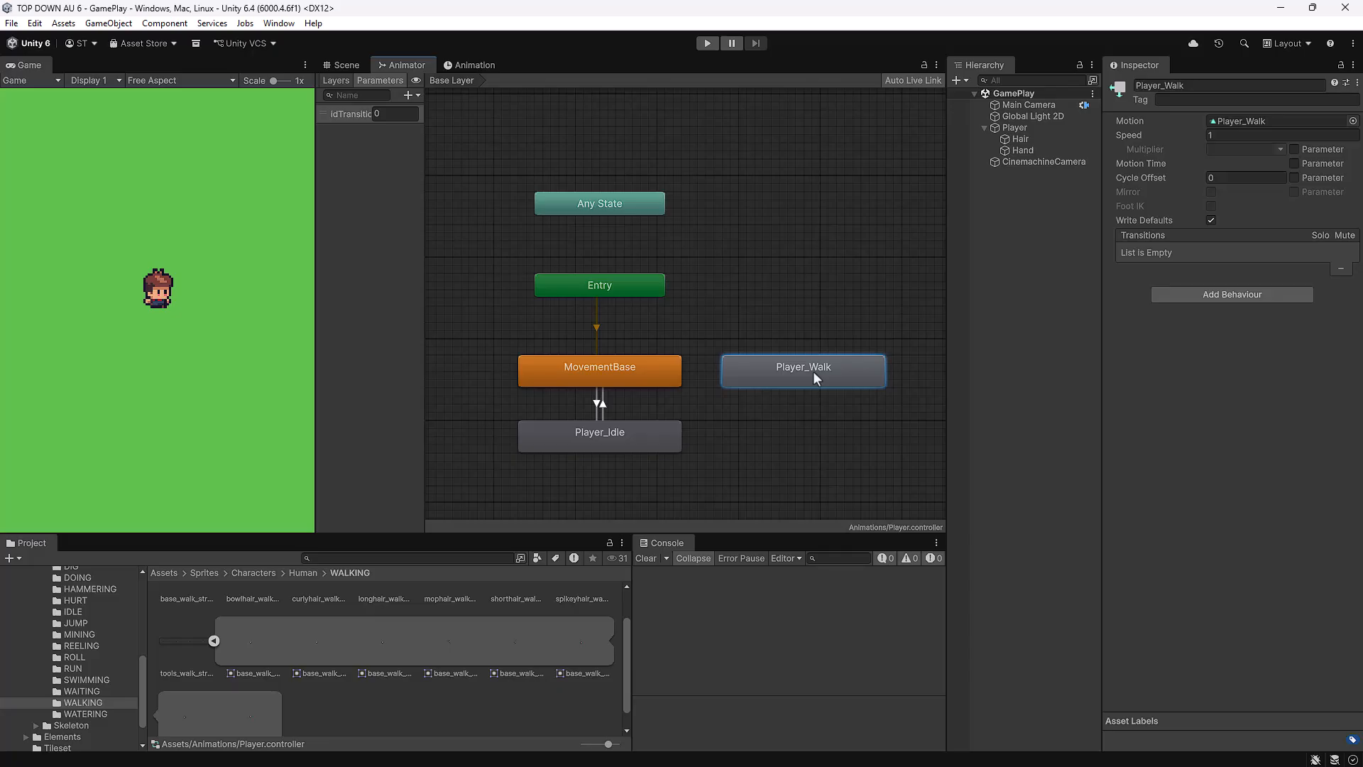
pyautogui.click(592, 440)
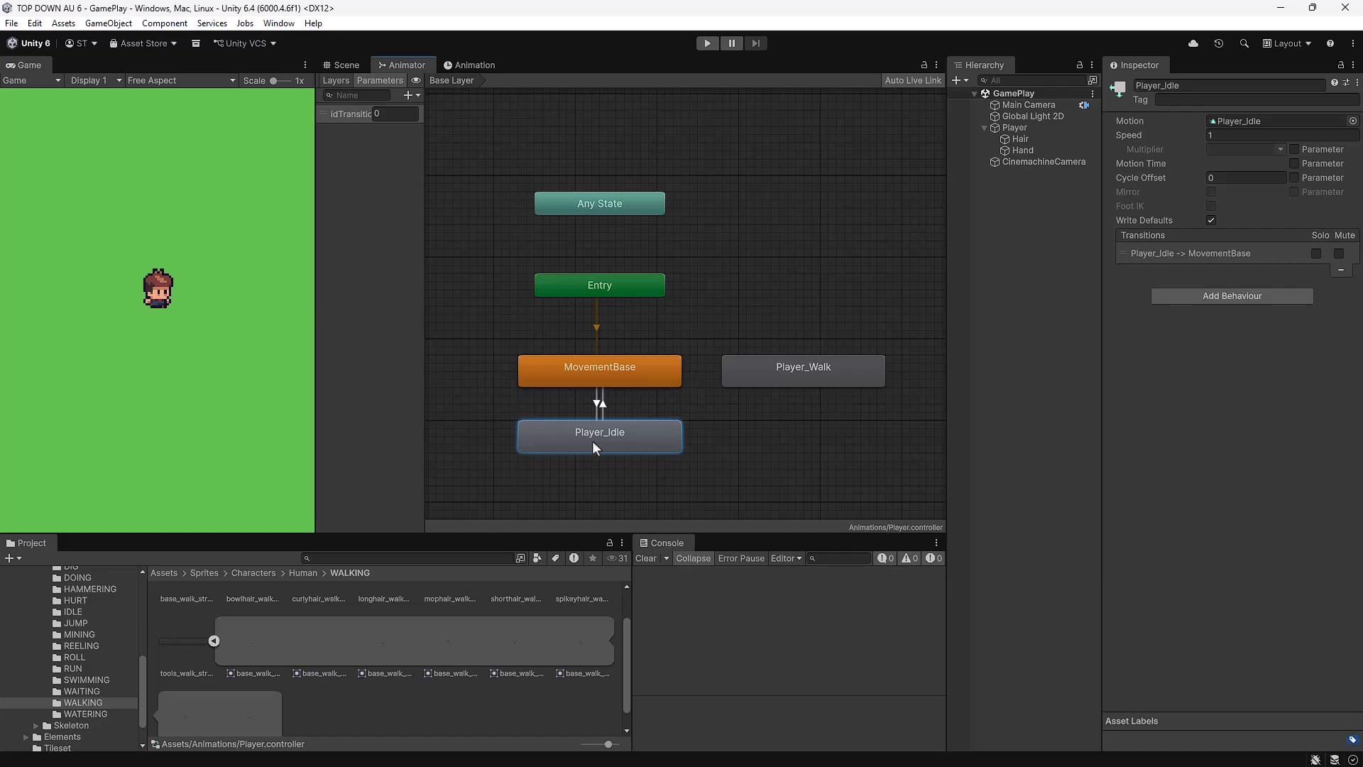
pyautogui.moveTo(592, 440); pyautogui.dragTo(507, 447)
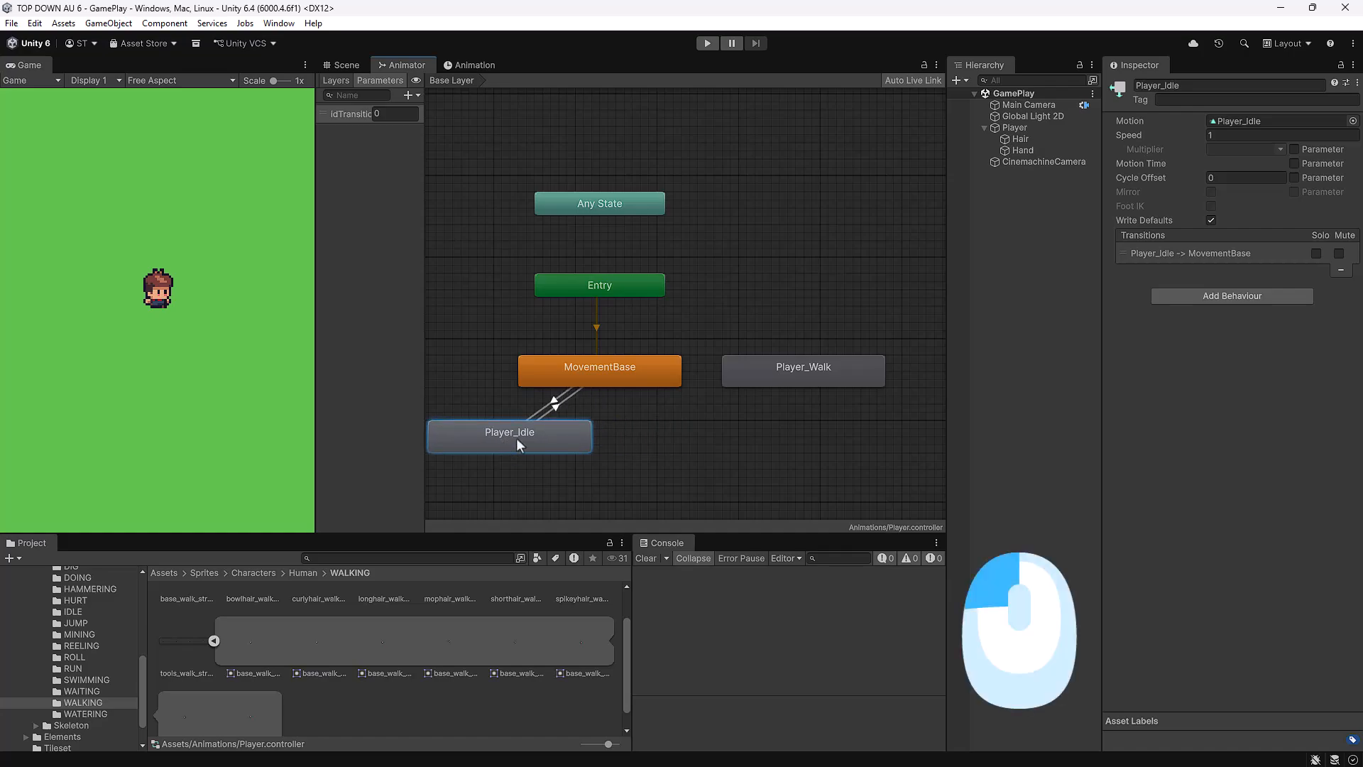
pyautogui.moveTo(789, 364); pyautogui.dragTo(675, 432)
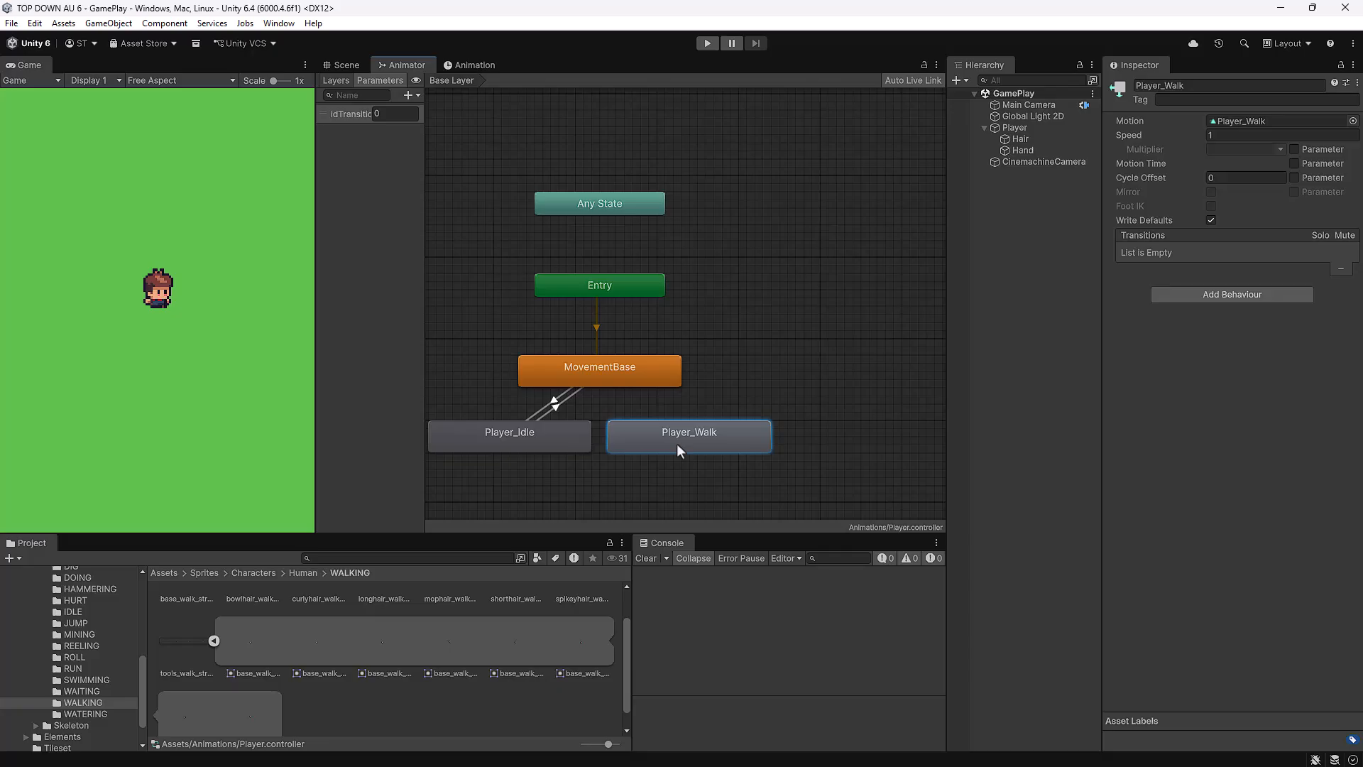
# Create transitions in both directions between the MovementBase and Player_Walk states.
pyautogui.rightClick(603, 373)
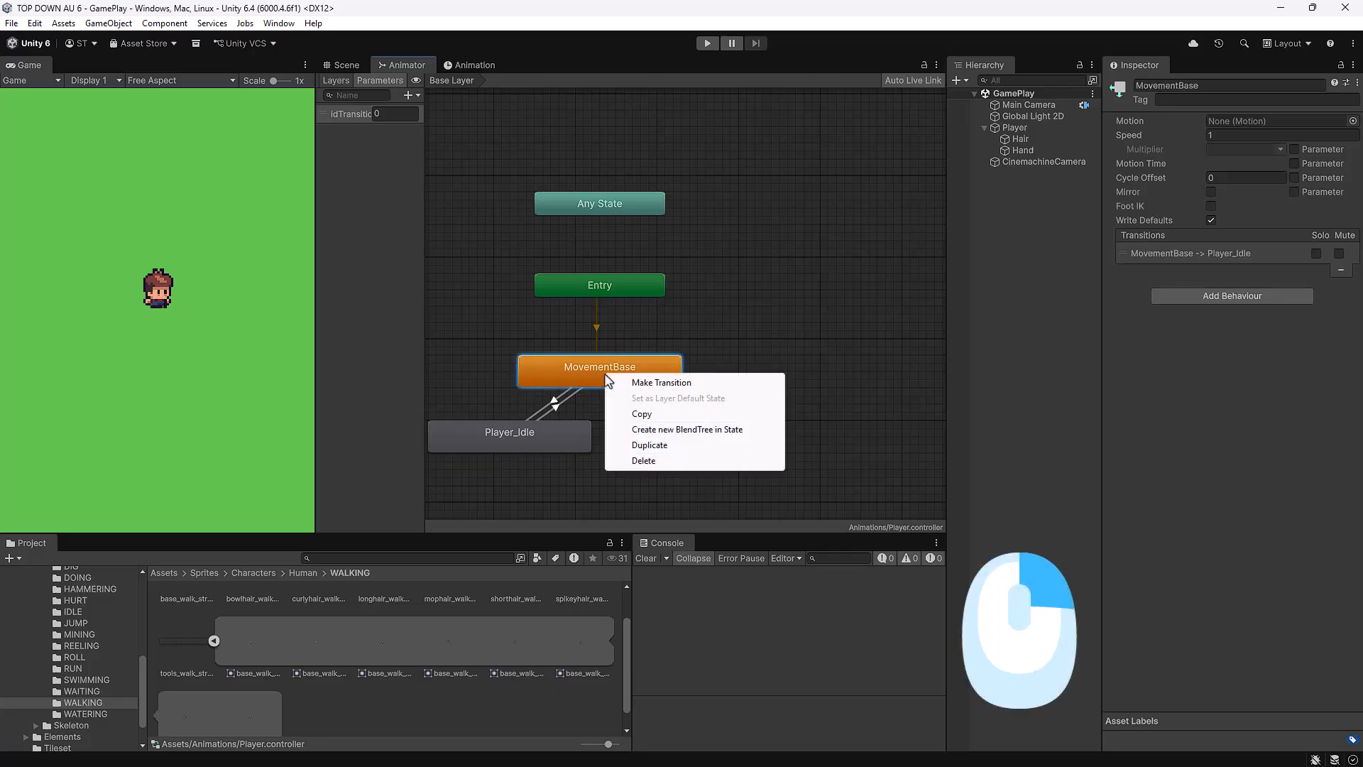
pyautogui.click(706, 383)
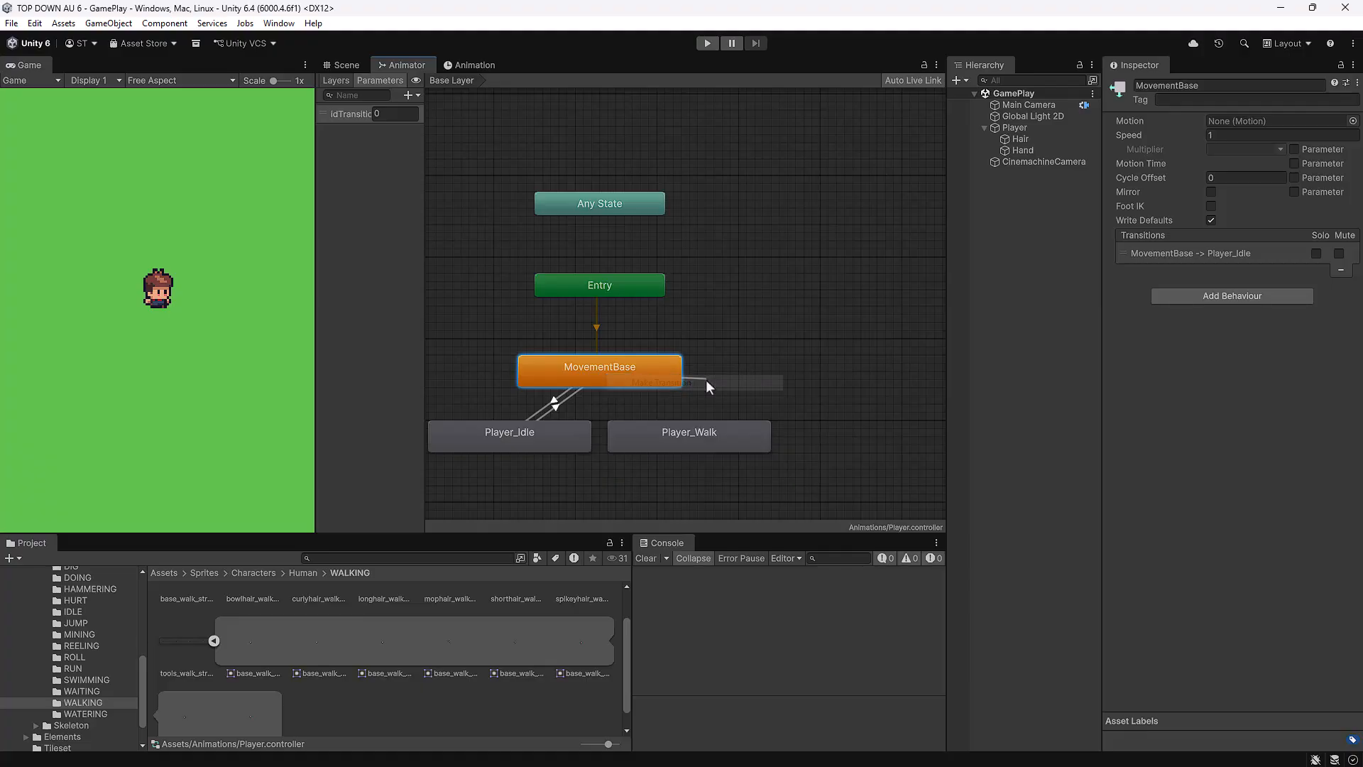
pyautogui.click(675, 441)
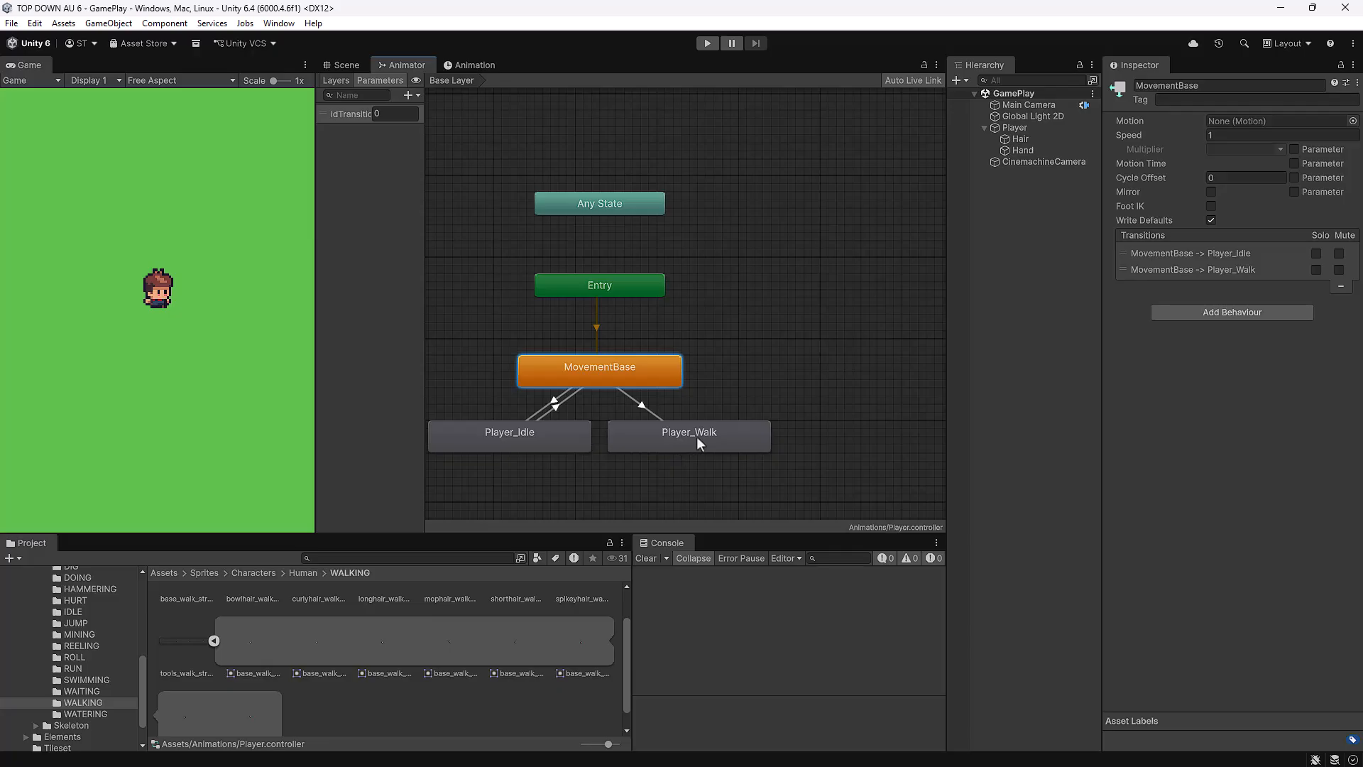
pyautogui.rightClick(696, 436)
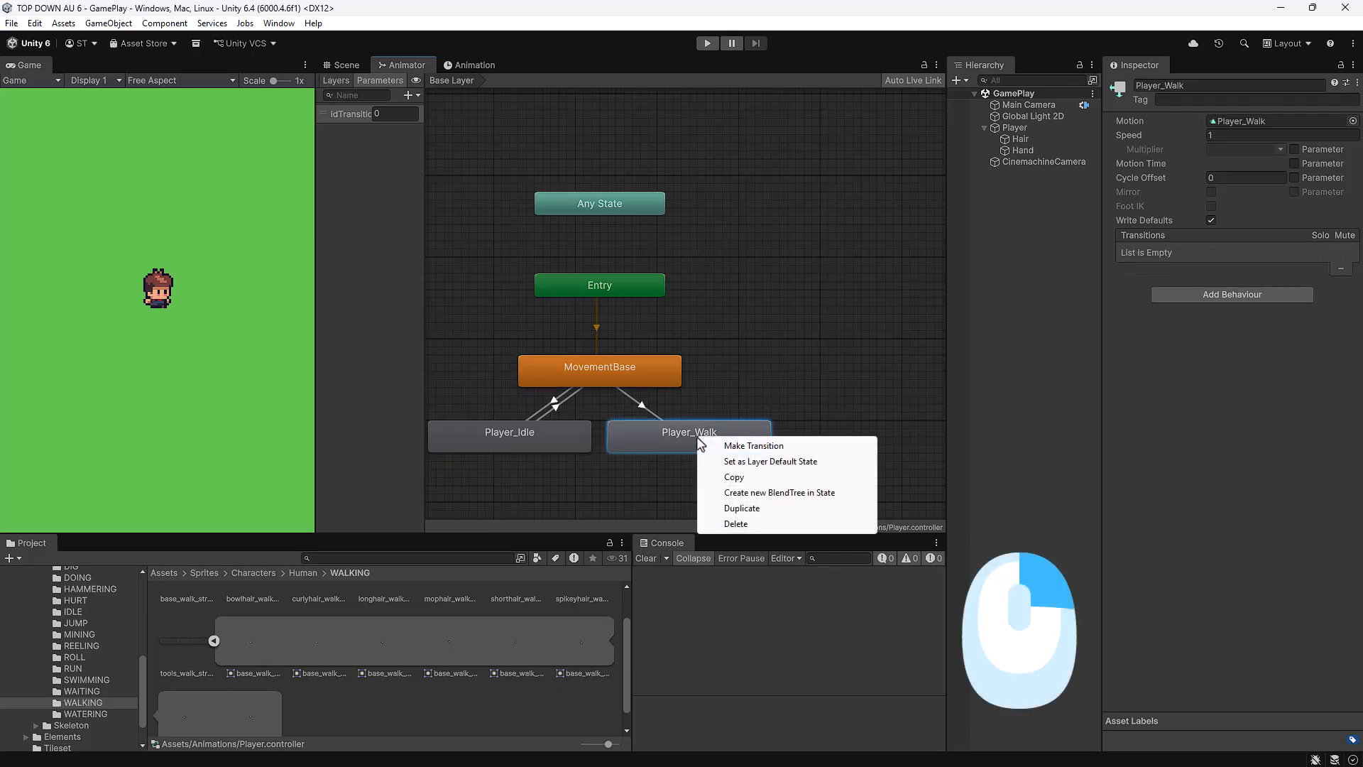
pyautogui.click(818, 446)
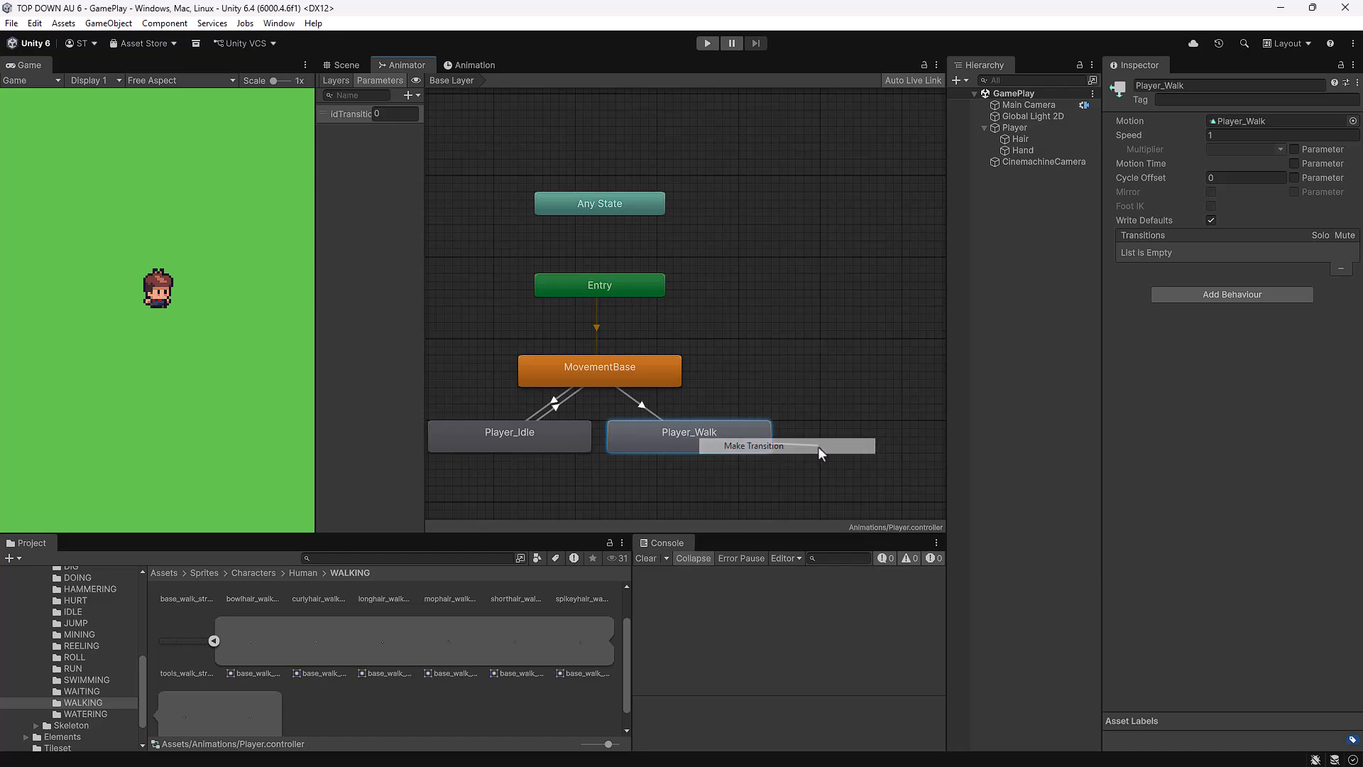
pyautogui.click(632, 372)
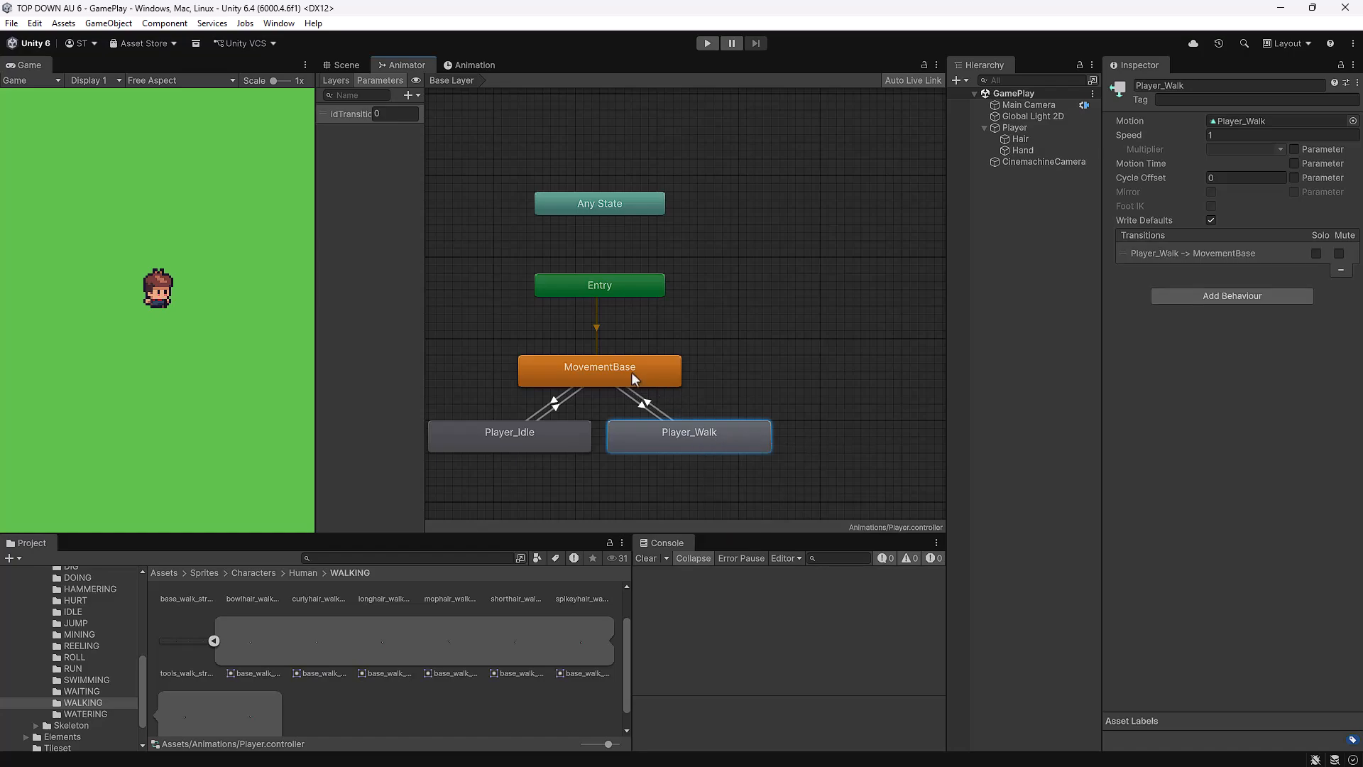
# Reset the MovementBase -> Player_Walk transition, disable Has Exit Time, and set its Transition Duration to 0.
pyautogui.click(643, 409)
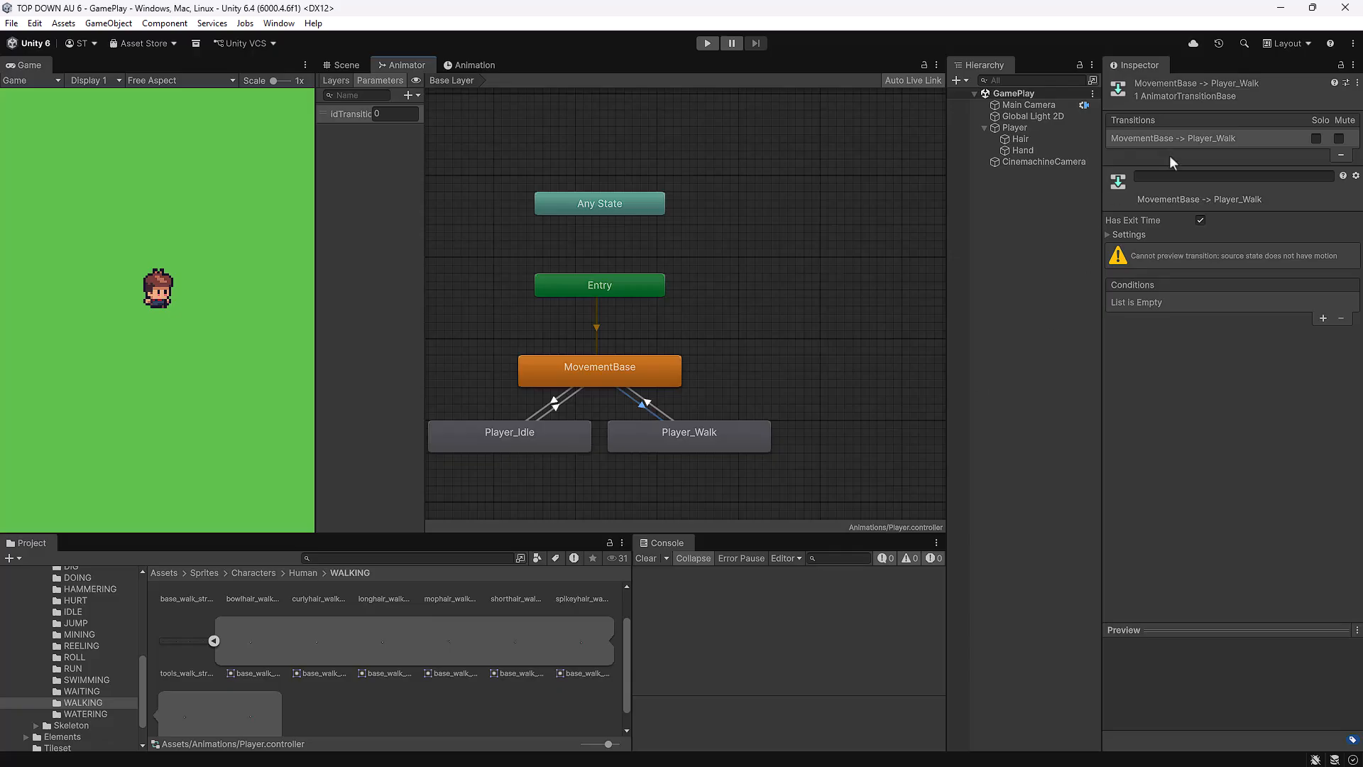
pyautogui.click(1355, 176)
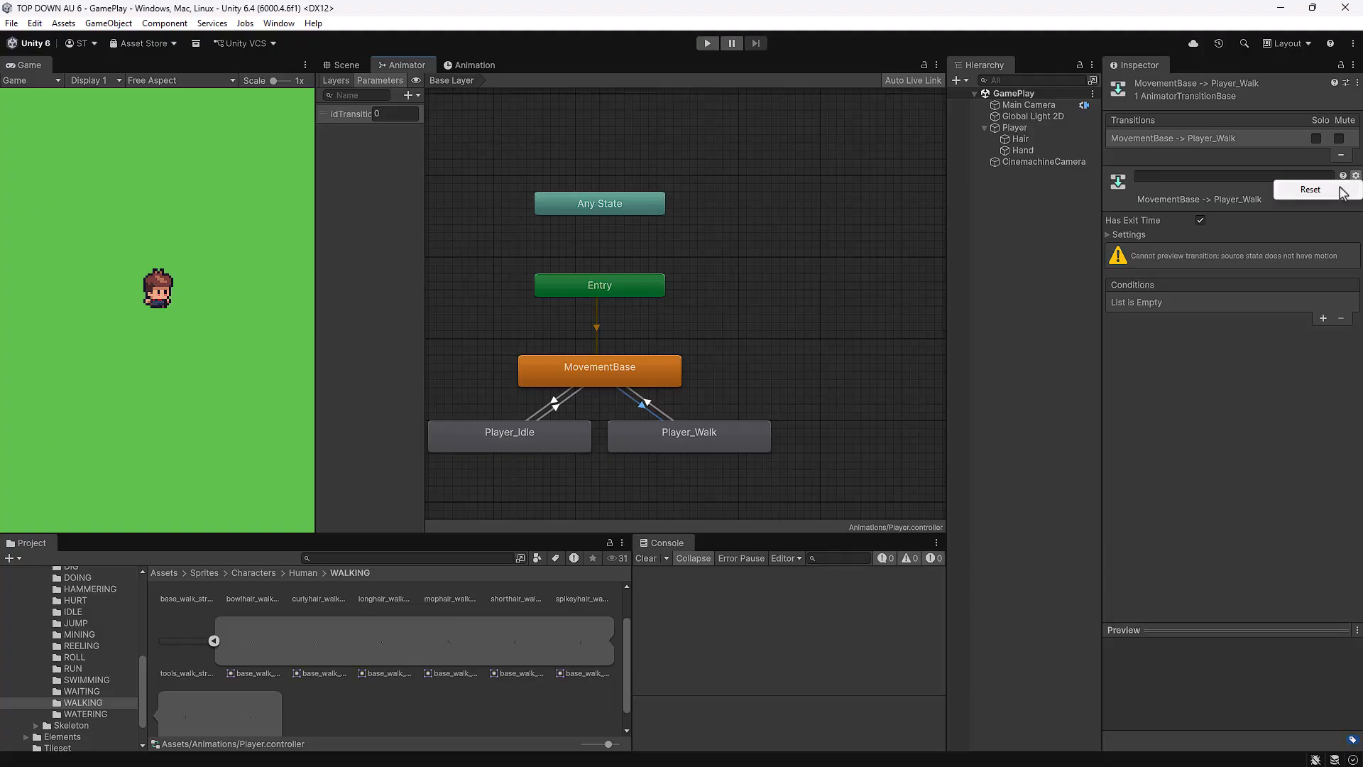
pyautogui.click(1310, 189)
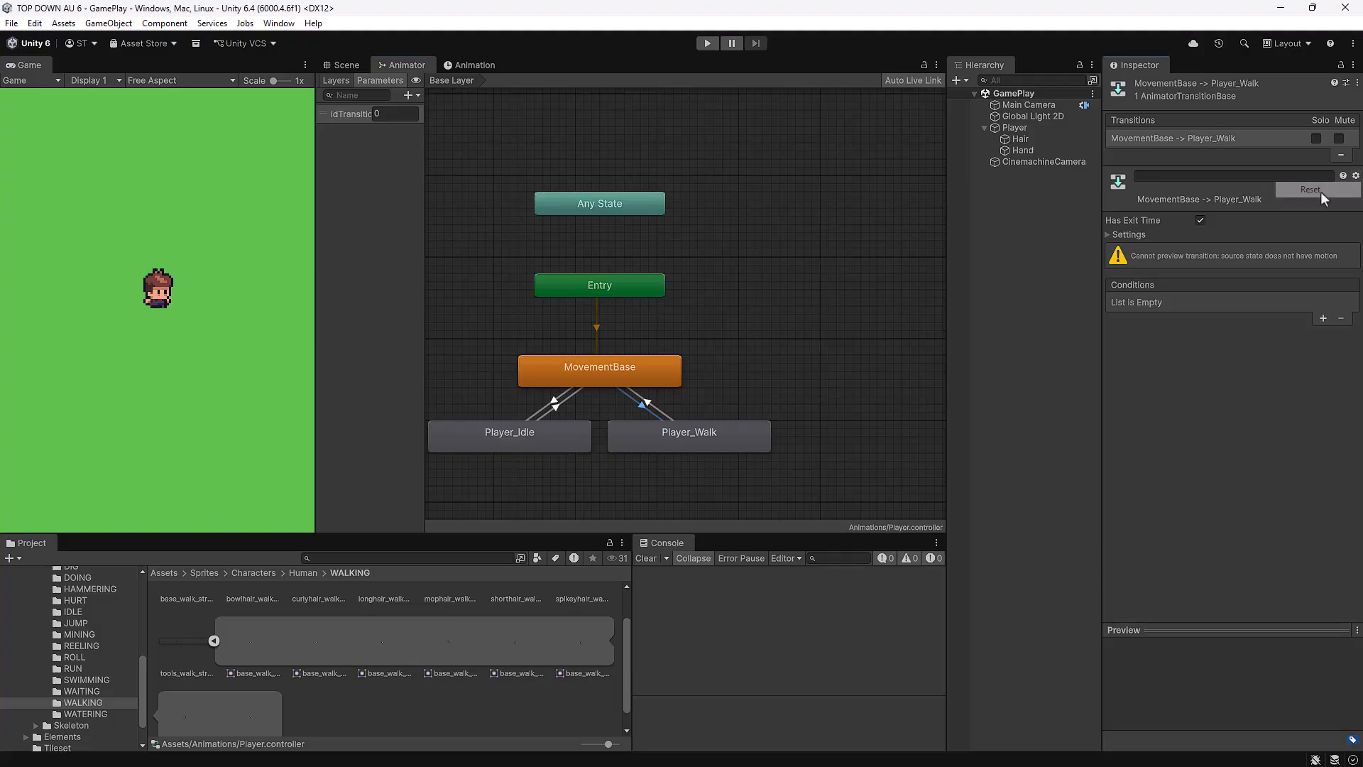
pyautogui.click(1108, 236)
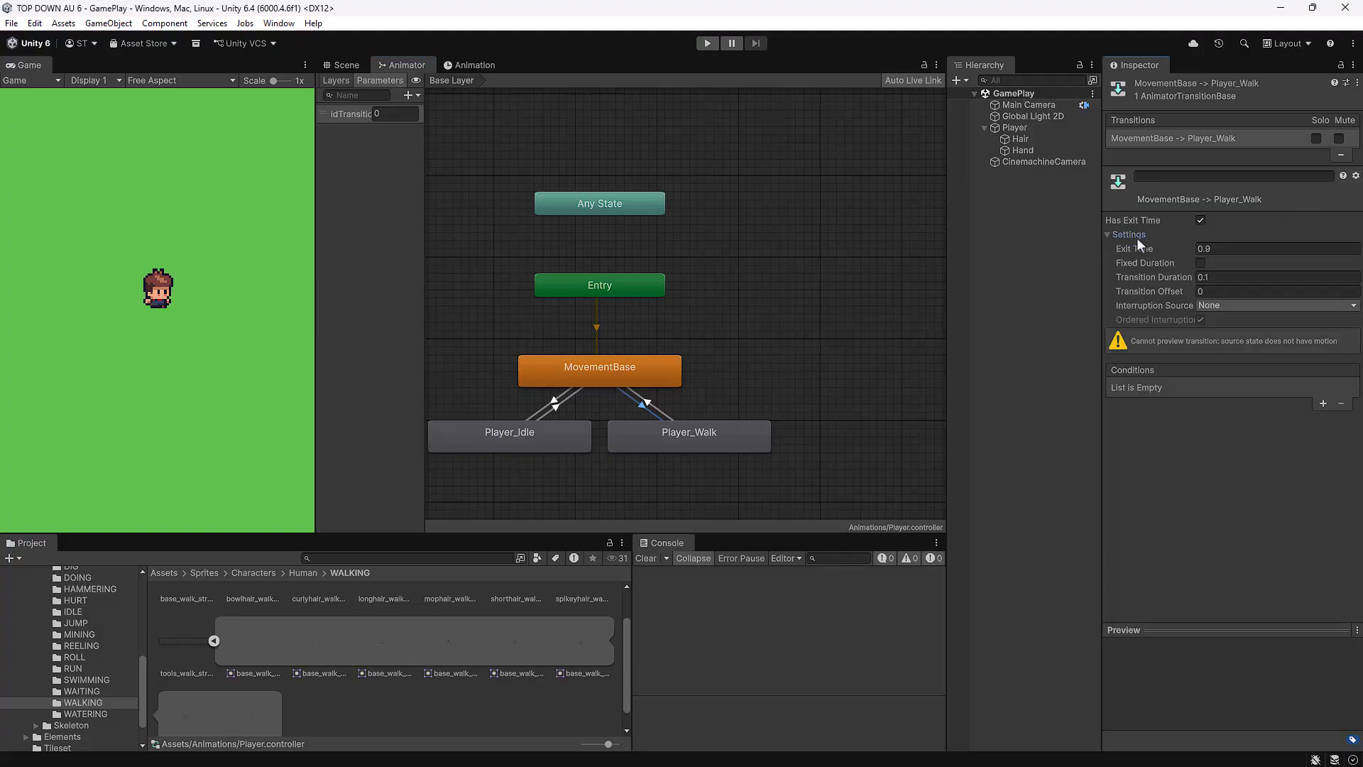
pyautogui.click(1199, 220)
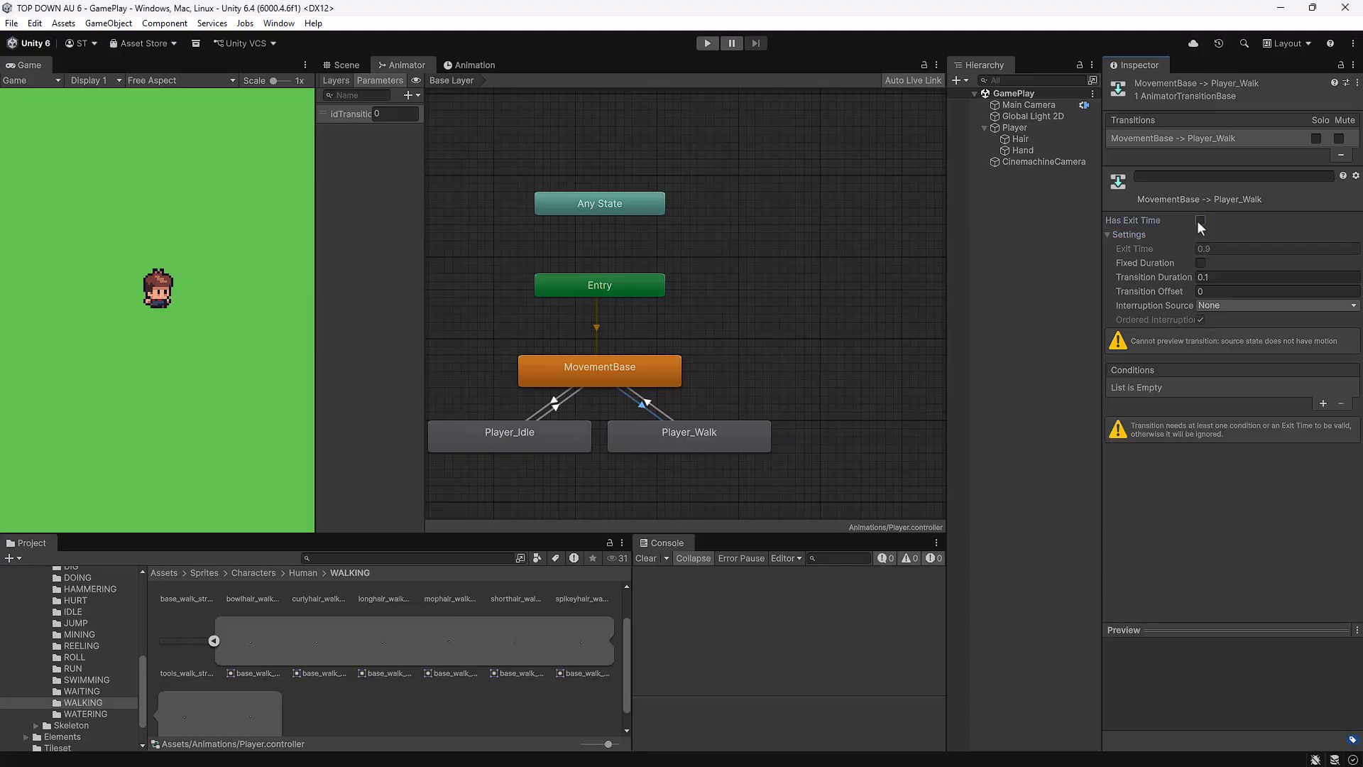
pyautogui.click(1218, 277)
# Add the condition idTransition Equals 2 to MovementBase -> Player_Walk and compare it with the MovementBase -> Player_Idle transition.
pyautogui.click(1323, 403)
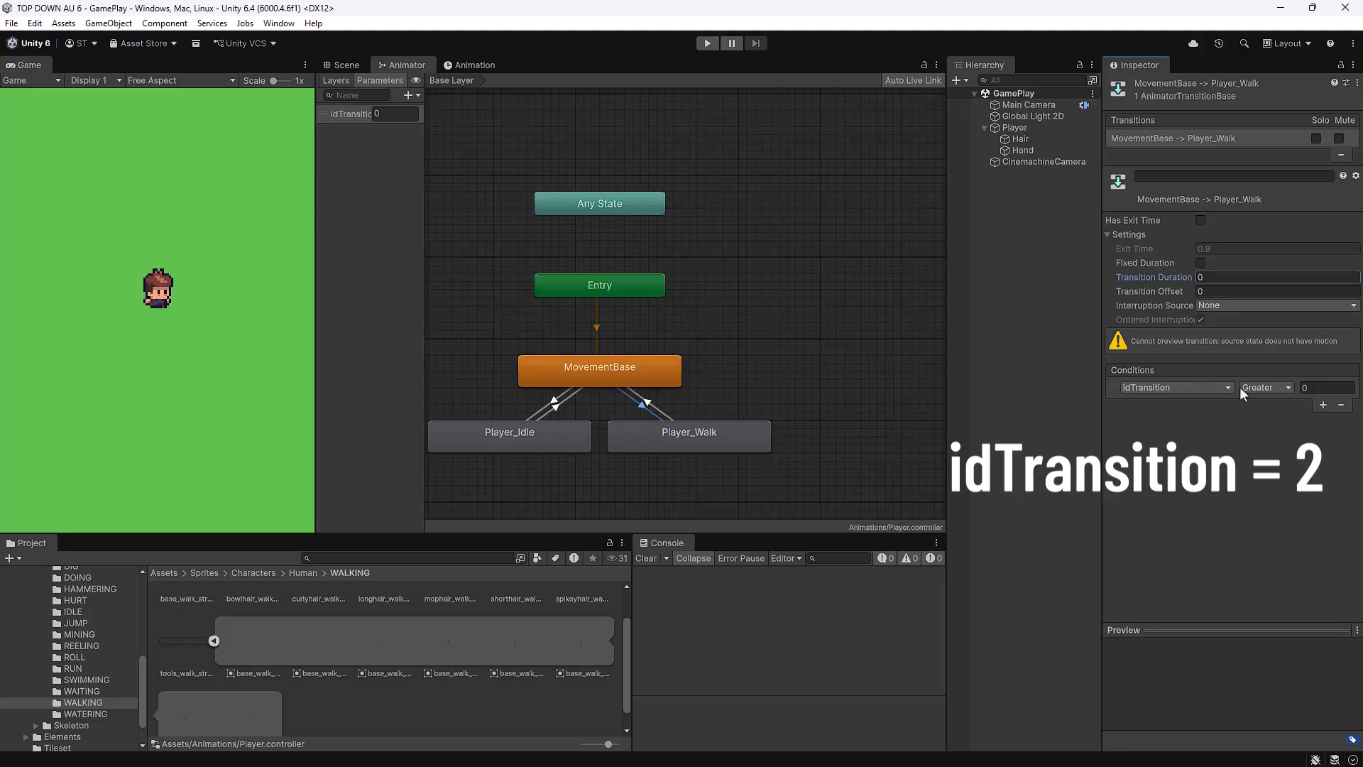
pyautogui.click(1267, 388)
pyautogui.click(1264, 435)
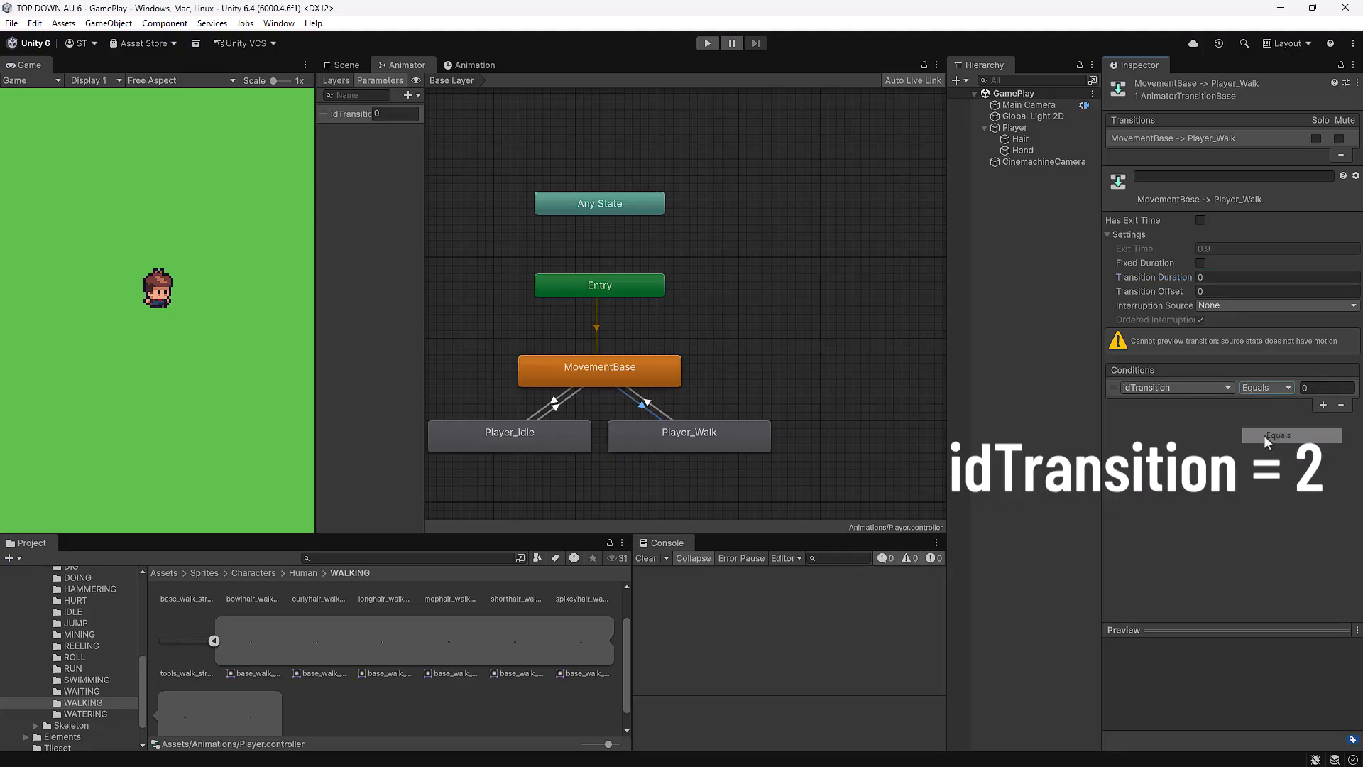
pyautogui.click(1311, 389)
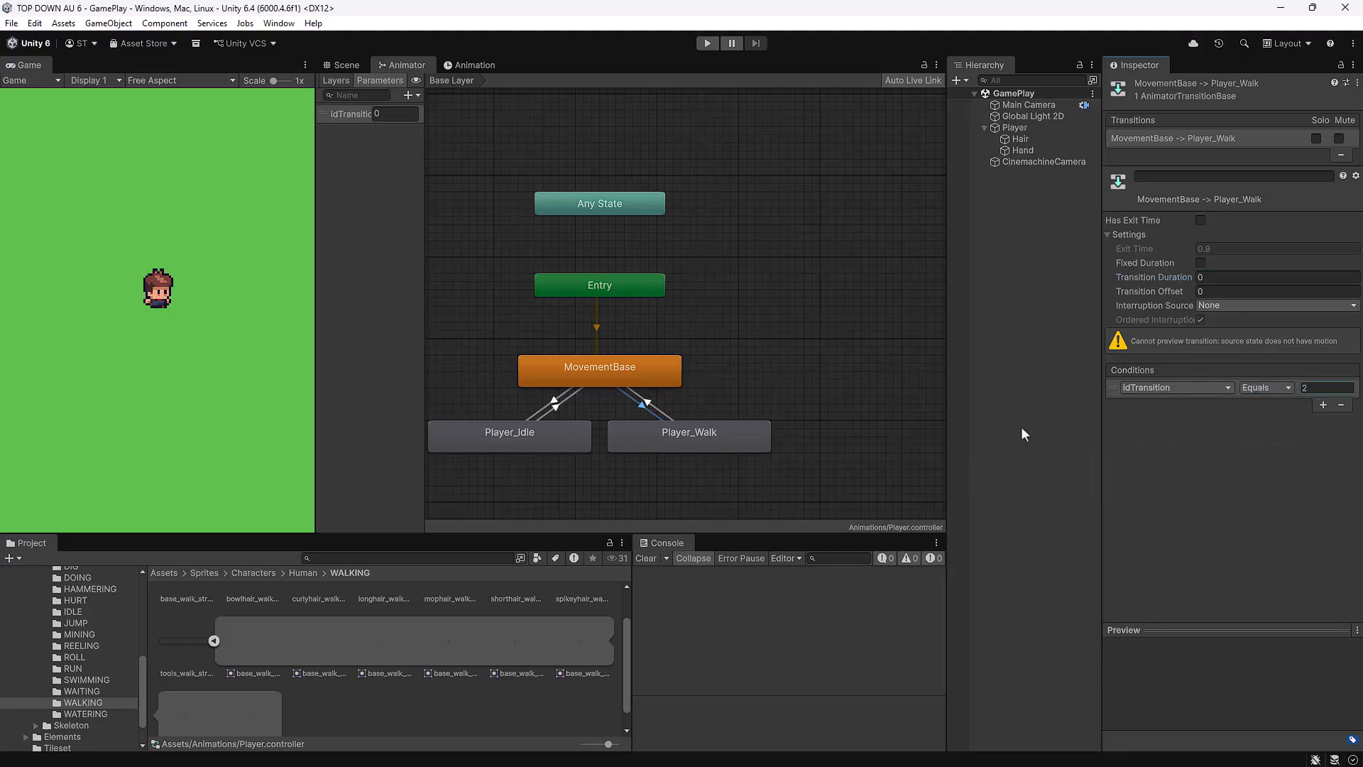
pyautogui.click(553, 400)
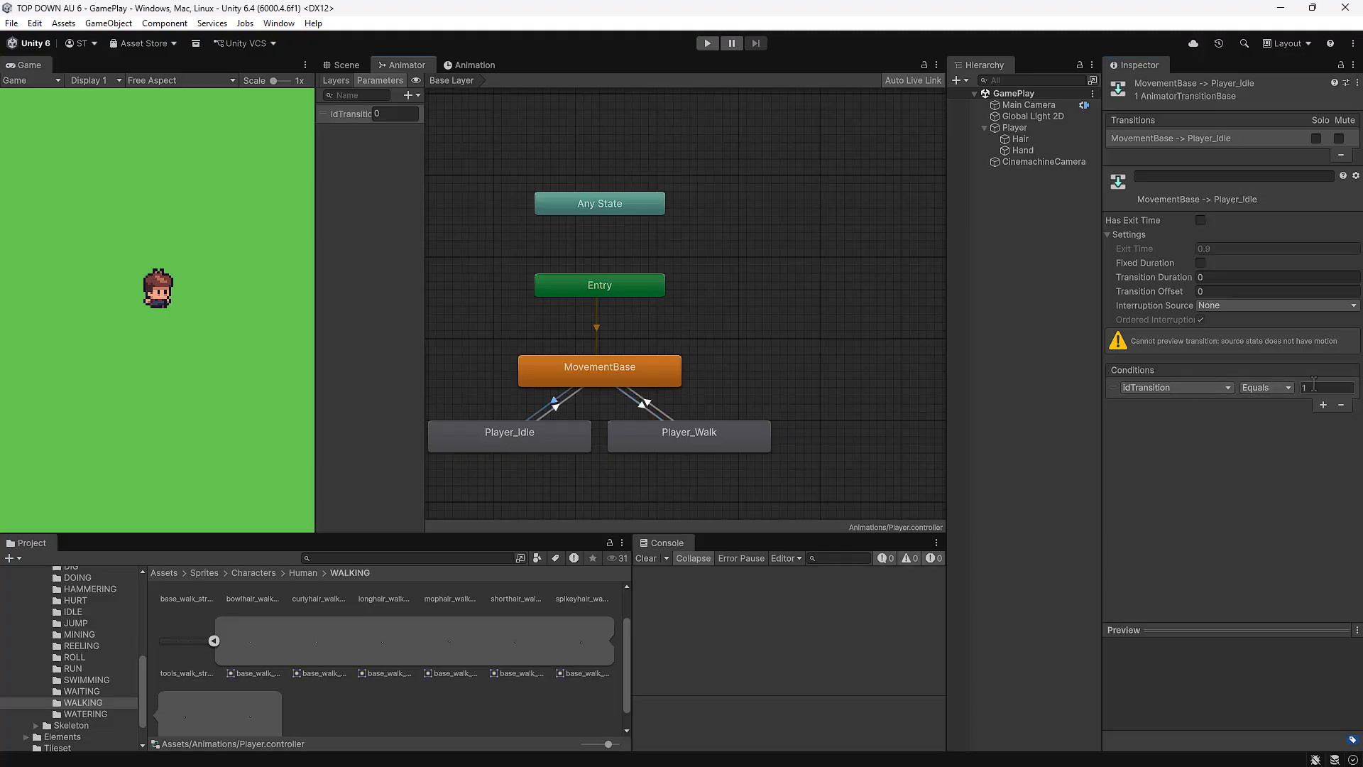
pyautogui.click(643, 409)
# Reset the Player_Walk -> MovementBase transition, disable Has Exit Time, and set its Transition Duration to 0.
pyautogui.click(649, 403)
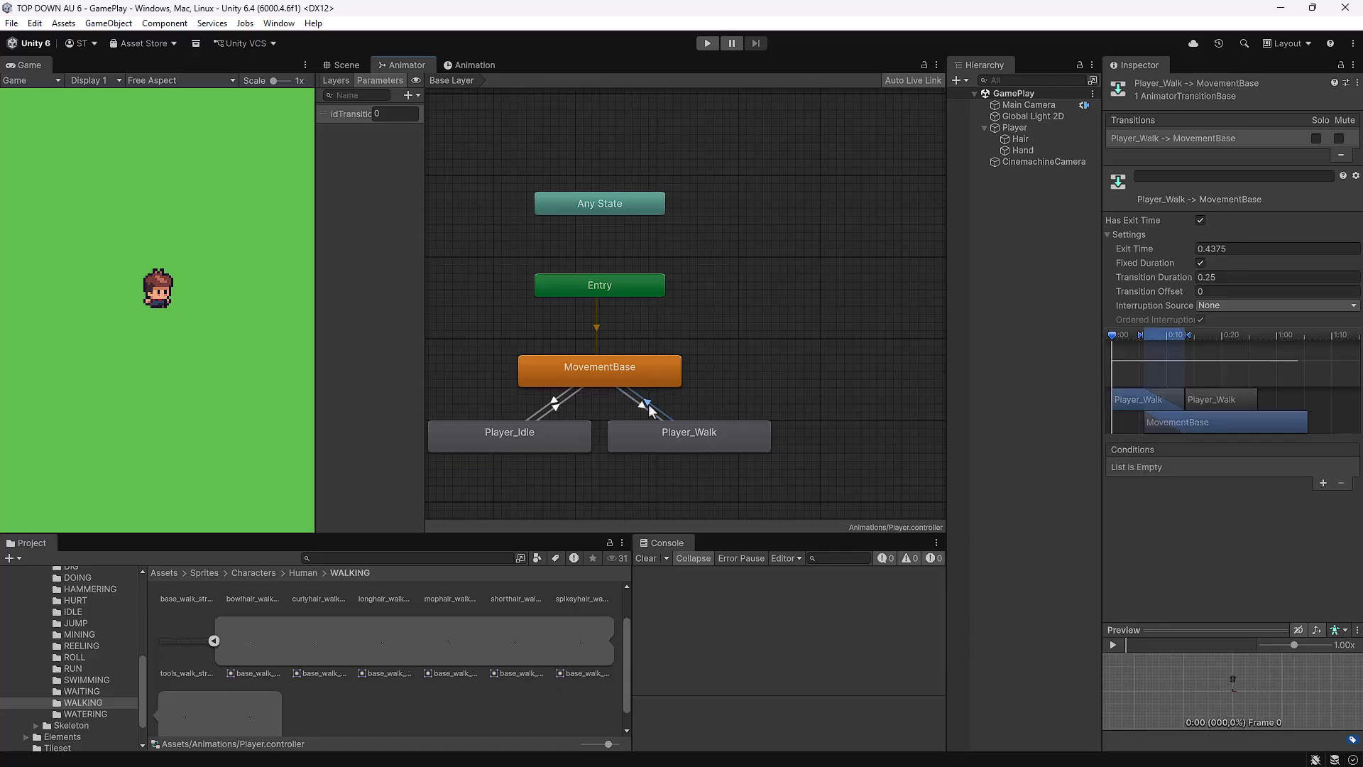
pyautogui.click(1356, 178)
pyautogui.click(1317, 189)
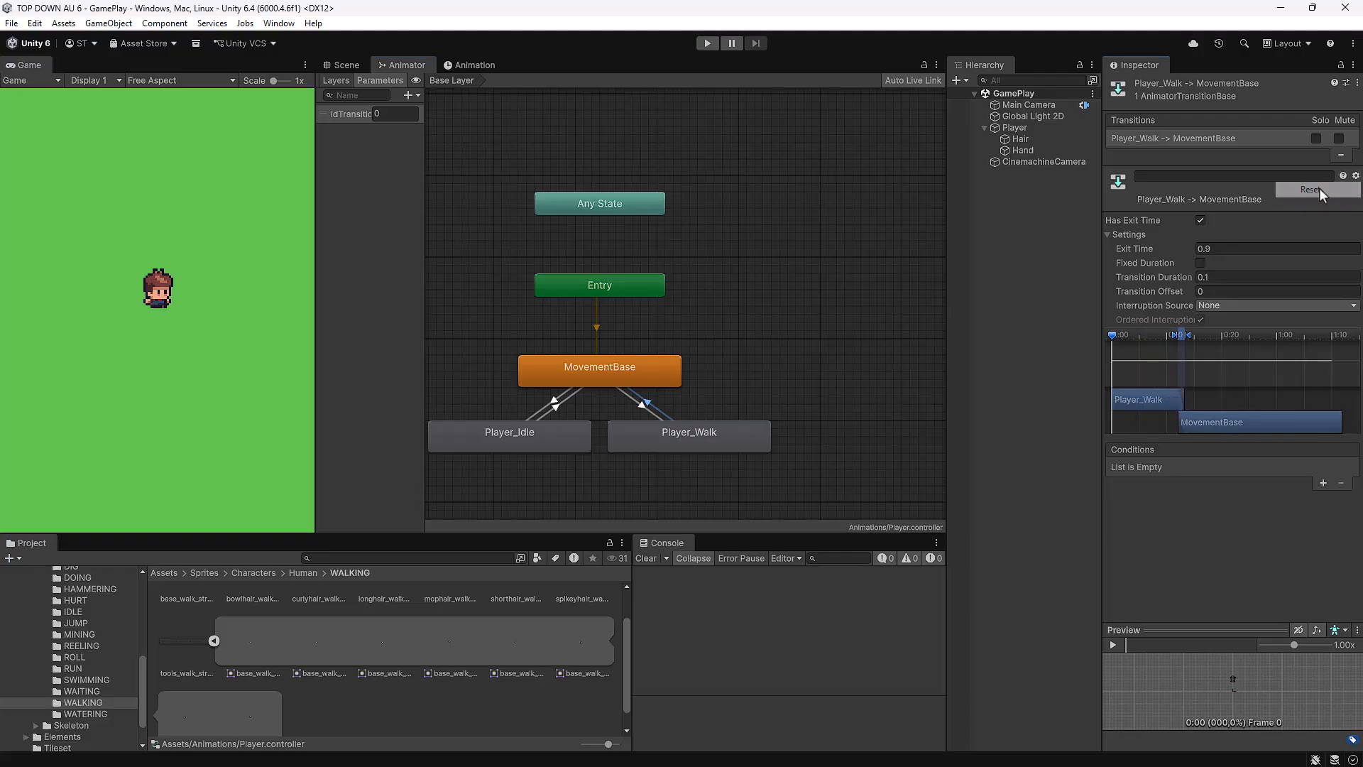
pyautogui.click(1201, 220)
pyautogui.click(1221, 277)
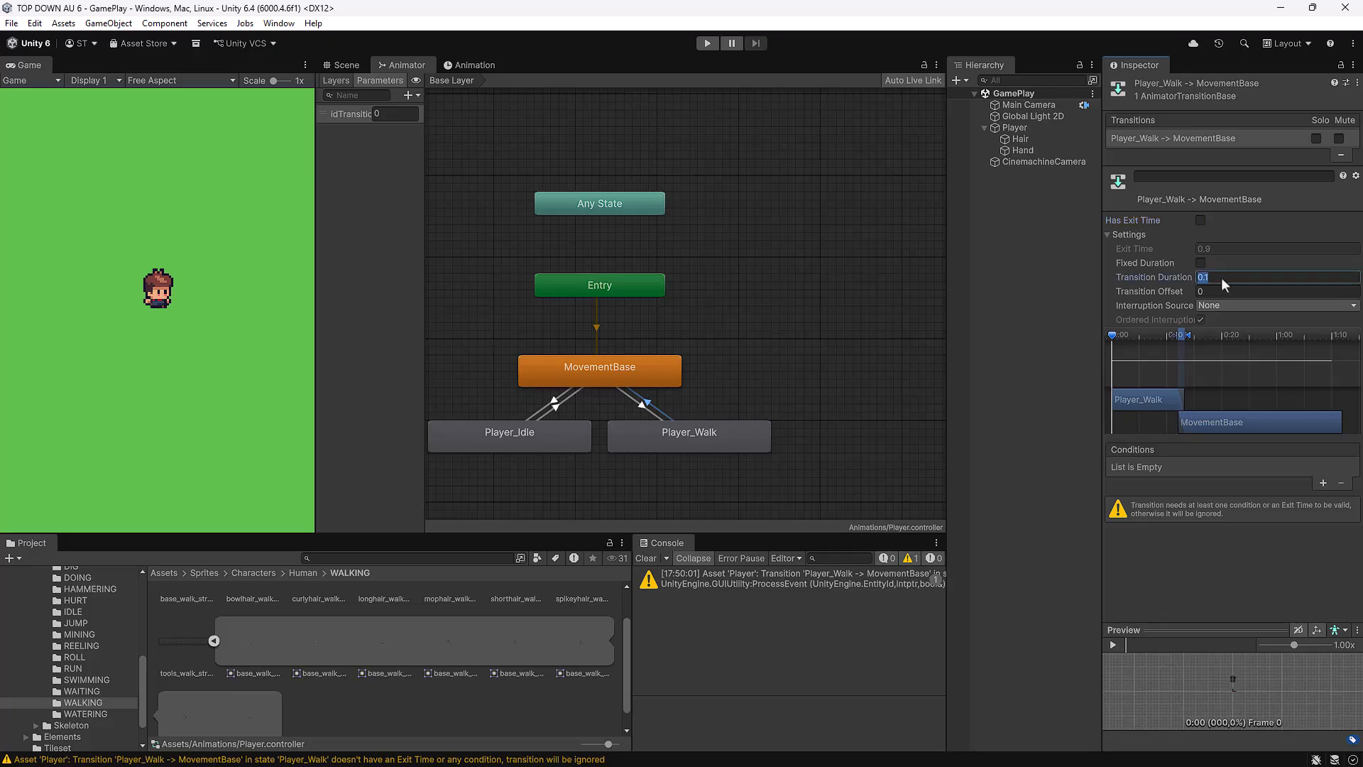
pyautogui.write('0')
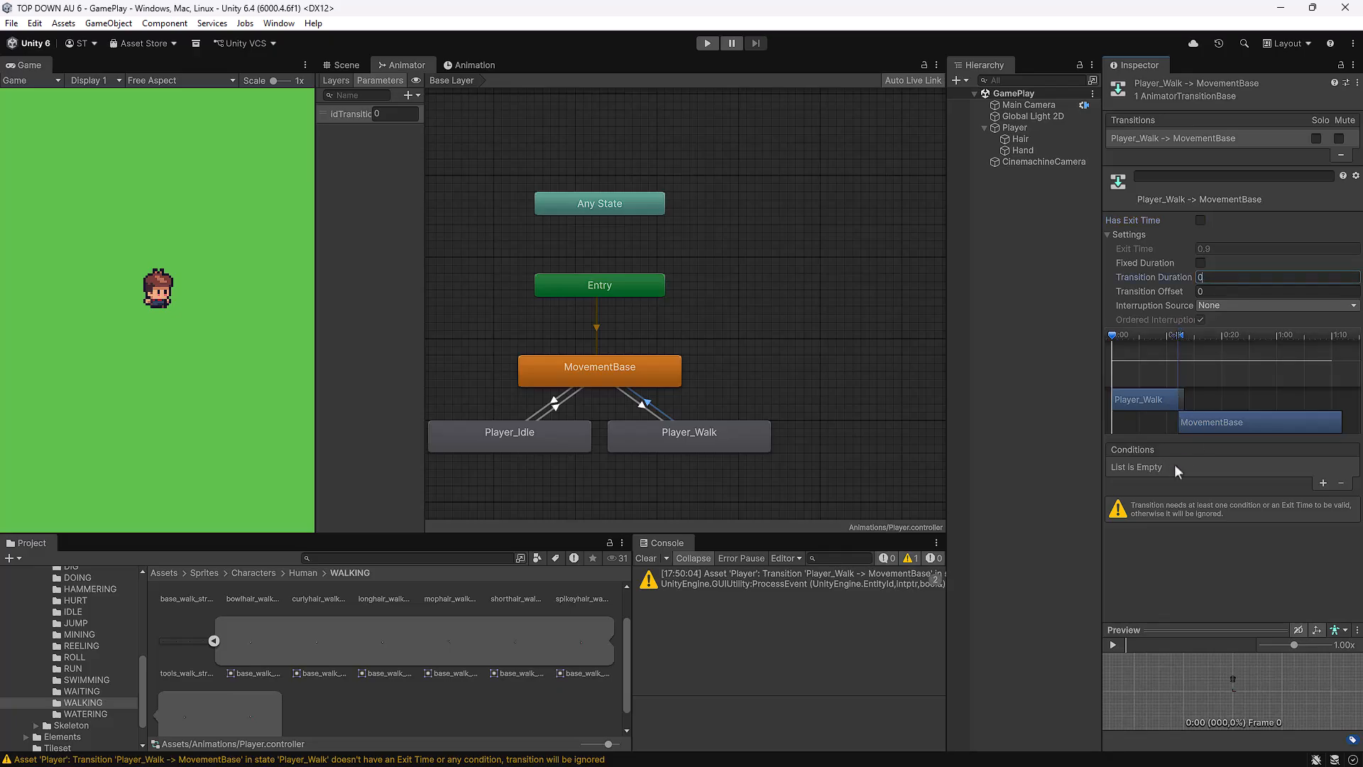
# Add an idTransition NotEqual condition to the Player_Walk -> MovementBase transition and open its comparison value for editing.
pyautogui.click(1322, 483)
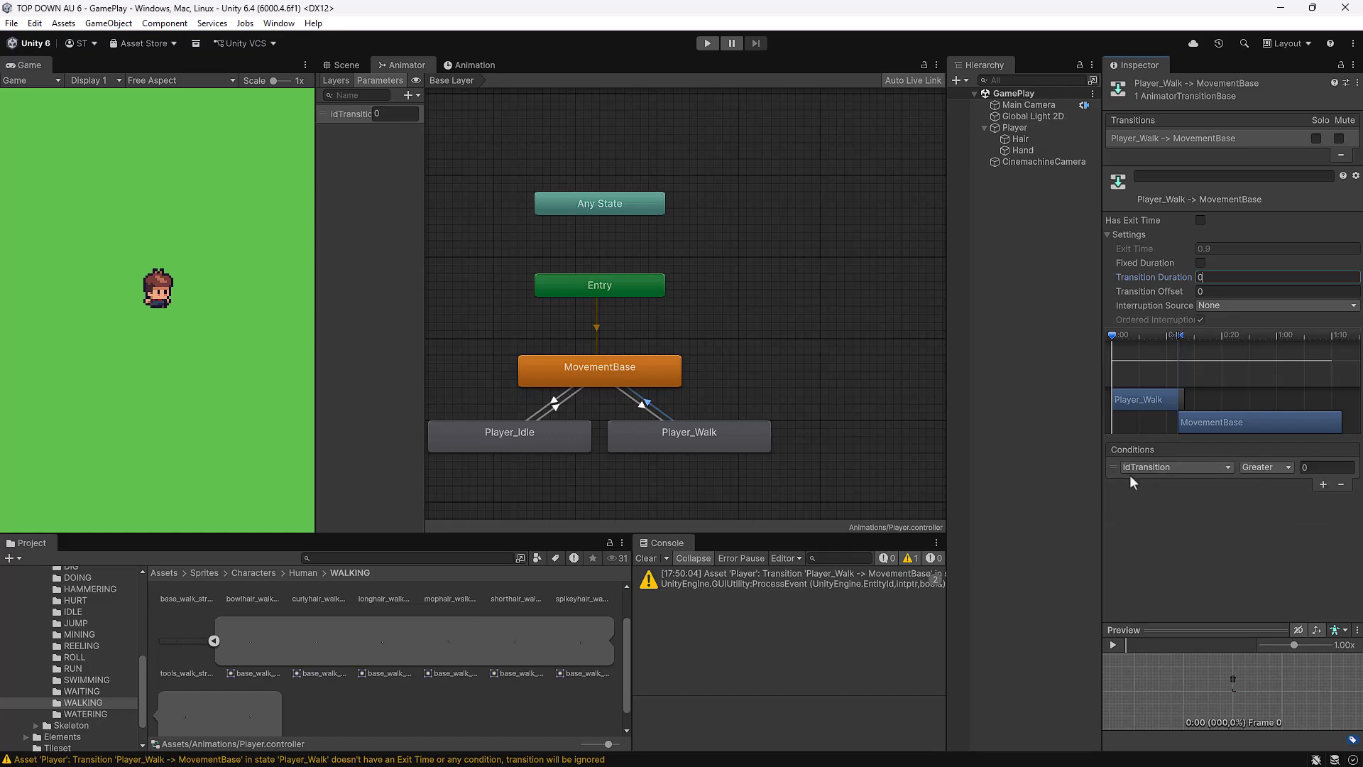
pyautogui.click(1265, 467)
pyautogui.click(1268, 531)
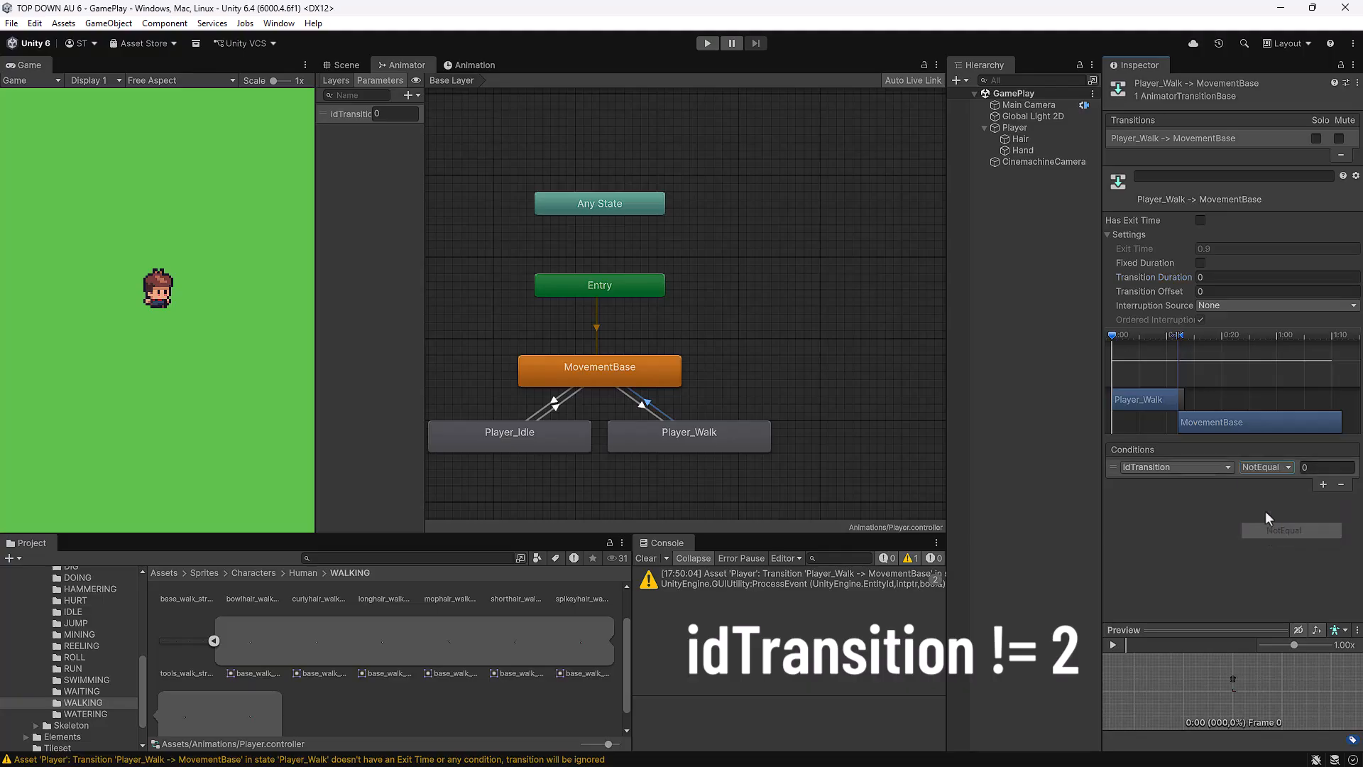
pyautogui.click(1320, 468)
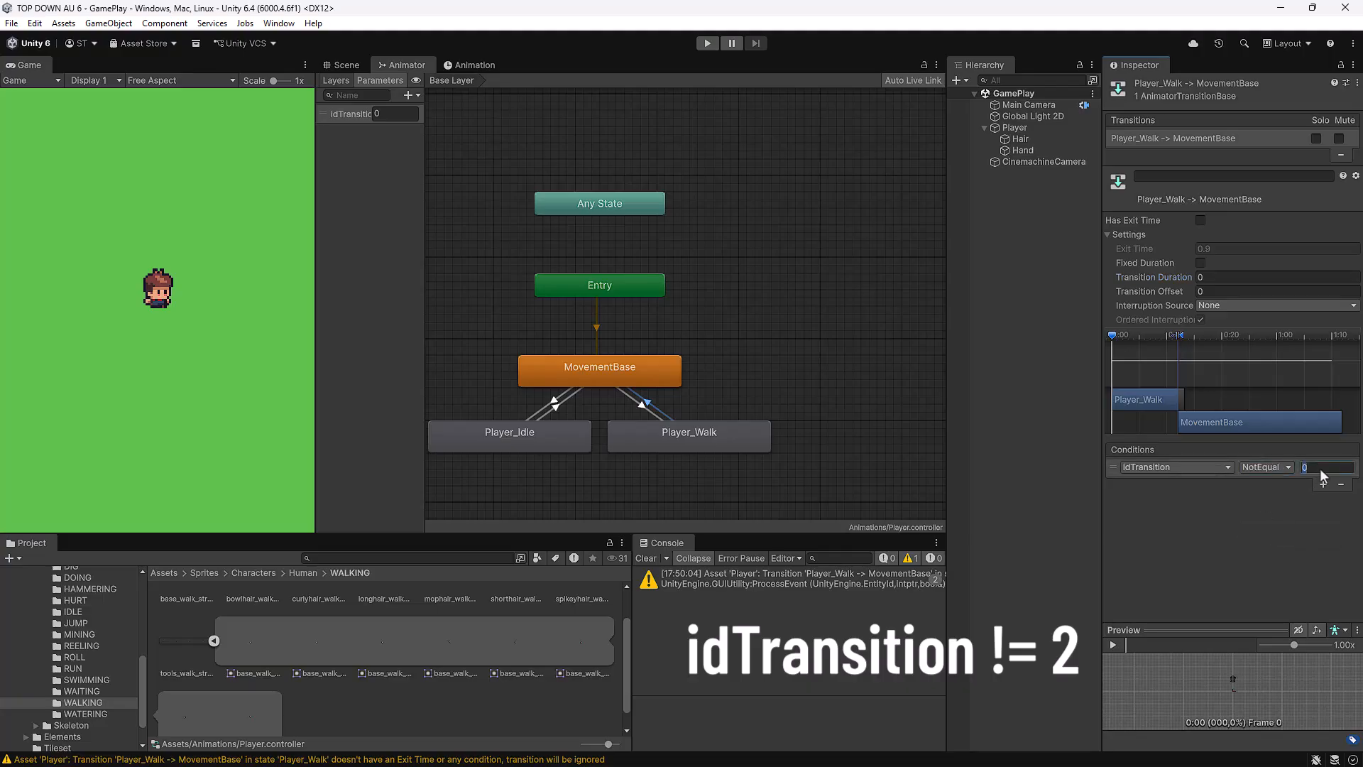